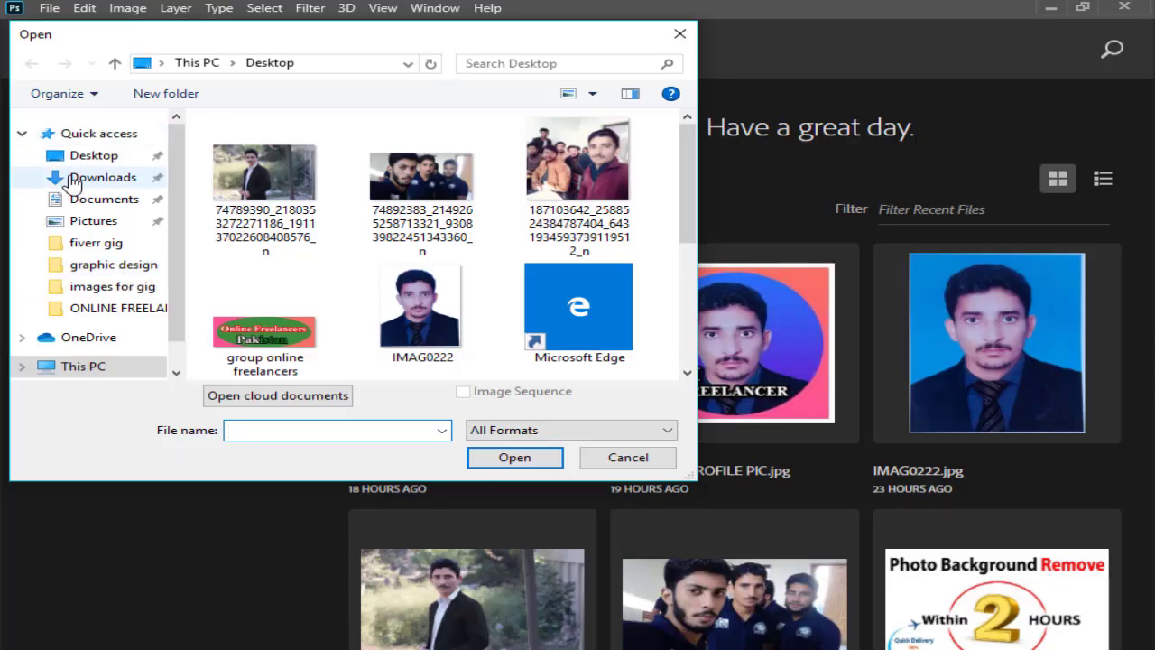
Open the light bulb photo from Downloads > images for gig.
click(86, 178)
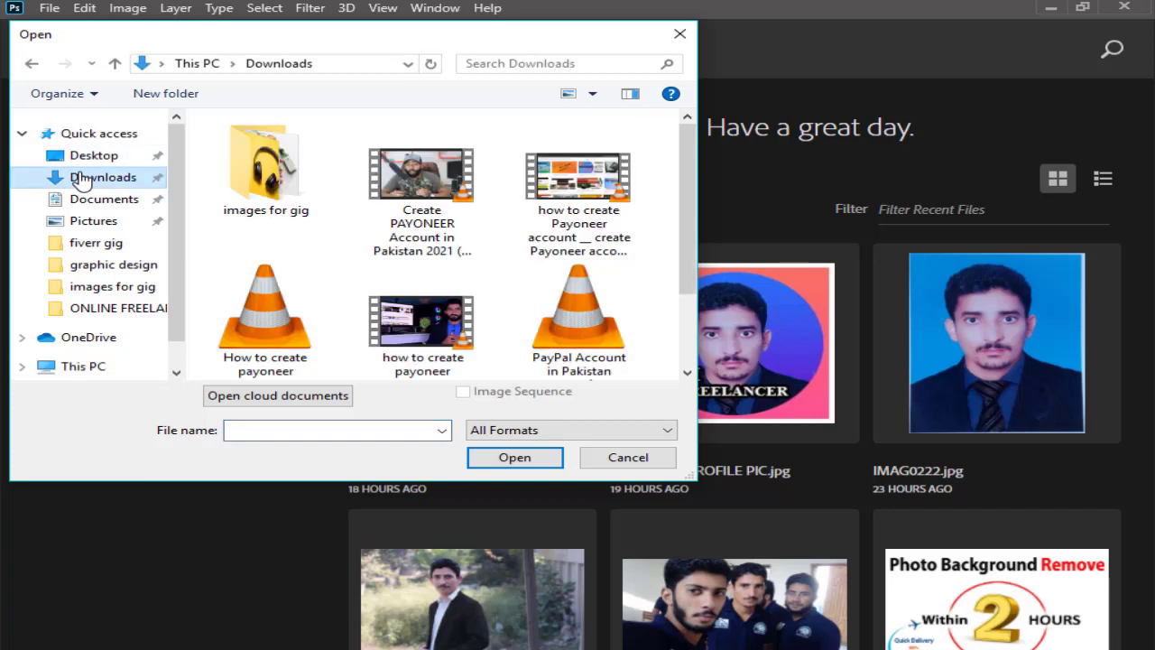
double_click(248, 176)
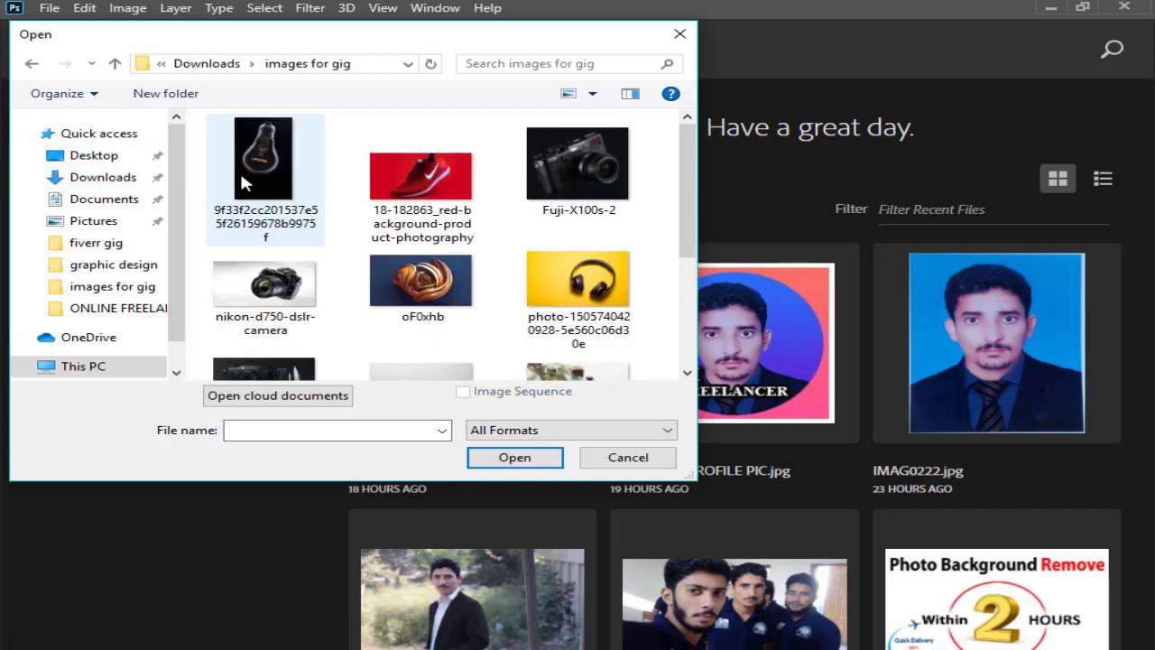
click(252, 162)
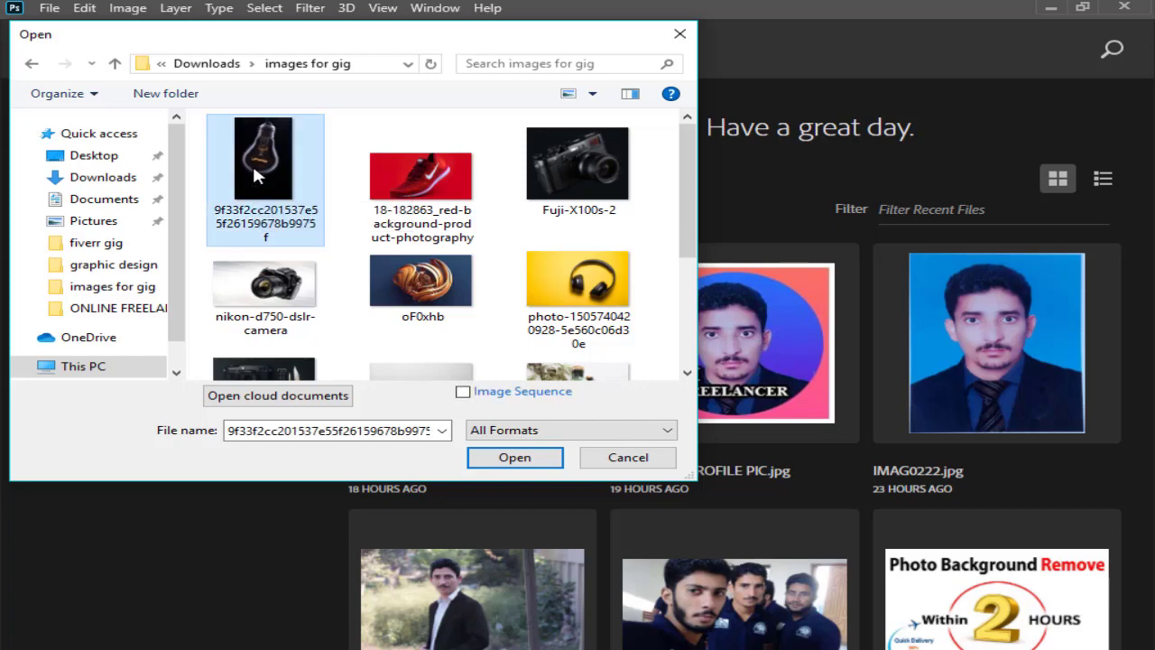
click(488, 458)
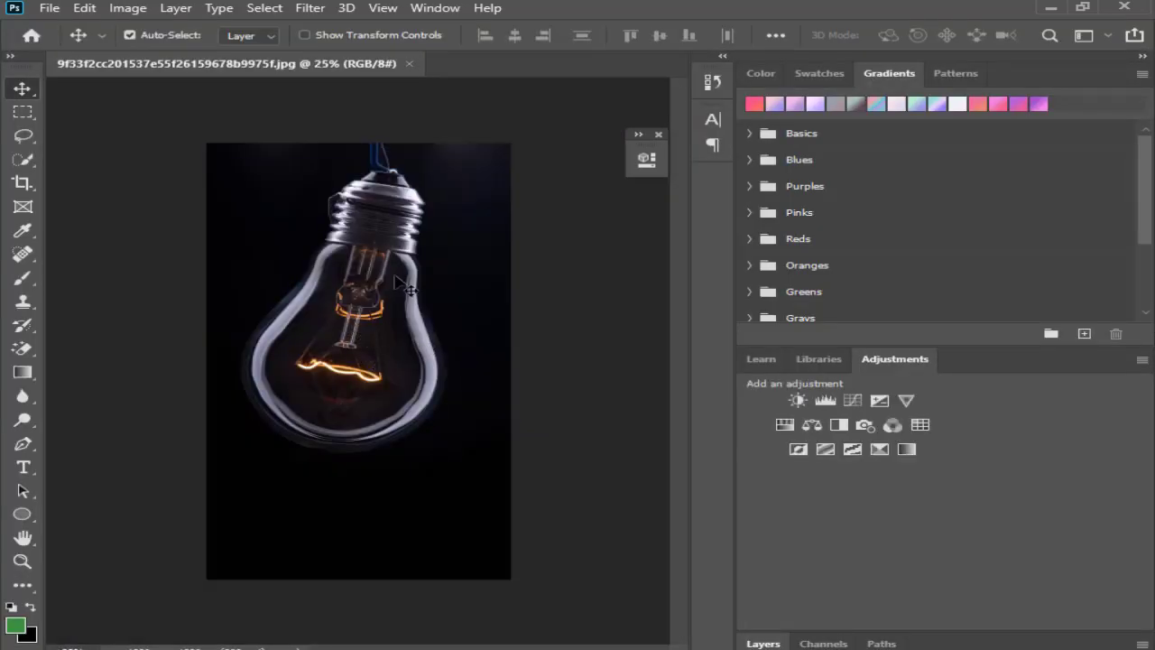
Switch to the Pen tool in Path mode and zoom to 300% on the wire above the socket.
click(24, 138)
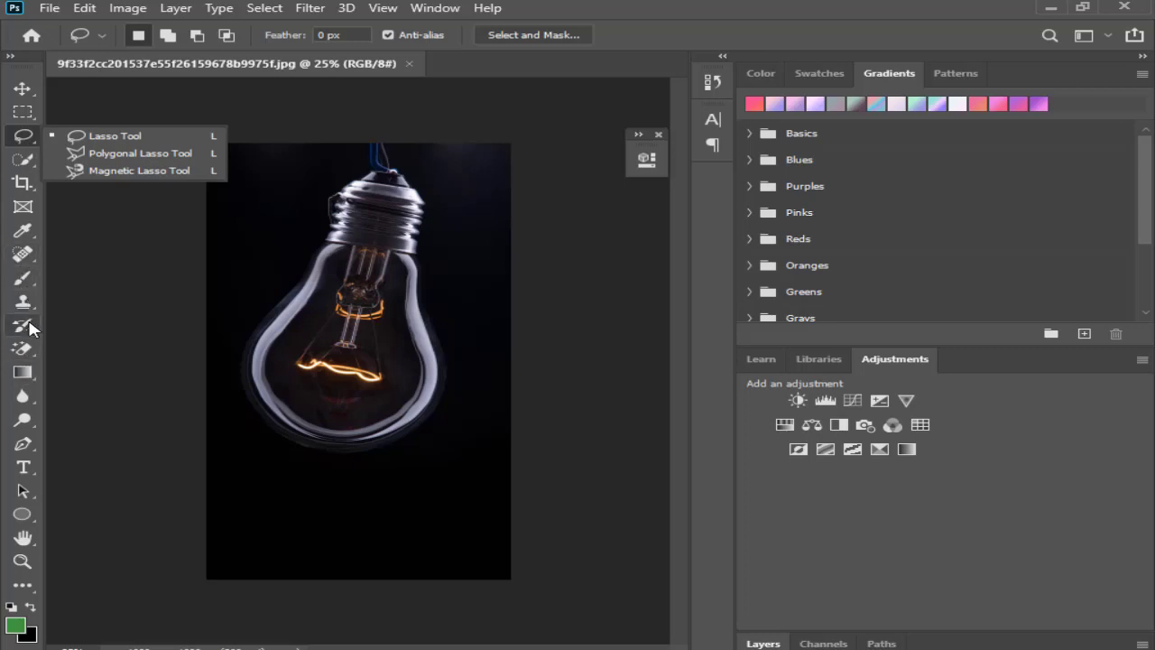
click(23, 443)
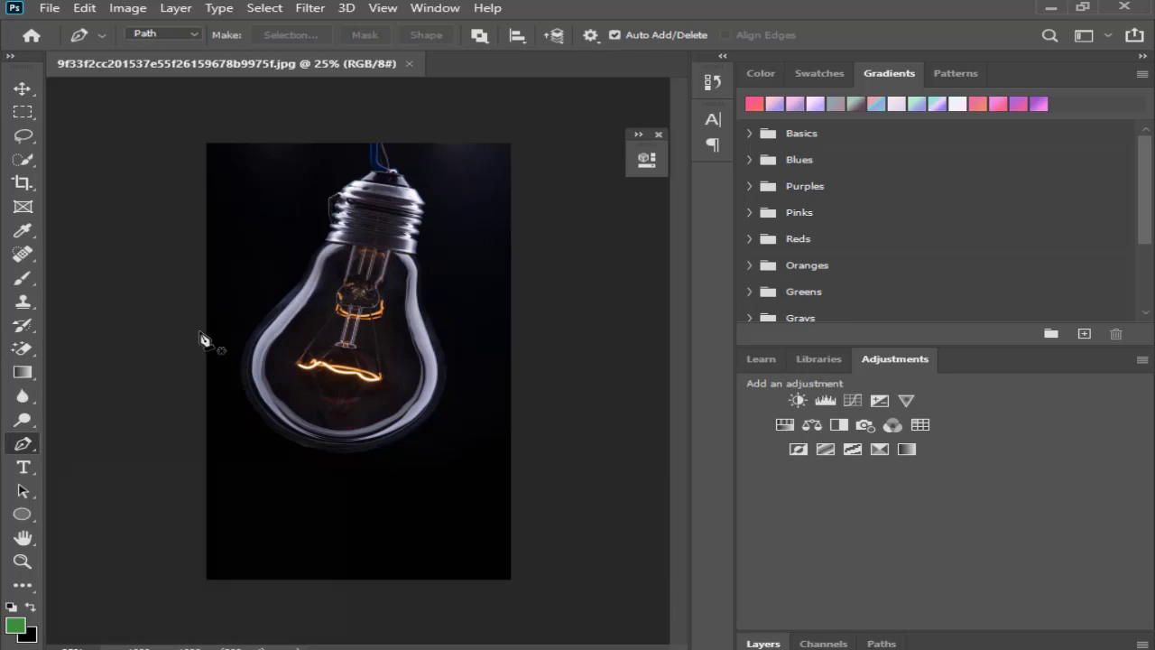
key(ctrl+plus)
key(ctrl+plus)
key(ctrl+plus)
key(ctrl+plus)
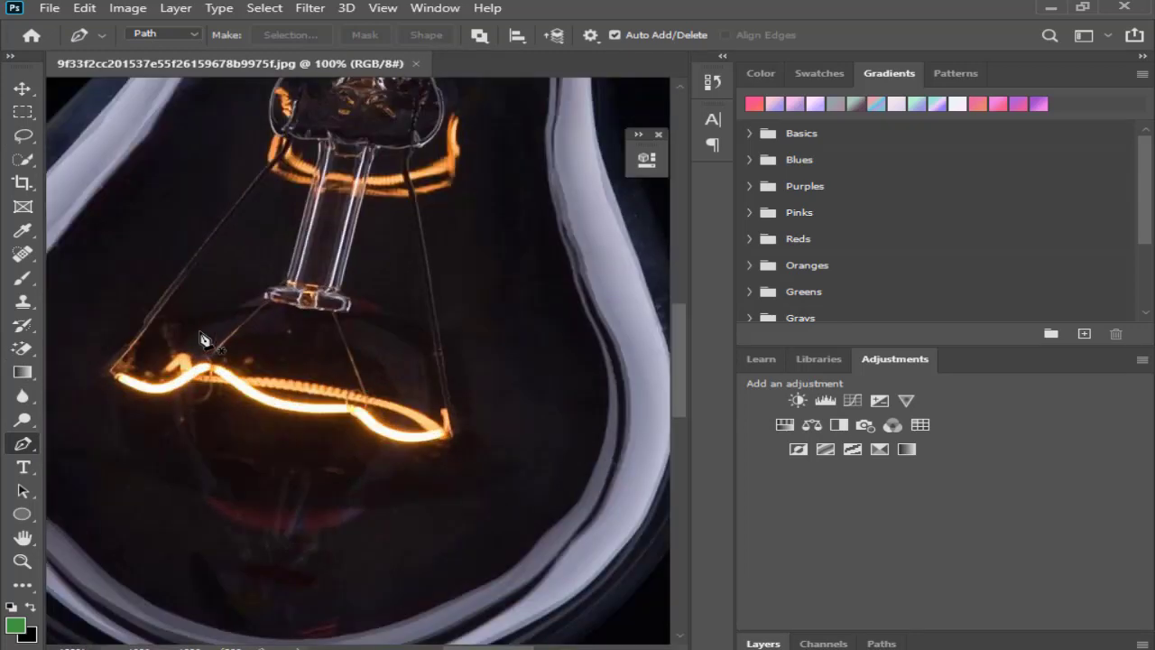
mouse_move(353, 289)
mouse_down()
mouse_move(365, 554)
mouse_move(330, 618)
mouse_up()
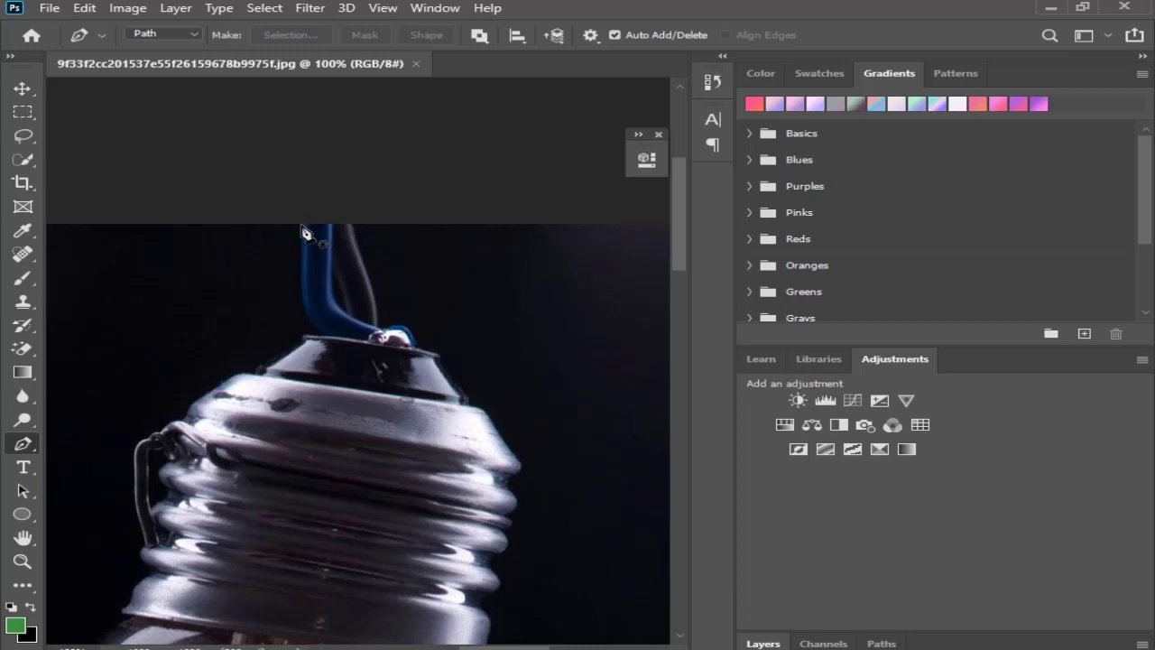
key(ctrl+plus)
key(ctrl+plus)
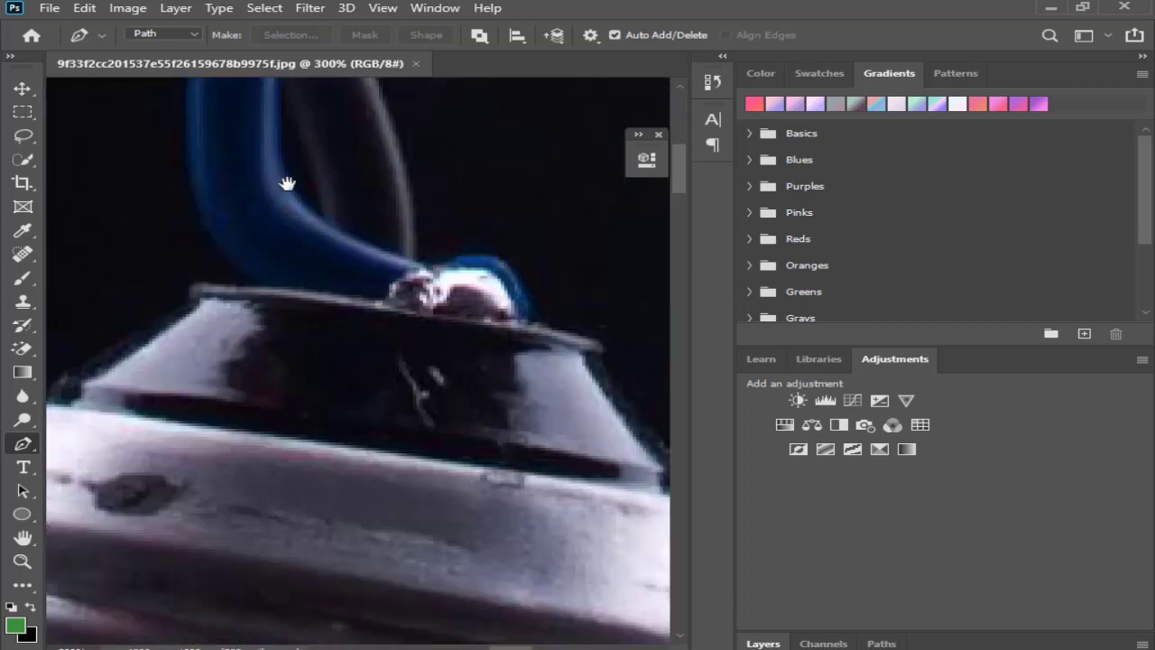
scroll(288, 180, up, 5)
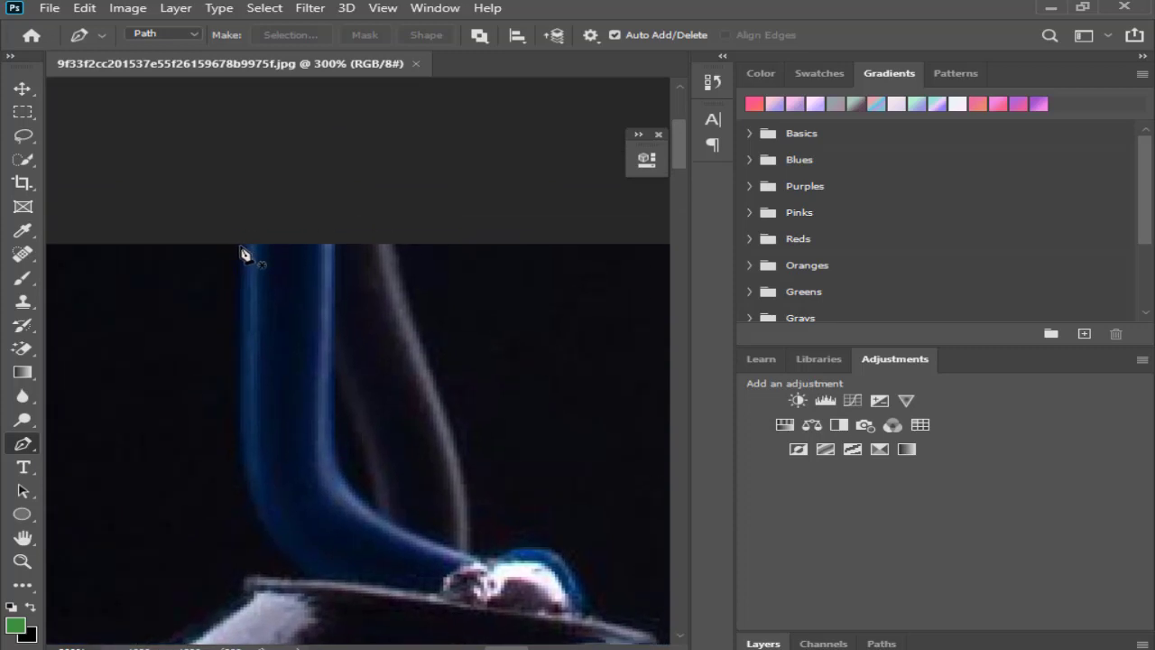
Start the path across the wire's top and curve it down the wire's right edge.
click(240, 244)
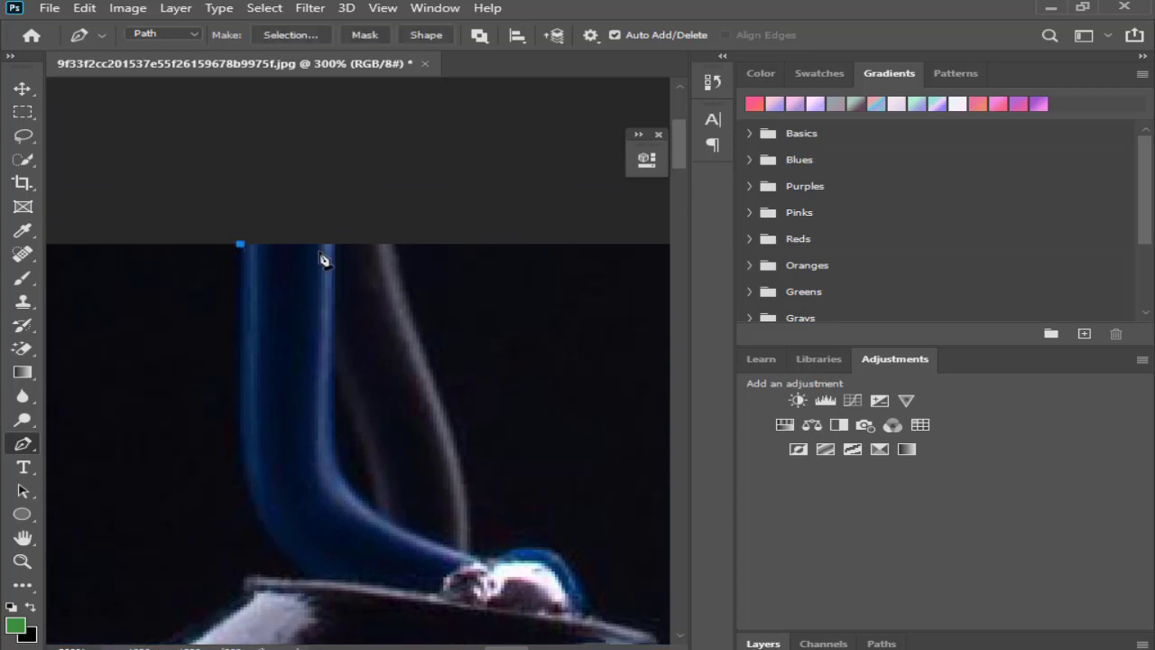
click(395, 244)
drag(415, 318, 430, 336)
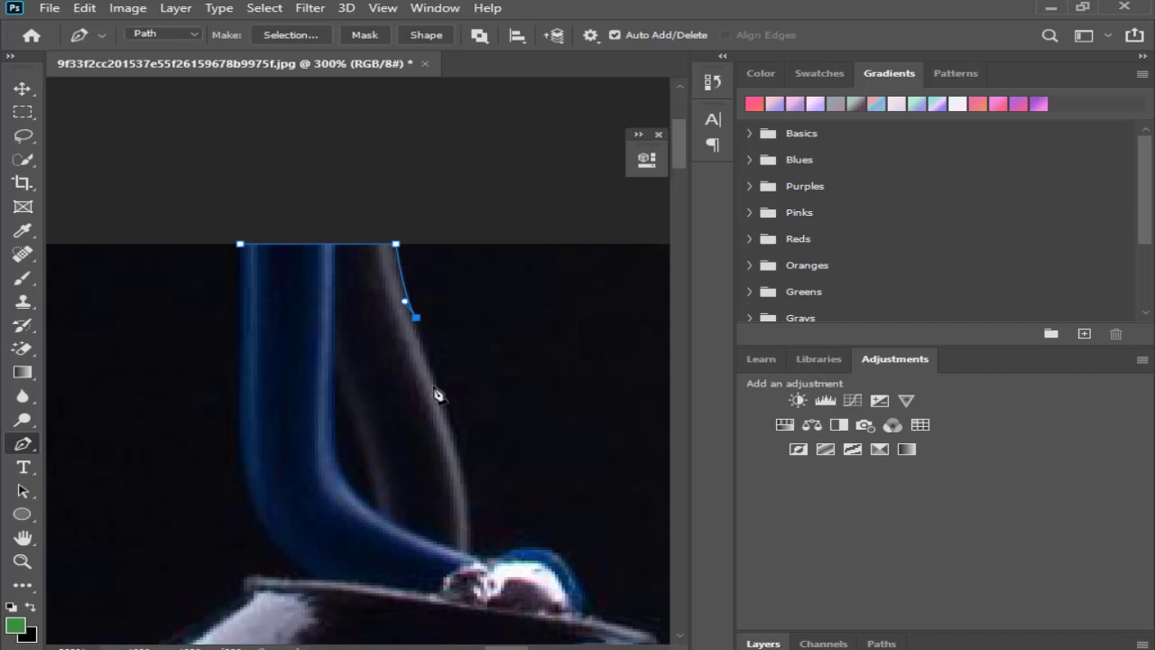
click(456, 444)
drag(458, 446, 485, 524)
drag(485, 523, 492, 525)
drag(492, 525, 485, 520)
click(467, 510)
drag(467, 516, 468, 554)
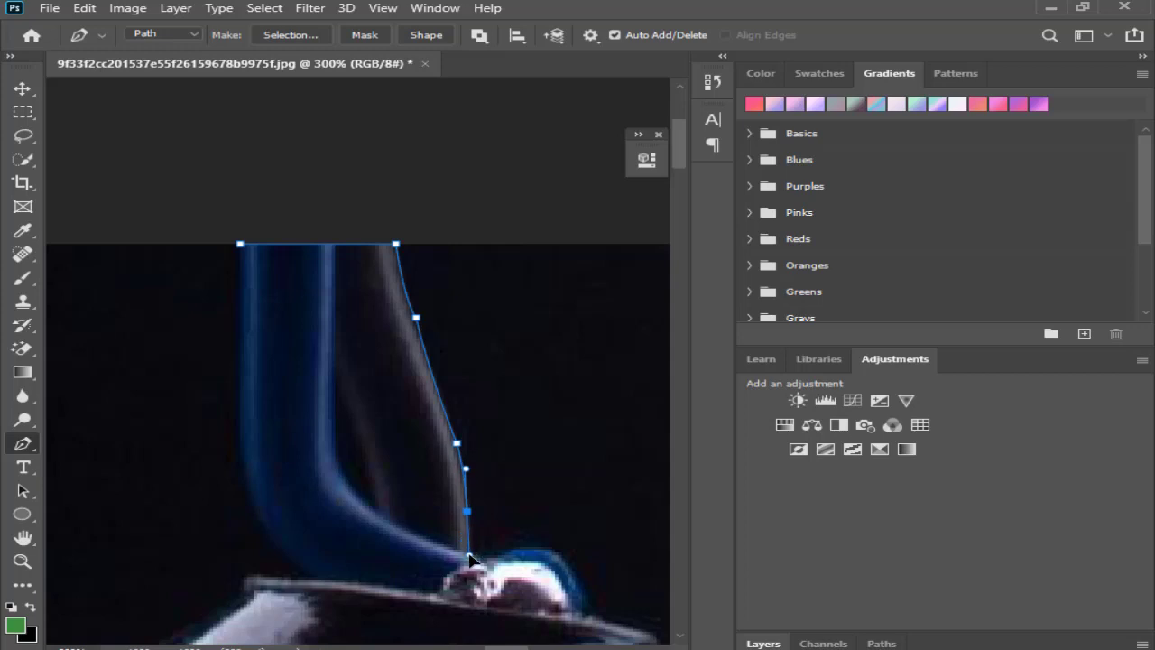
drag(469, 554, 471, 553)
Trace around the metal contact on the cap and down toward the cap's rim.
click(469, 552)
click(480, 557)
click(493, 557)
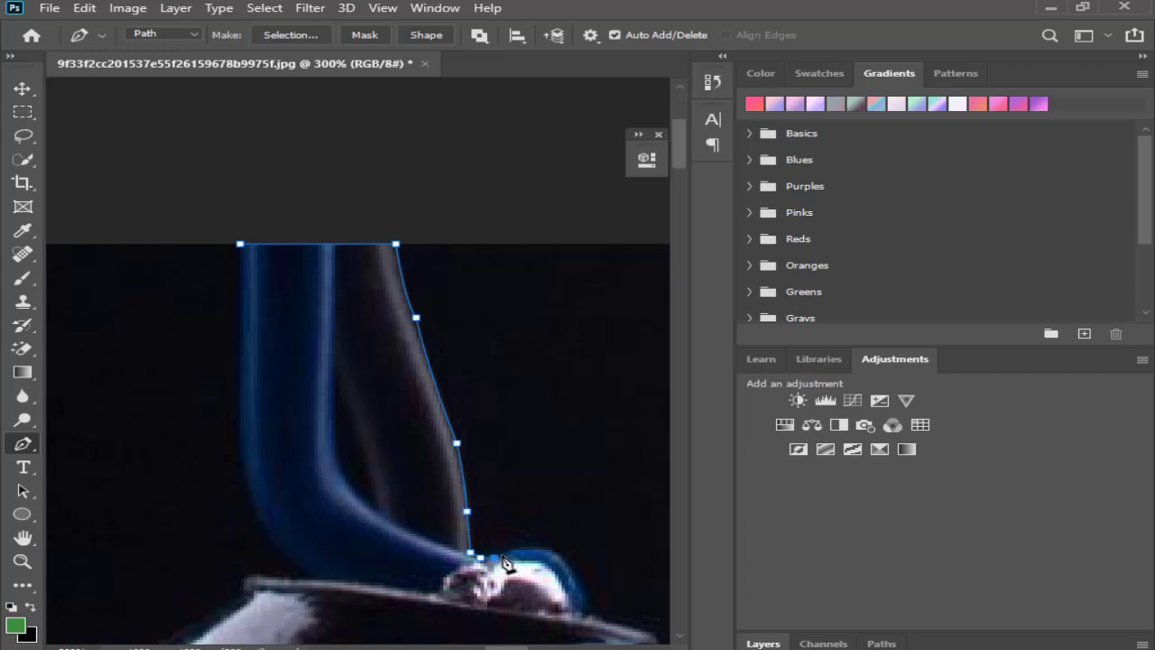
click(501, 552)
click(514, 549)
click(551, 549)
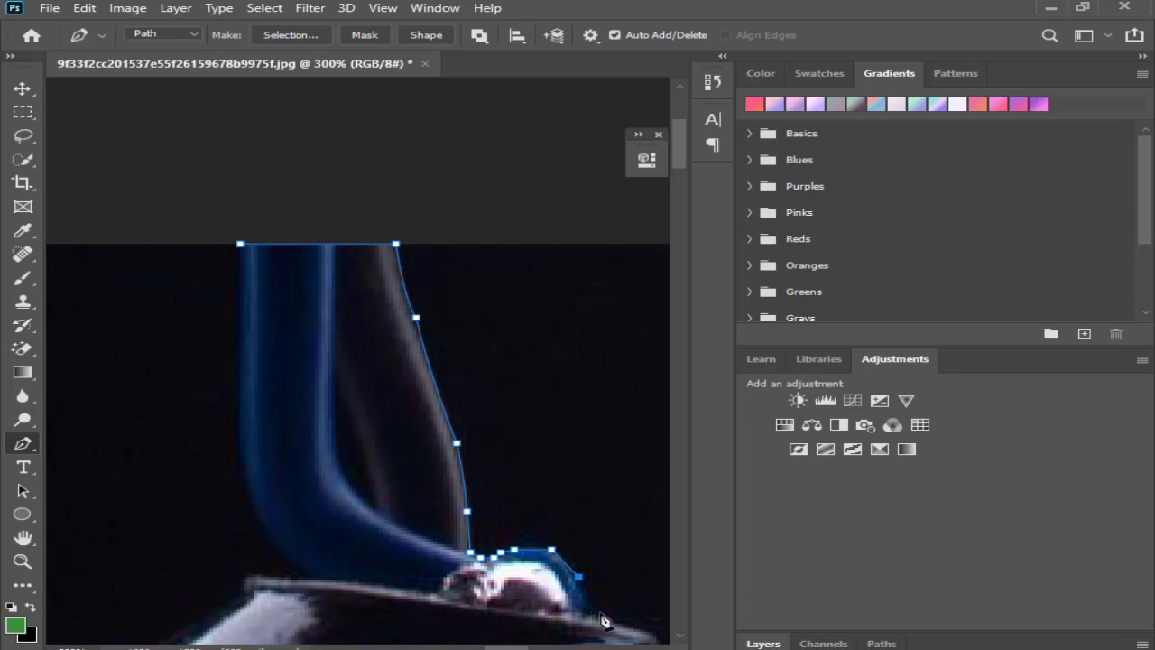
click(602, 612)
Add anchors along the cap's rim and down the socket edge, undoing the last two misplaced points.
mouse_move(504, 465)
mouse_down()
mouse_move(464, 415)
mouse_move(304, 304)
mouse_move(261, 254)
mouse_up()
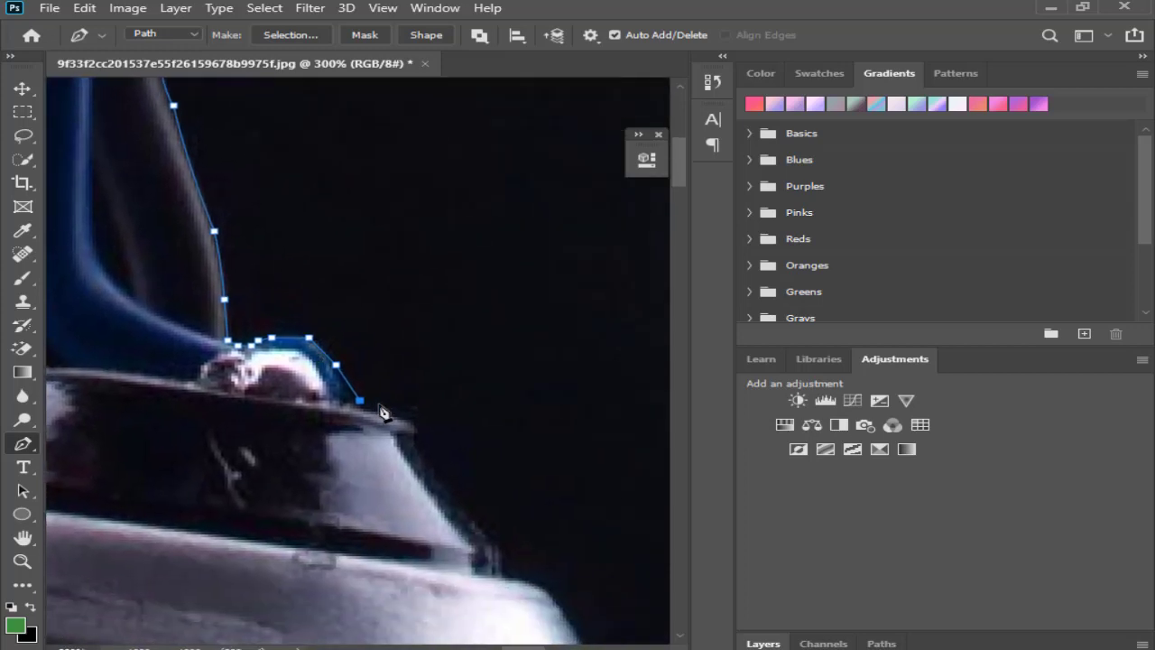
click(413, 409)
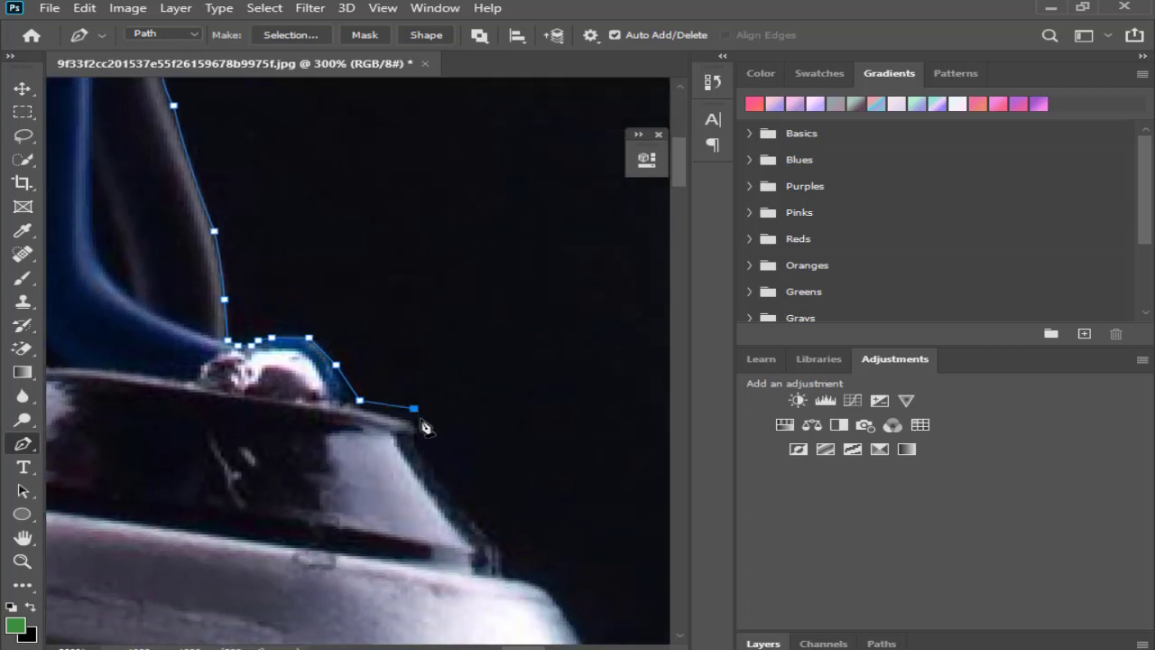
click(419, 427)
click(421, 440)
click(437, 468)
click(461, 492)
click(478, 514)
click(502, 537)
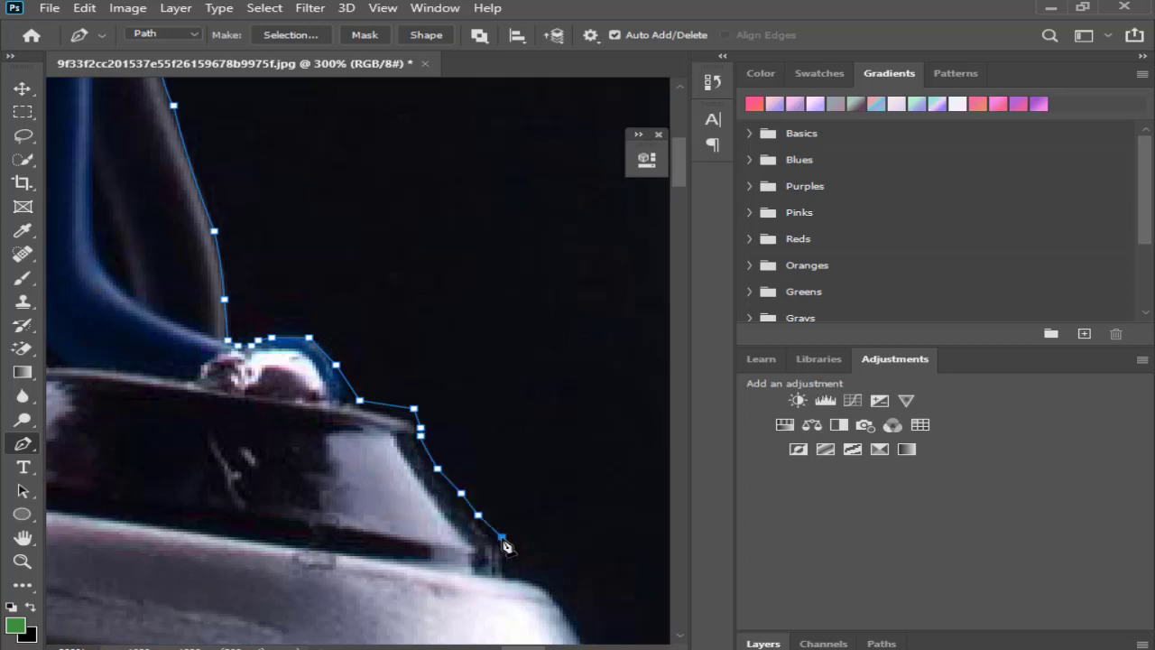
click(504, 555)
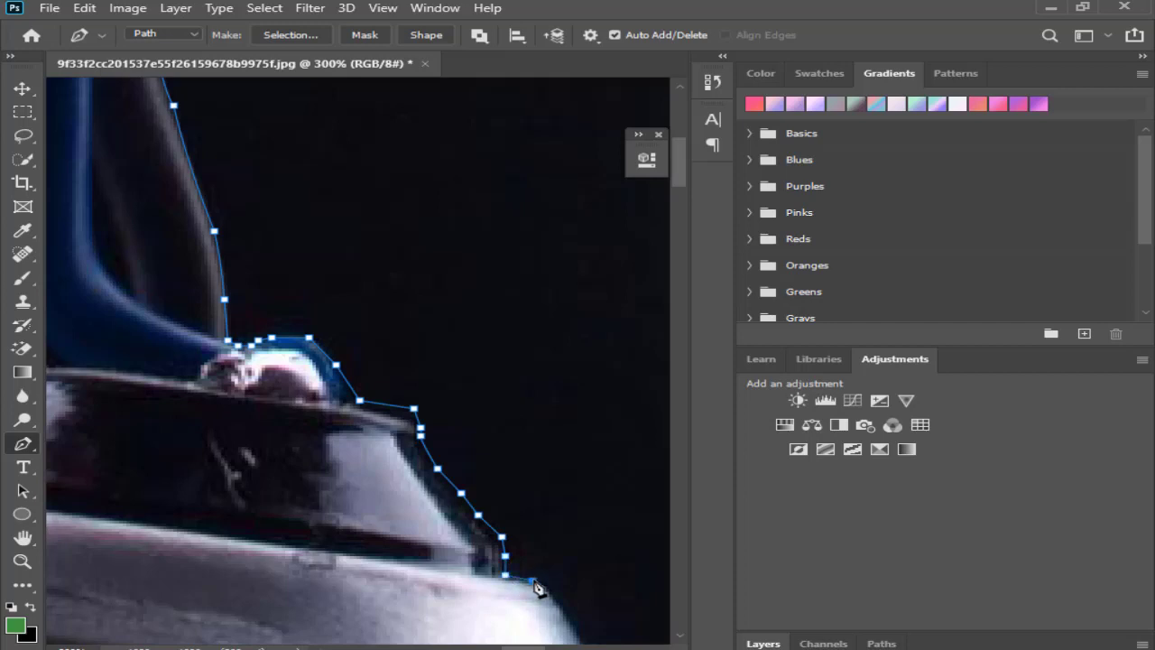
click(545, 585)
click(562, 597)
key(ctrl+z)
key(ctrl+z)
key(ctrl+z)
key(ctrl+z)
key(ctrl+z)
key(ctrl+z)
key(ctrl+z)
key(ctrl+z)
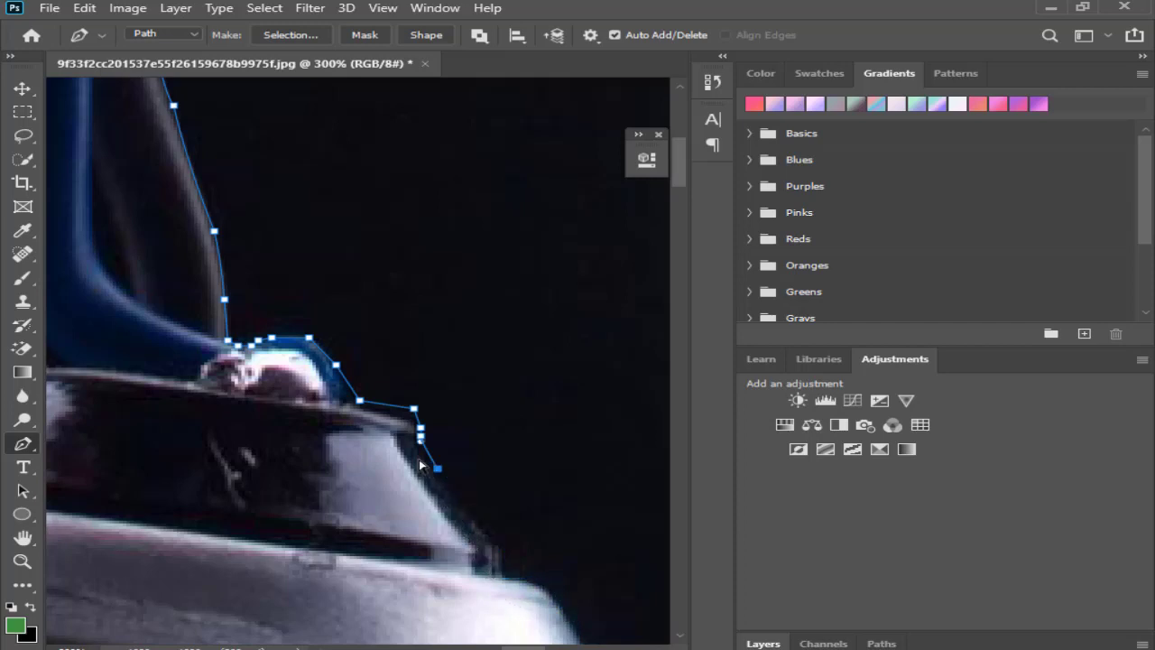
key(ctrl+z)
key(ctrl+z)
key(ctrl+z)
key(ctrl+z)
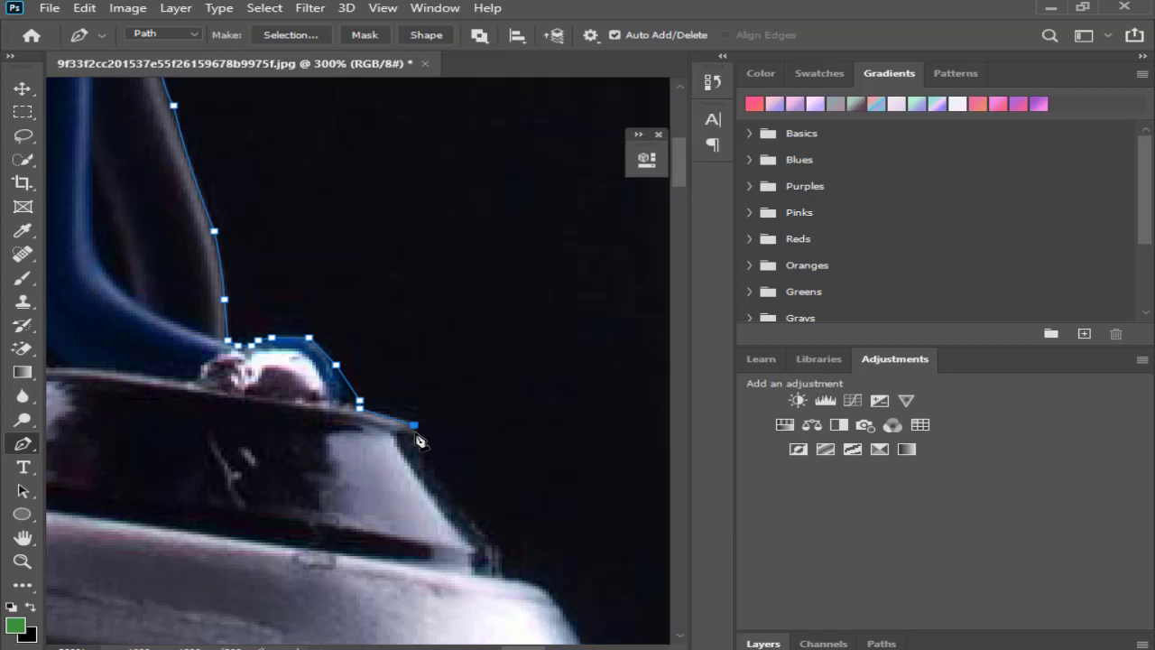
Re-trace the socket's right edge from just below the rim to its lower edge.
click(413, 431)
click(412, 441)
click(421, 461)
click(432, 473)
click(448, 492)
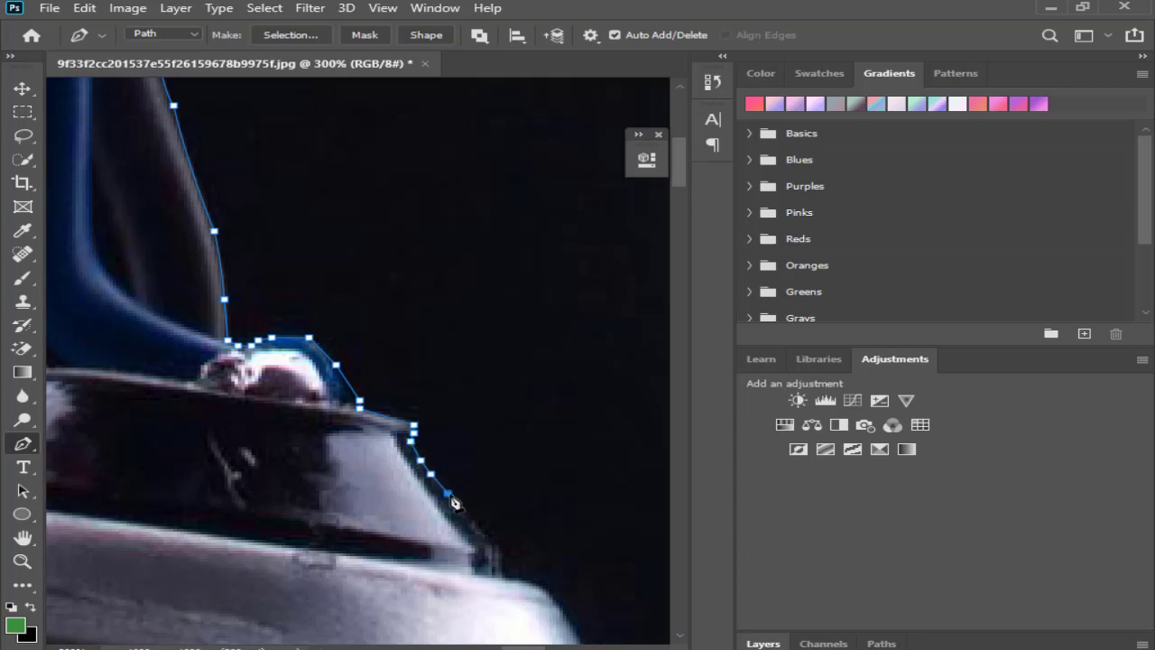
click(468, 521)
click(498, 550)
click(501, 574)
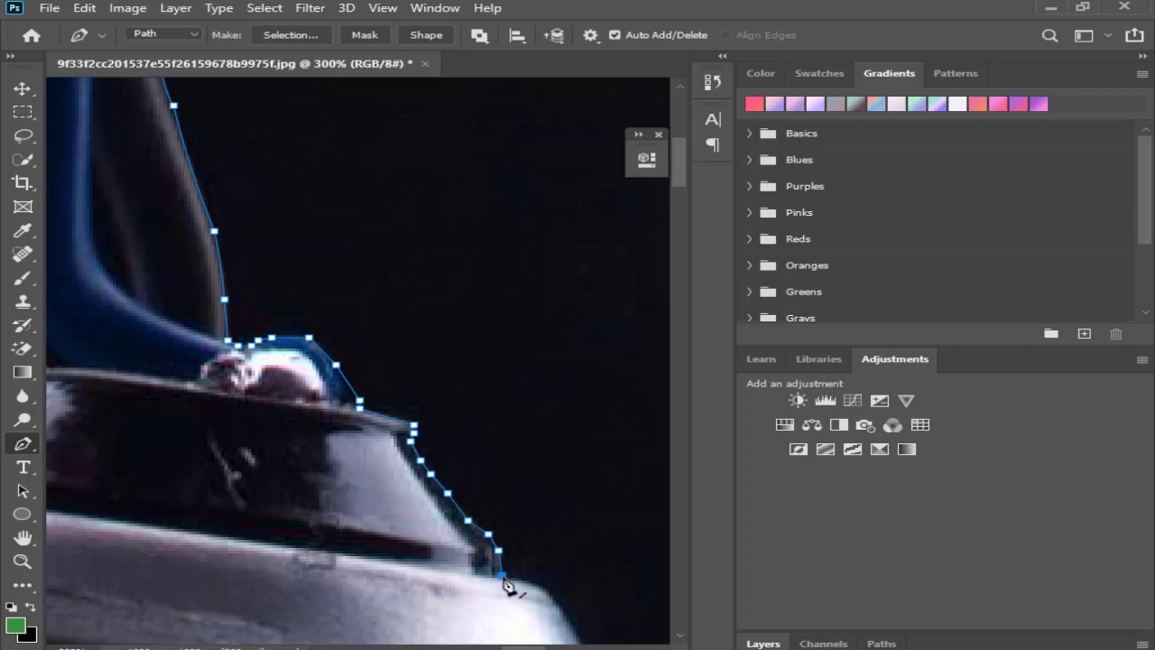
click(542, 583)
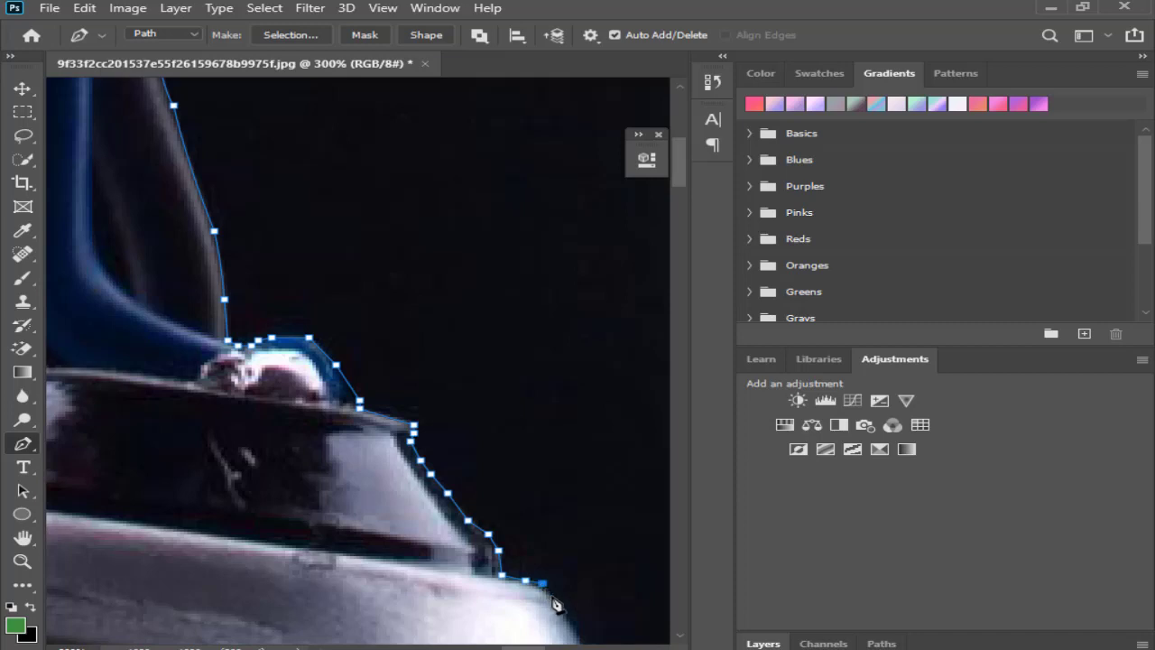
drag(504, 582, 296, 344)
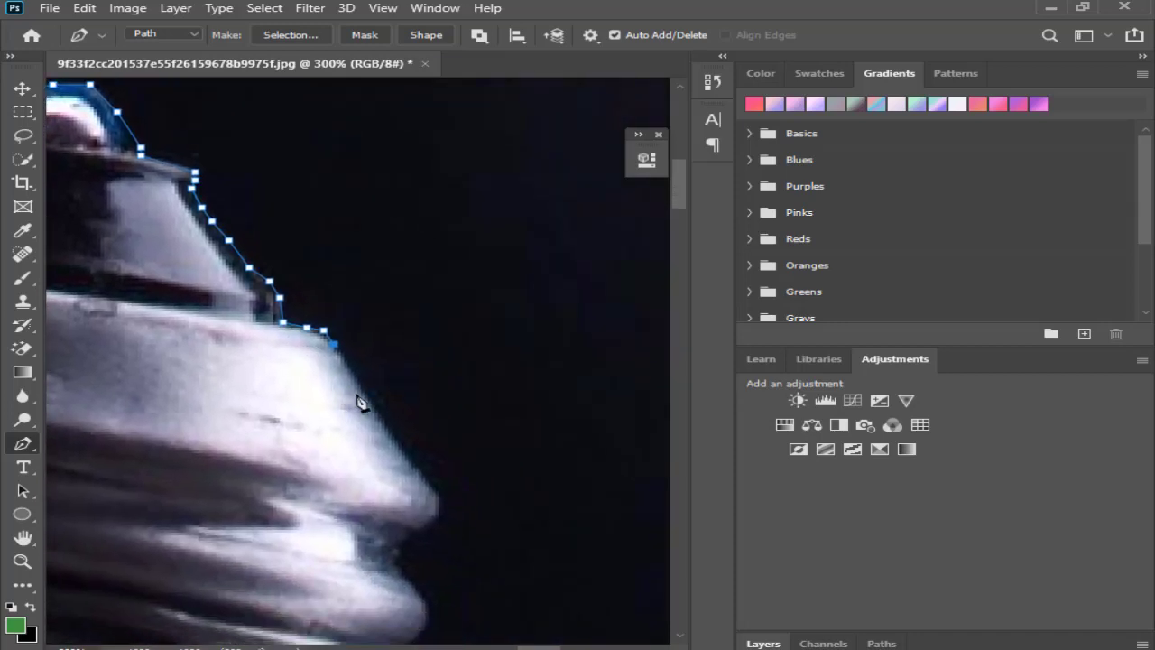
Outline the upper screw threads, curving around each bulge and breaking handles for sharp corners.
click(412, 475)
click(432, 485)
alt+click(434, 488)
drag(420, 530, 392, 547)
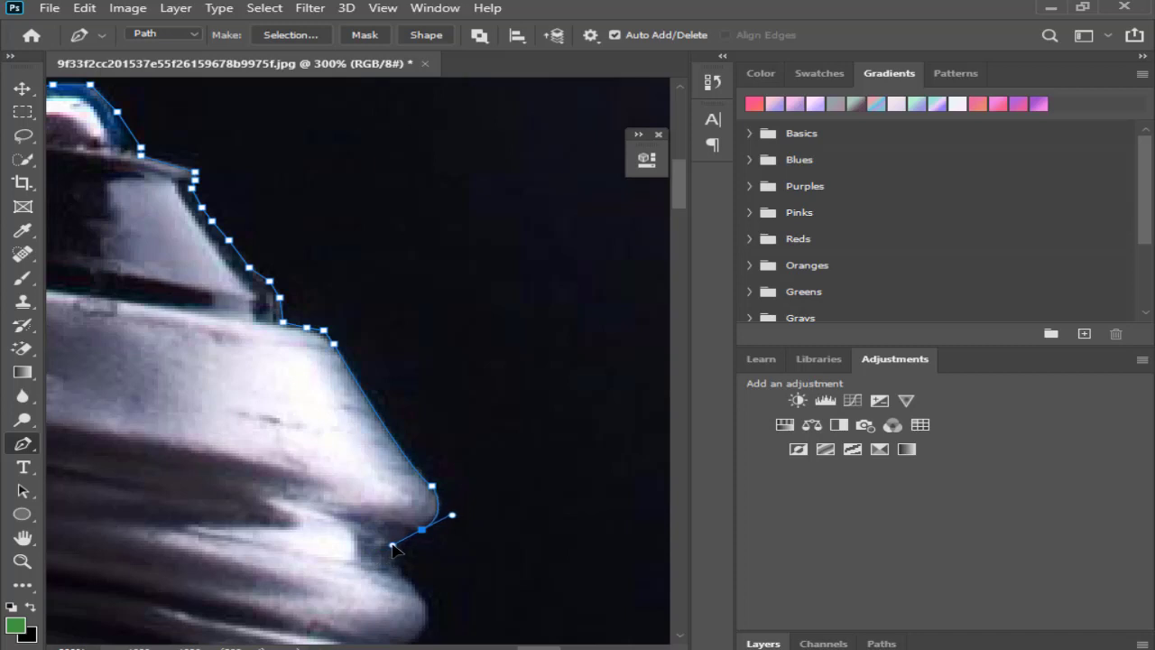
alt+click(422, 529)
click(408, 529)
click(394, 562)
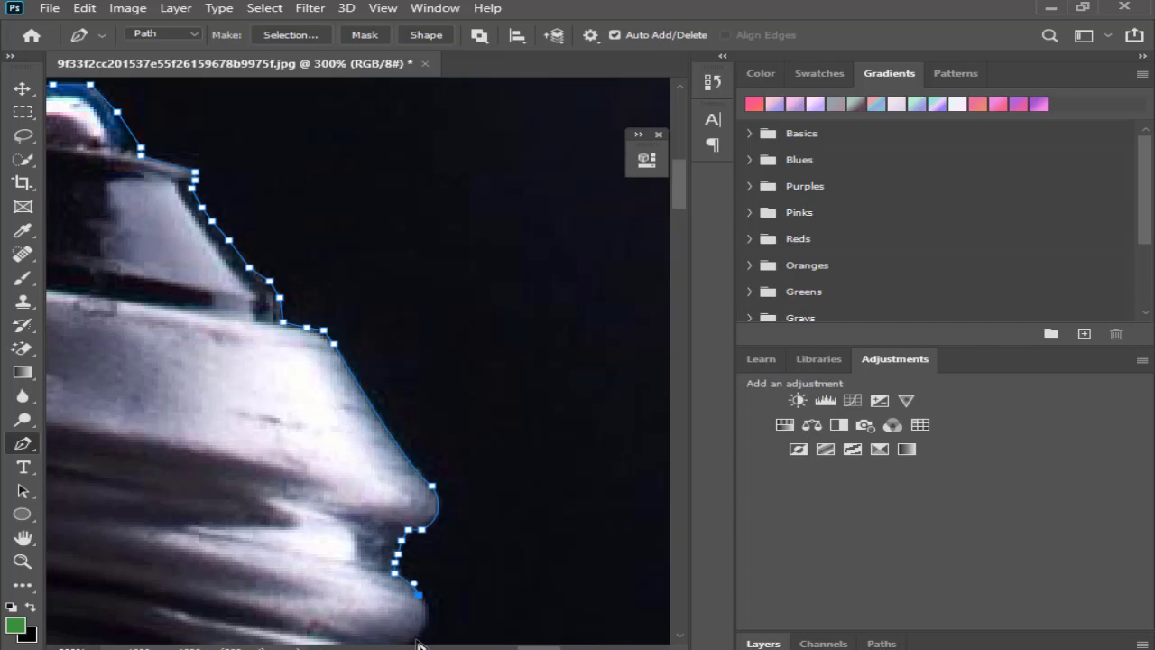
mouse_move(412, 626)
mouse_down()
mouse_move(399, 508)
mouse_move(364, 541)
mouse_up()
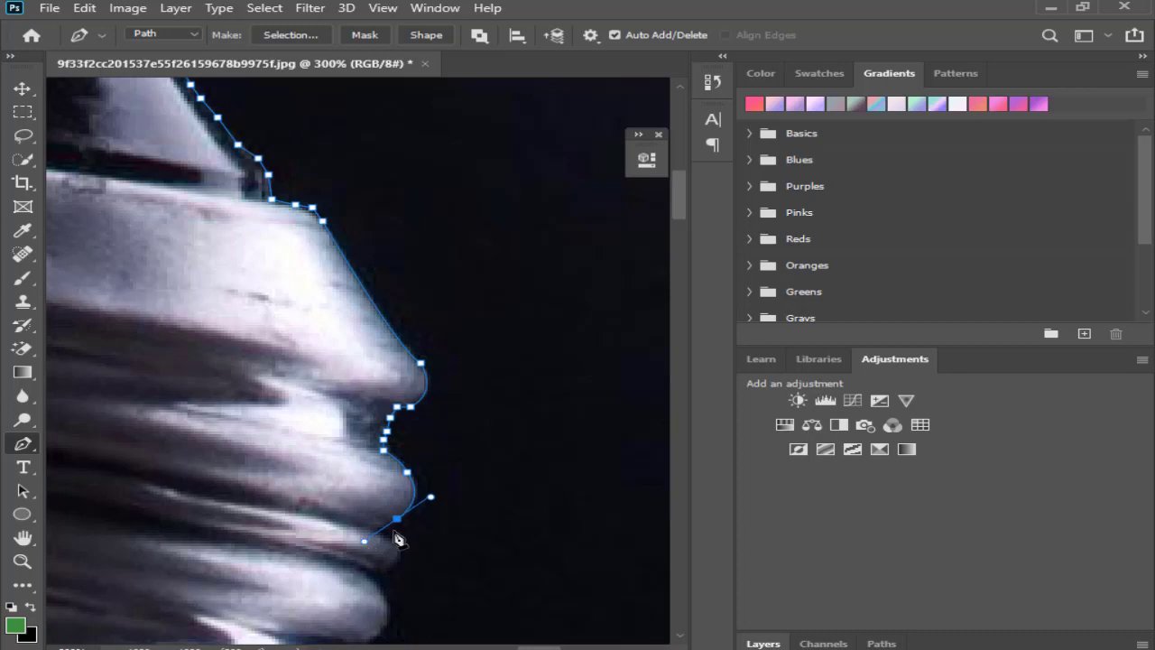
alt+click(397, 519)
click(380, 533)
click(400, 545)
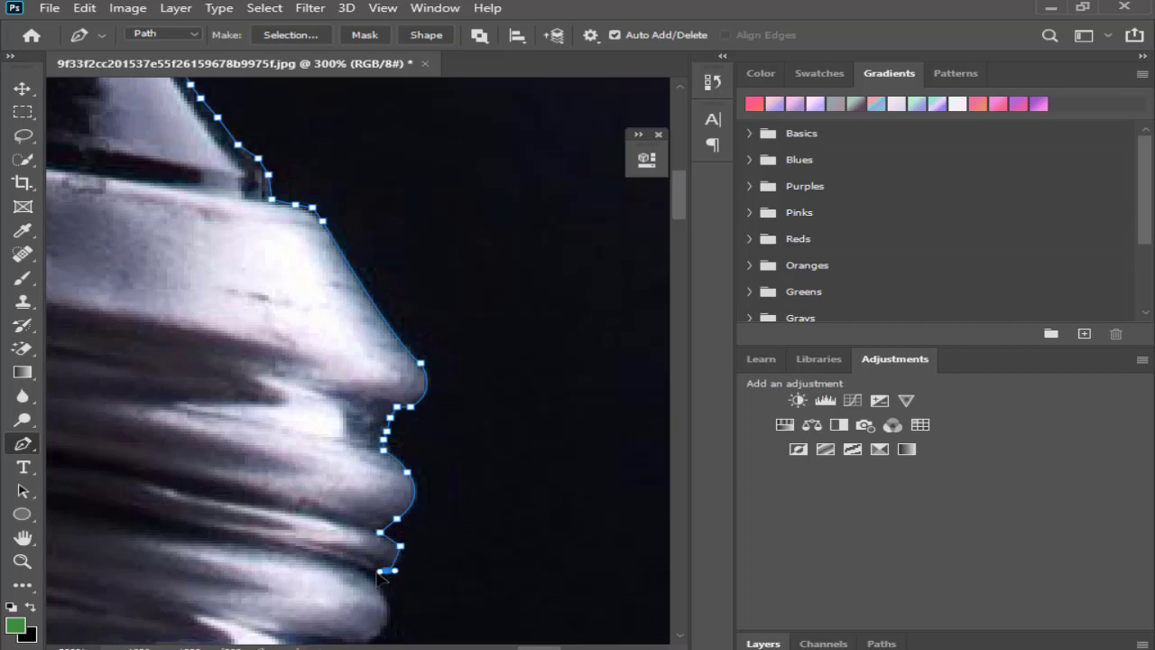
drag(386, 570, 377, 576)
Continue the outline around the lower ridges into their notches, ending with a curved anchor.
drag(384, 588, 383, 460)
click(380, 463)
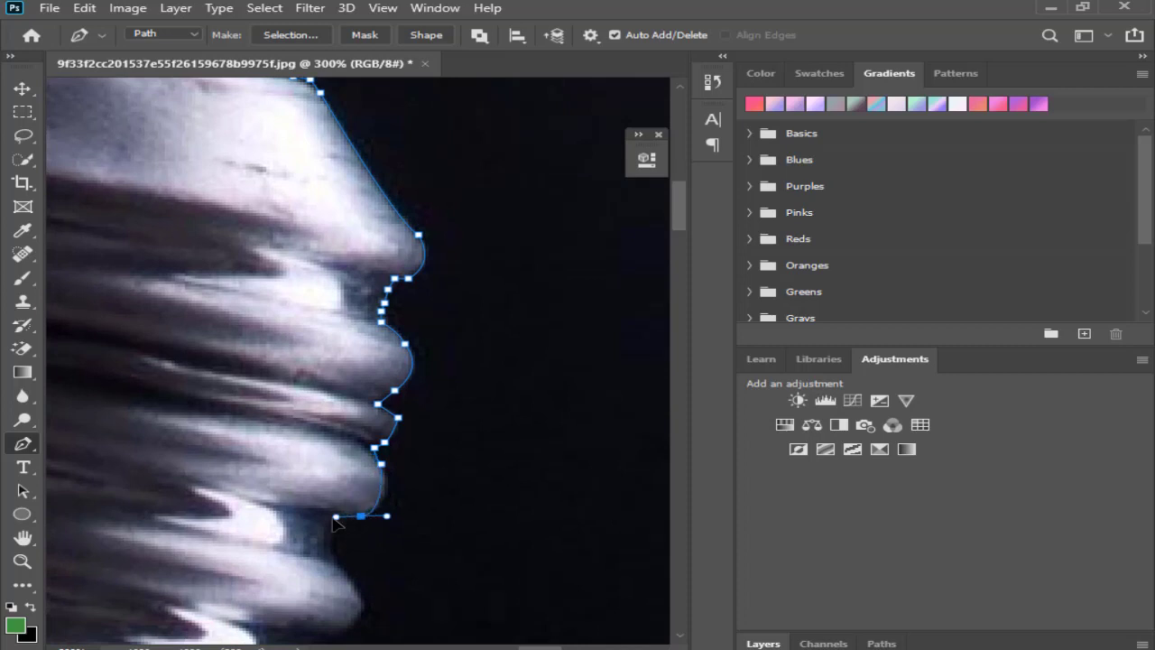
drag(356, 518, 327, 527)
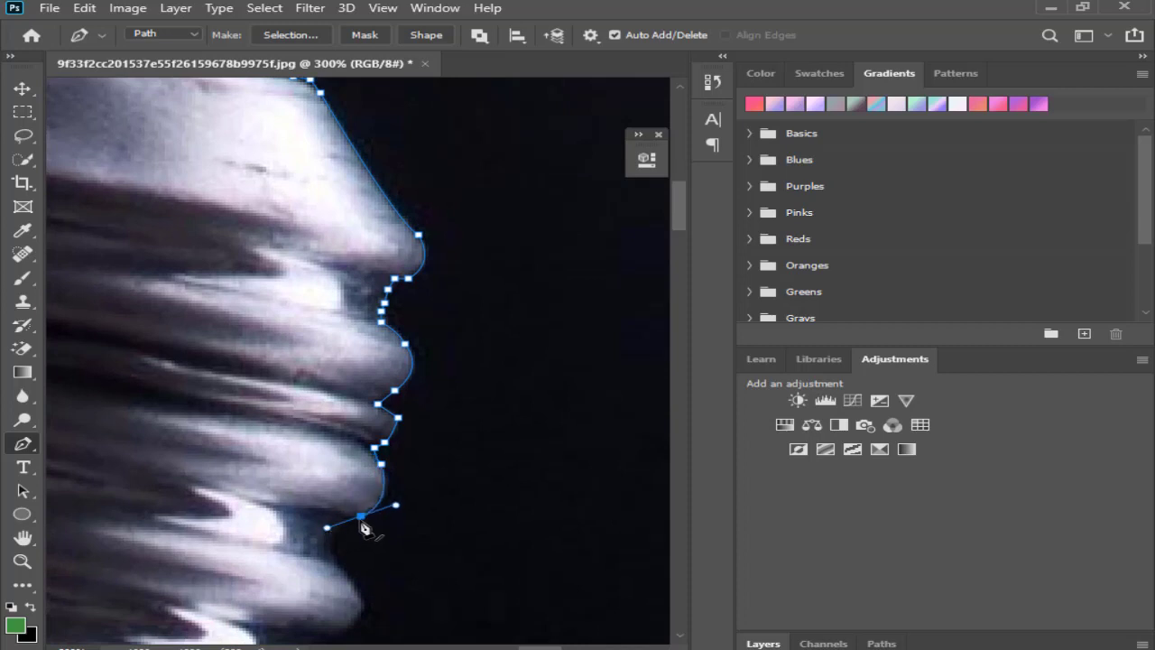
click(360, 516)
click(347, 521)
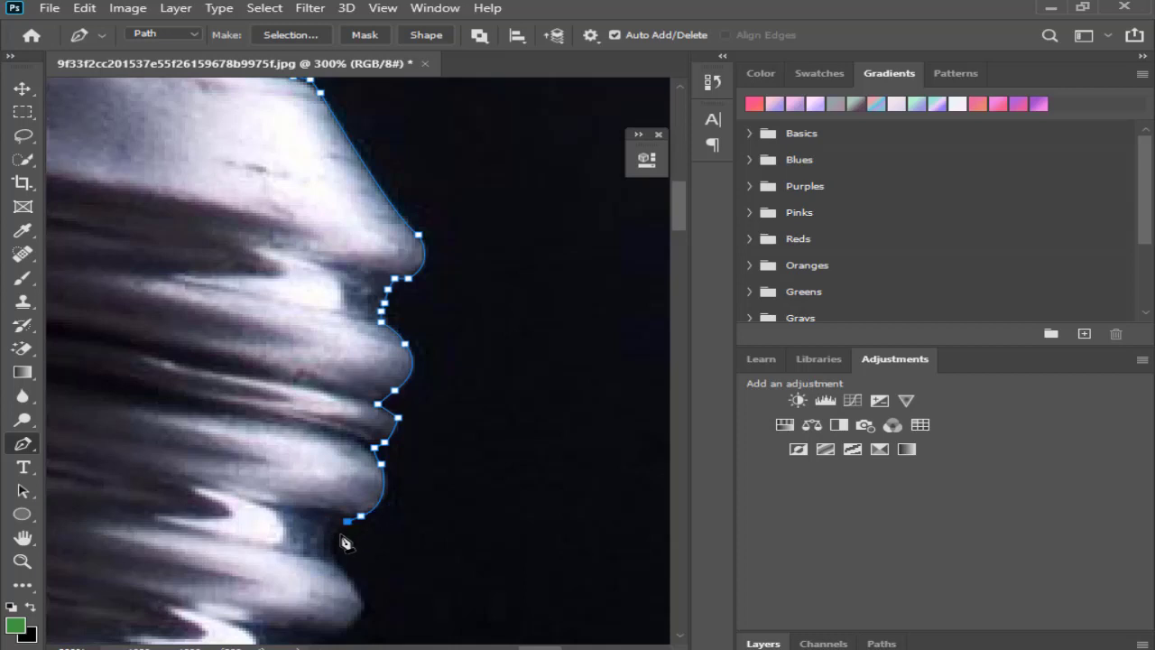
click(334, 540)
click(333, 529)
click(332, 554)
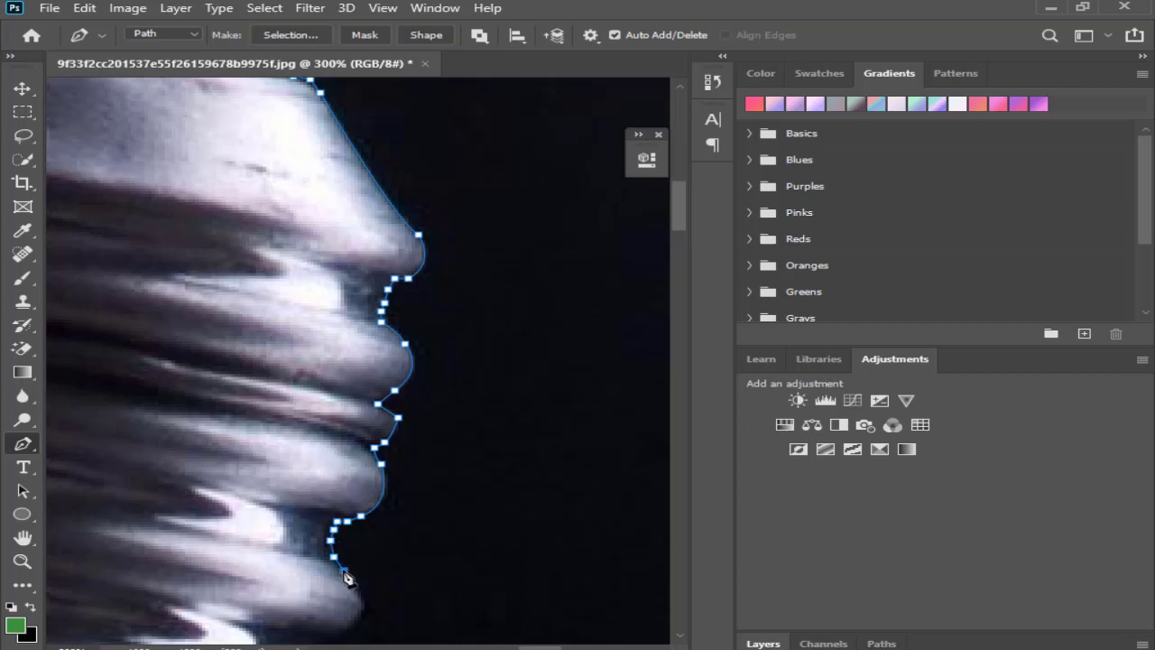
click(353, 583)
mouse_move(338, 586)
mouse_down()
mouse_move(335, 475)
mouse_move(296, 487)
mouse_up()
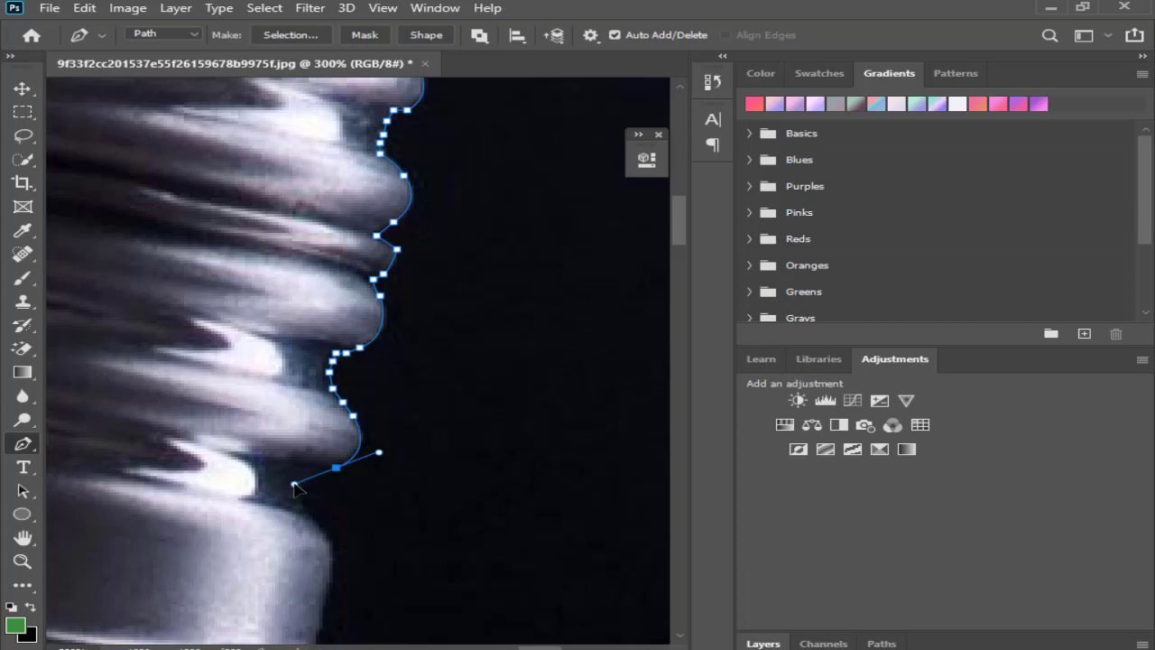
Trace anchors into the base's notch and down its lower edge.
drag(296, 487, 295, 480)
click(315, 467)
click(308, 478)
click(303, 489)
click(301, 500)
click(306, 508)
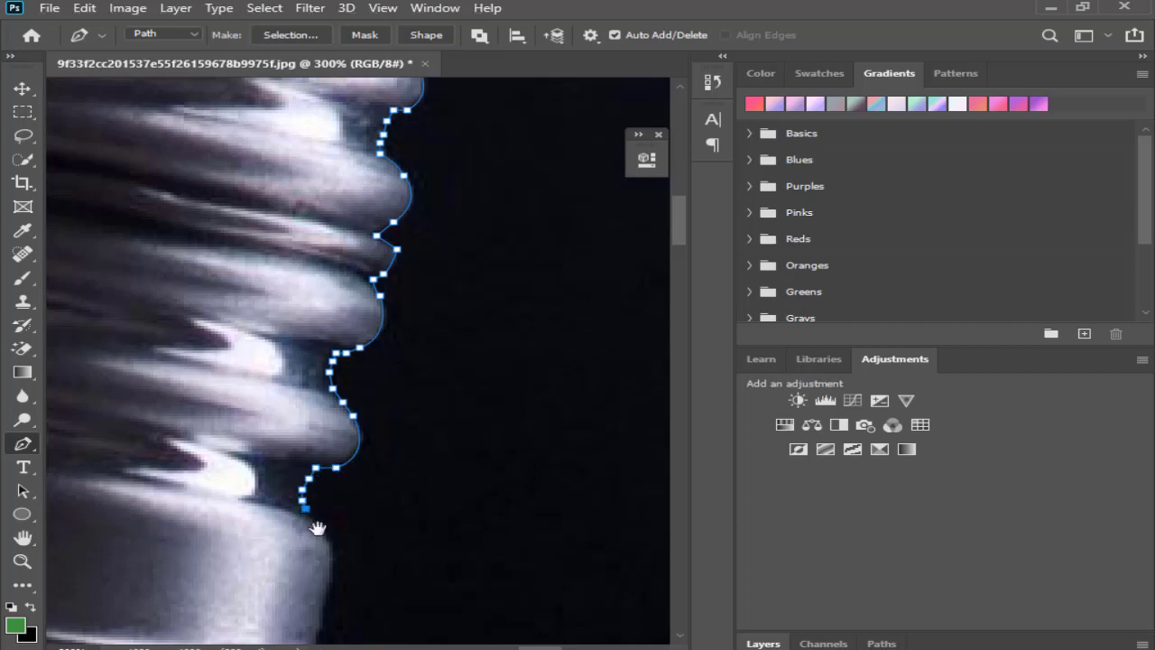
drag(317, 528, 294, 465)
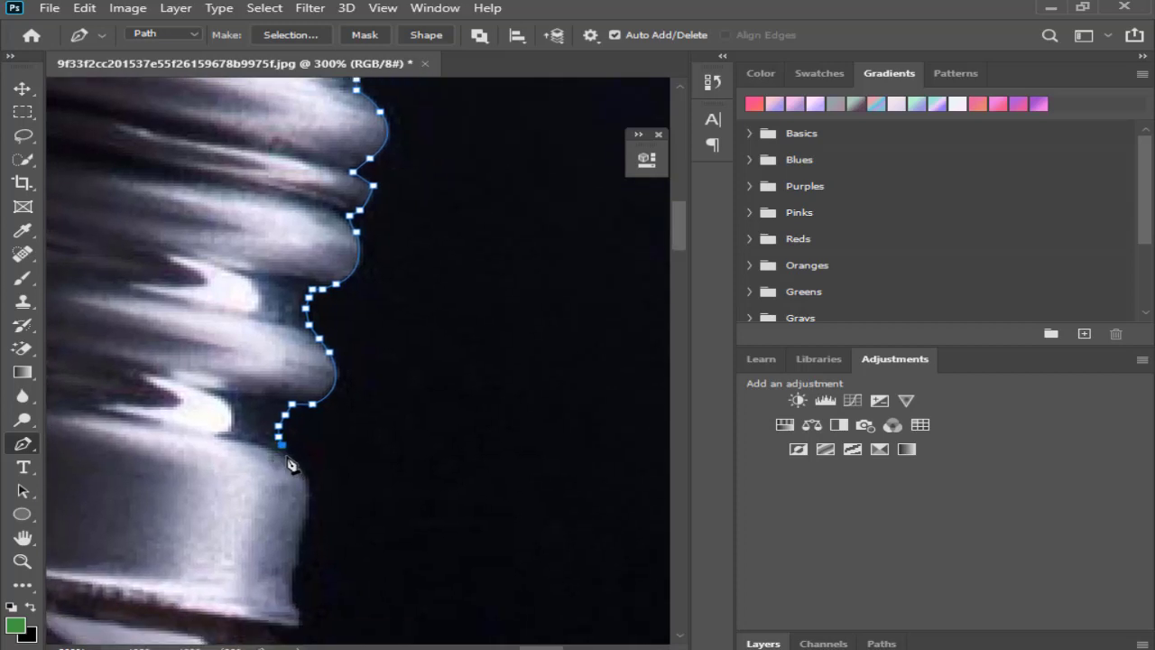
click(301, 466)
click(306, 480)
click(309, 512)
Carry the path along the collar's bottom edge and corner onto the glass tube.
mouse_move(333, 558)
mouse_down()
mouse_move(335, 442)
mouse_move(301, 278)
mouse_move(394, 181)
mouse_move(524, 214)
mouse_move(456, 259)
mouse_up()
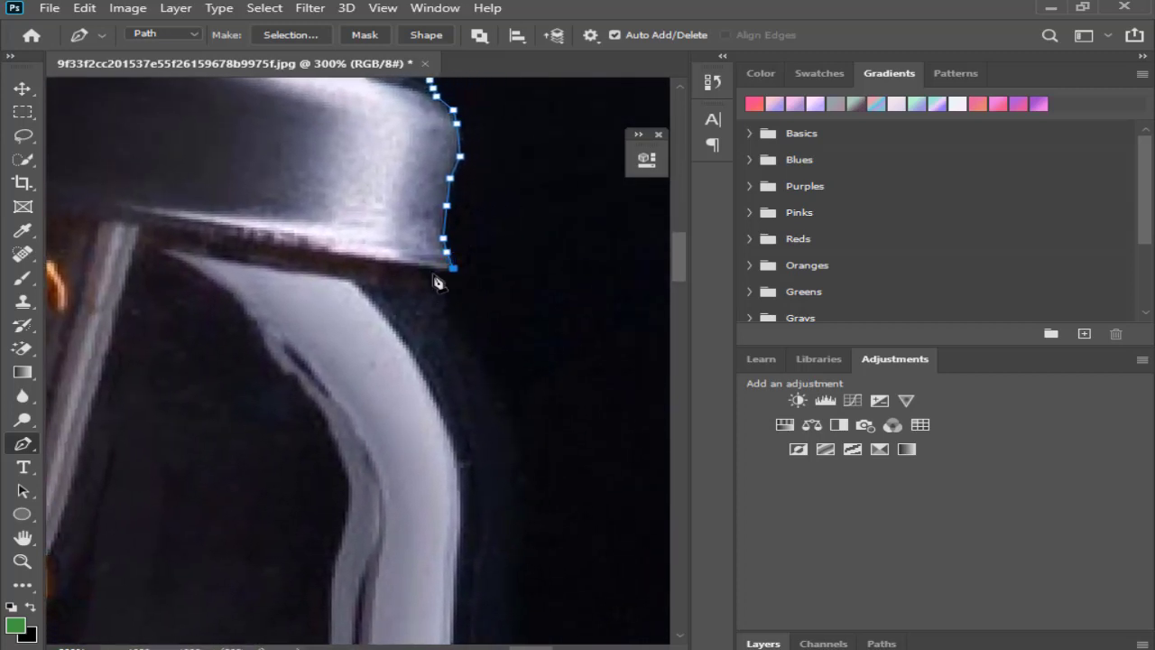
click(423, 268)
mouse_move(412, 459)
mouse_down()
mouse_move(315, 238)
mouse_move(429, 114)
mouse_move(513, 271)
mouse_move(608, 359)
mouse_move(644, 431)
mouse_move(293, 290)
mouse_move(263, 262)
mouse_move(301, 304)
mouse_move(235, 304)
mouse_move(450, 365)
mouse_move(230, 348)
mouse_move(583, 405)
mouse_move(448, 403)
mouse_up()
mouse_move(310, 375)
mouse_down()
mouse_move(472, 361)
mouse_move(222, 276)
mouse_move(304, 261)
mouse_move(172, 332)
mouse_move(322, 312)
mouse_move(183, 319)
mouse_move(147, 279)
mouse_move(271, 312)
mouse_move(235, 283)
mouse_move(217, 312)
mouse_up()
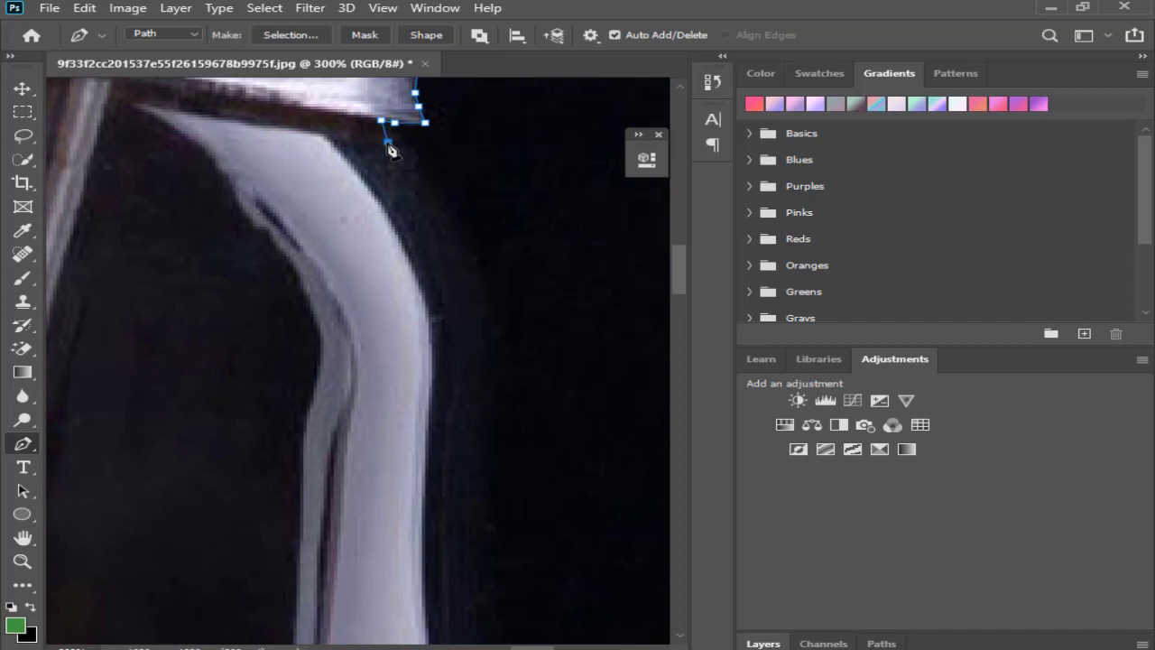
click(421, 198)
click(455, 281)
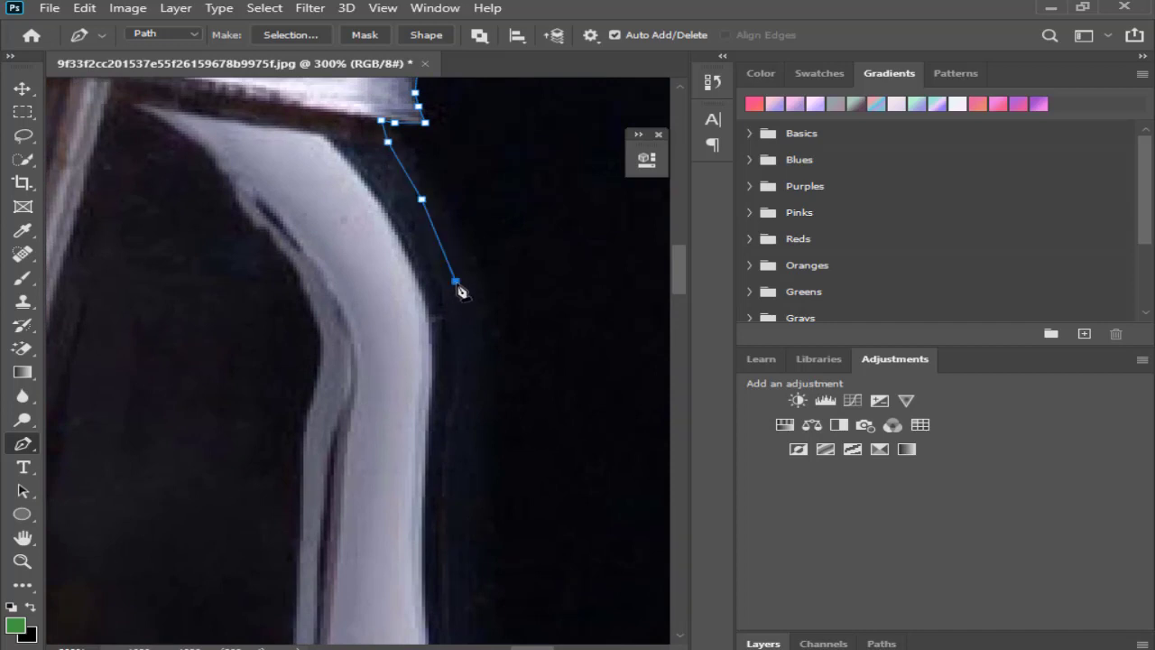
click(464, 379)
drag(468, 390, 466, 392)
Trace down the glass tube's edge, undoing and re-placing one misplaced anchor.
click(462, 398)
click(455, 425)
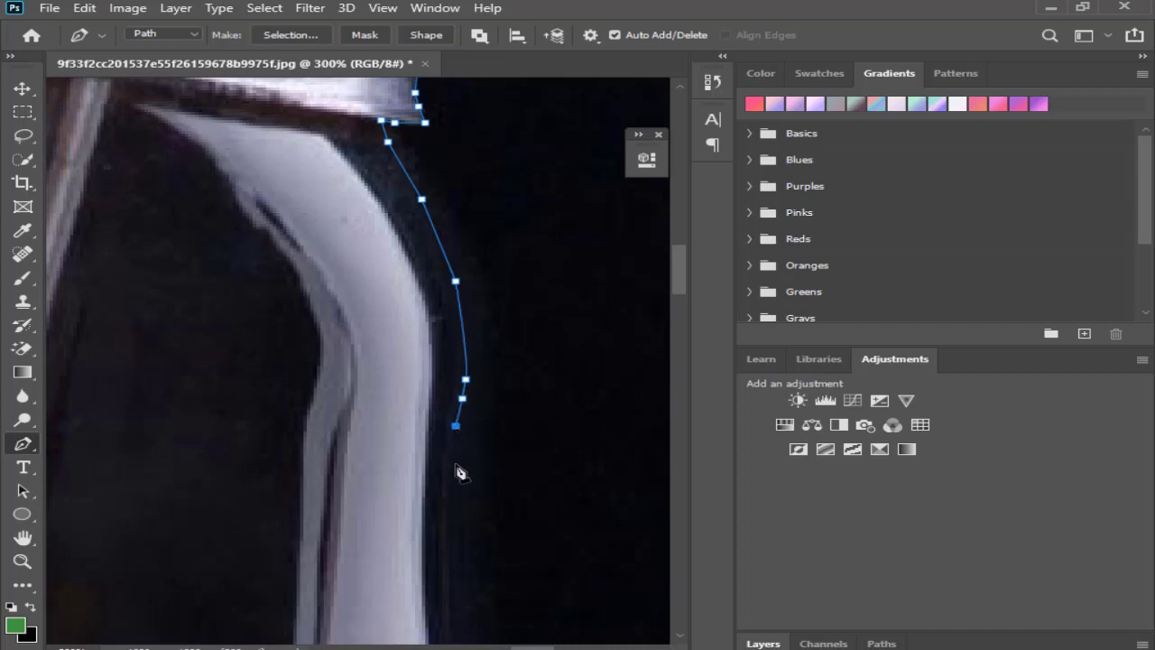
click(466, 515)
key(ctrl+z)
click(452, 488)
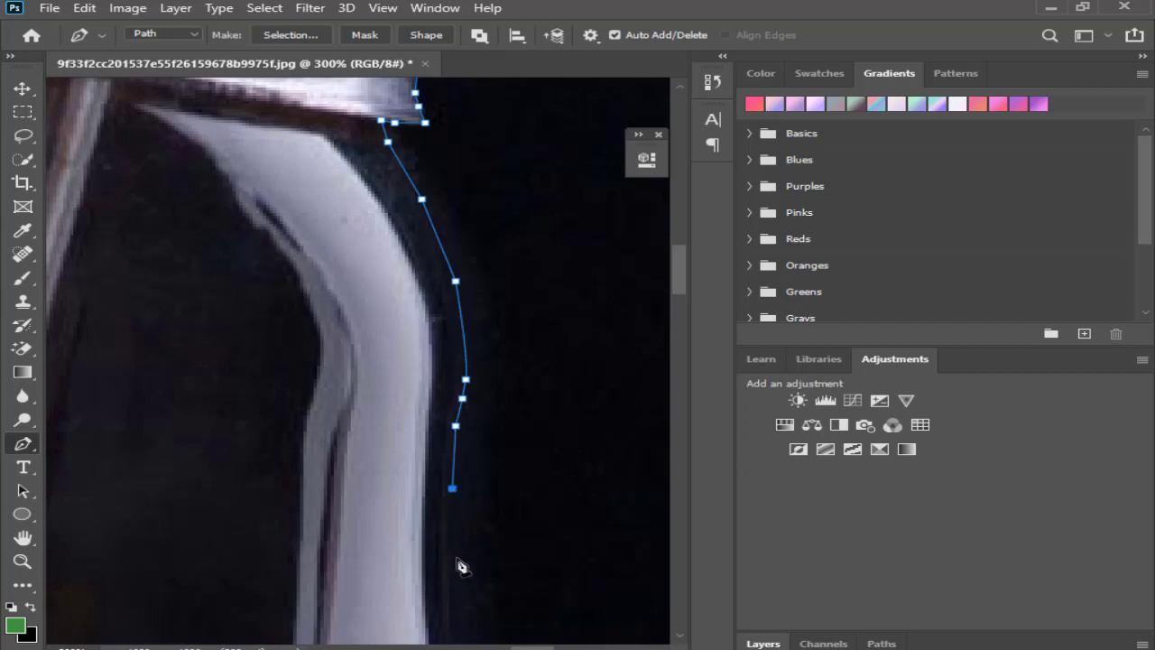
click(456, 558)
click(452, 606)
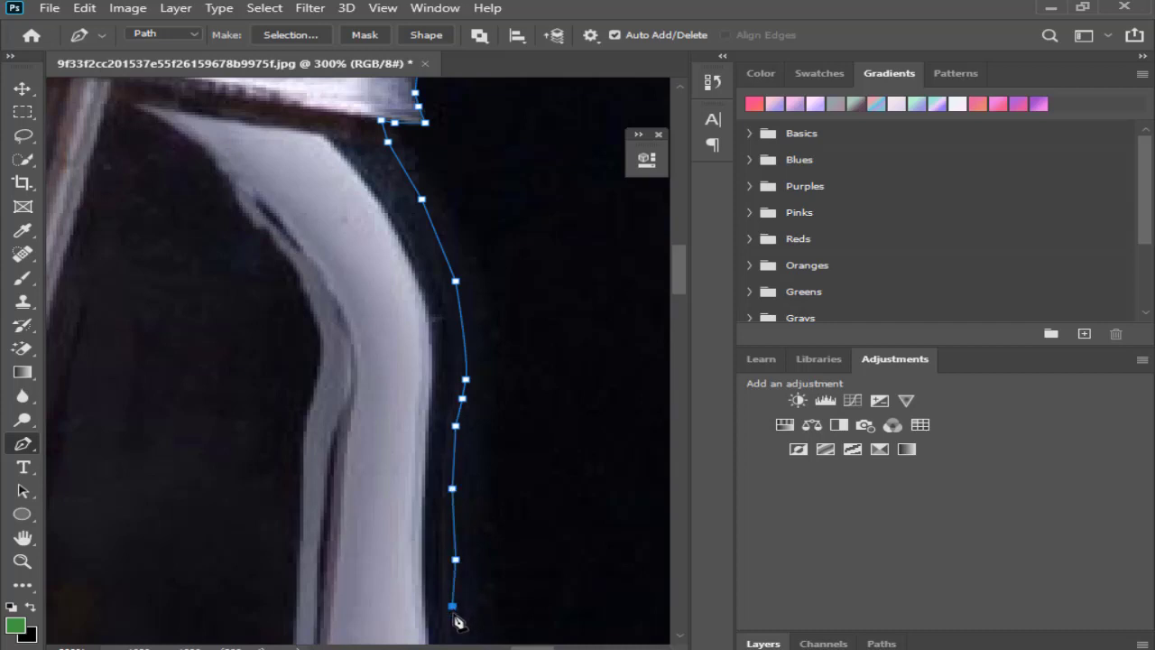
drag(465, 560, 413, 331)
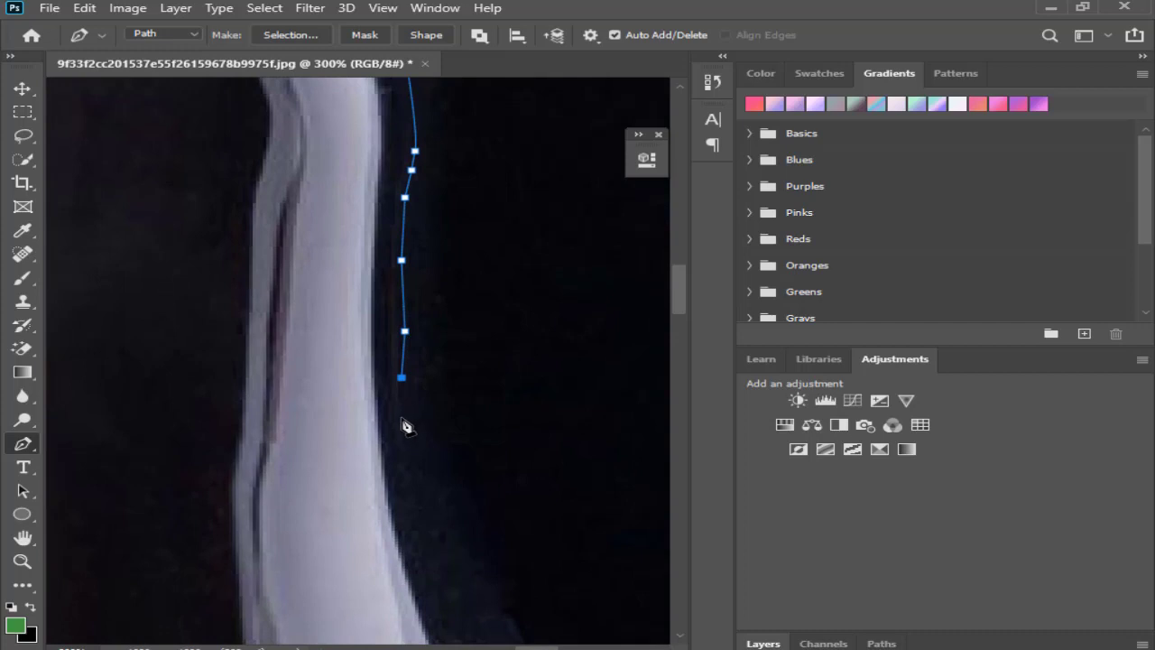
mouse_move(394, 437)
mouse_down()
mouse_move(397, 496)
mouse_move(394, 462)
mouse_up()
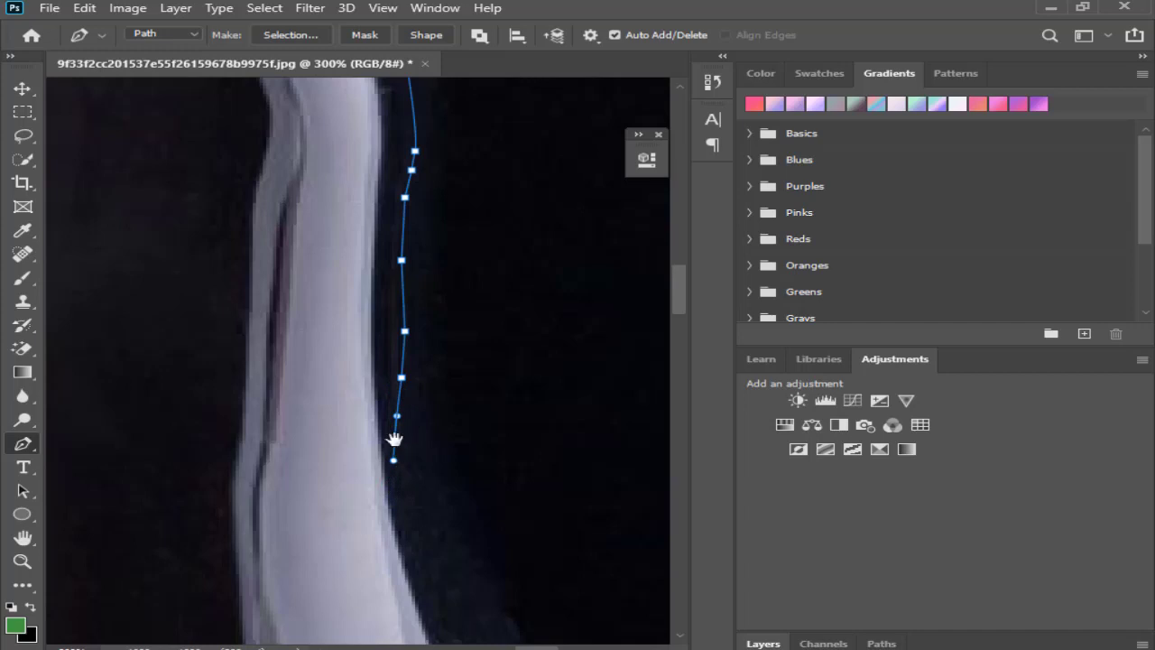
Resume from the last anchor and add curved and straight anchors further down the tube.
click(395, 438)
click(396, 439)
drag(400, 500, 409, 526)
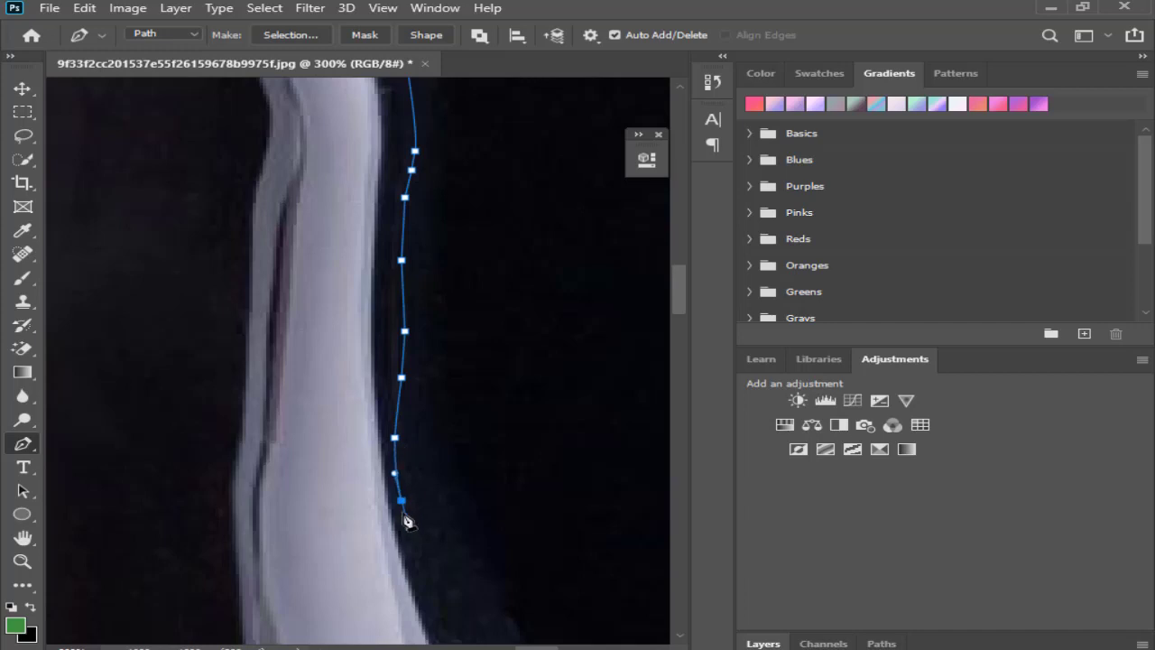
drag(410, 471, 394, 337)
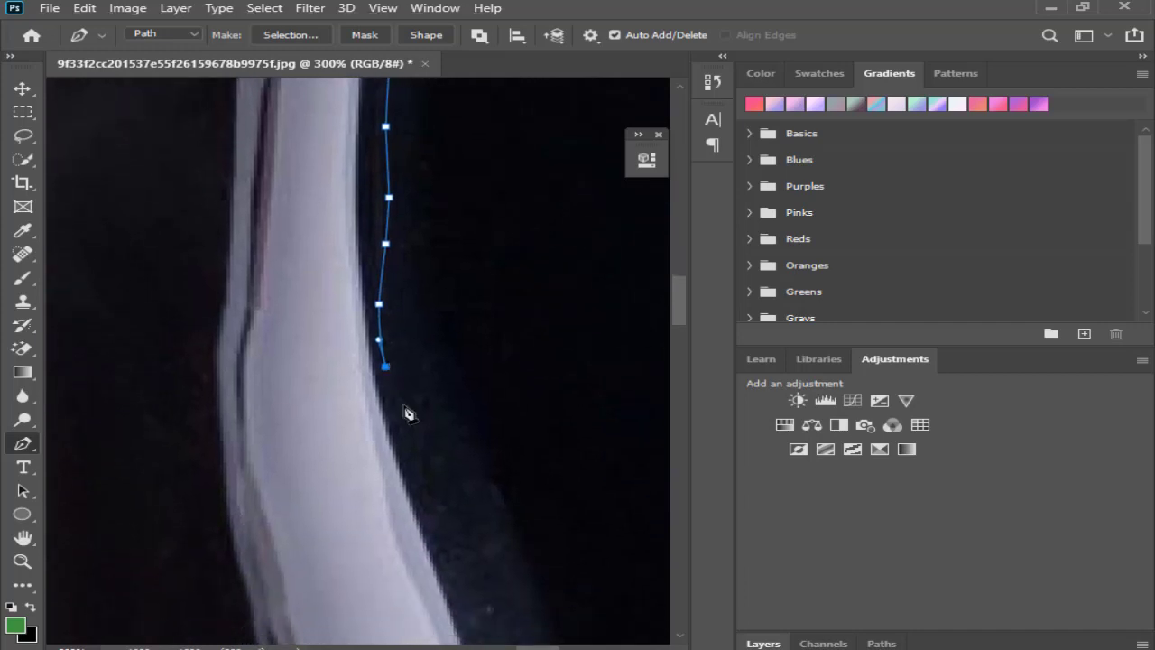
click(406, 472)
click(423, 524)
click(426, 576)
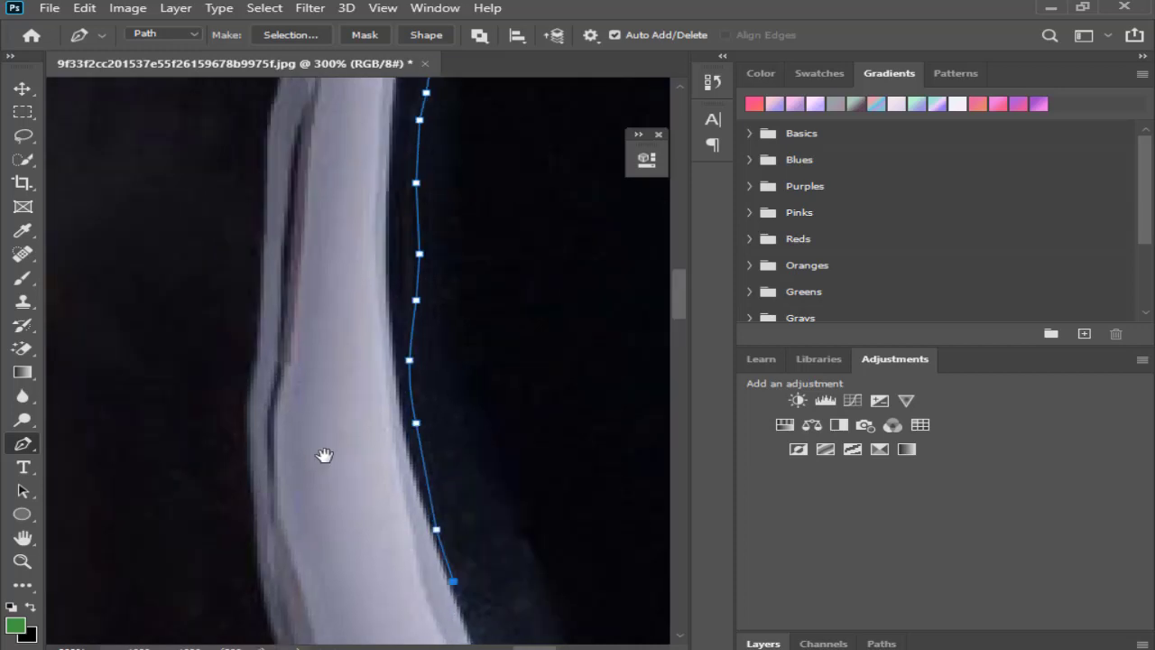
mouse_move(325, 457)
mouse_down()
mouse_move(579, 510)
mouse_move(456, 482)
mouse_move(225, 348)
mouse_move(348, 433)
mouse_move(263, 488)
mouse_move(330, 472)
mouse_move(420, 567)
mouse_move(389, 415)
mouse_move(424, 604)
mouse_up()
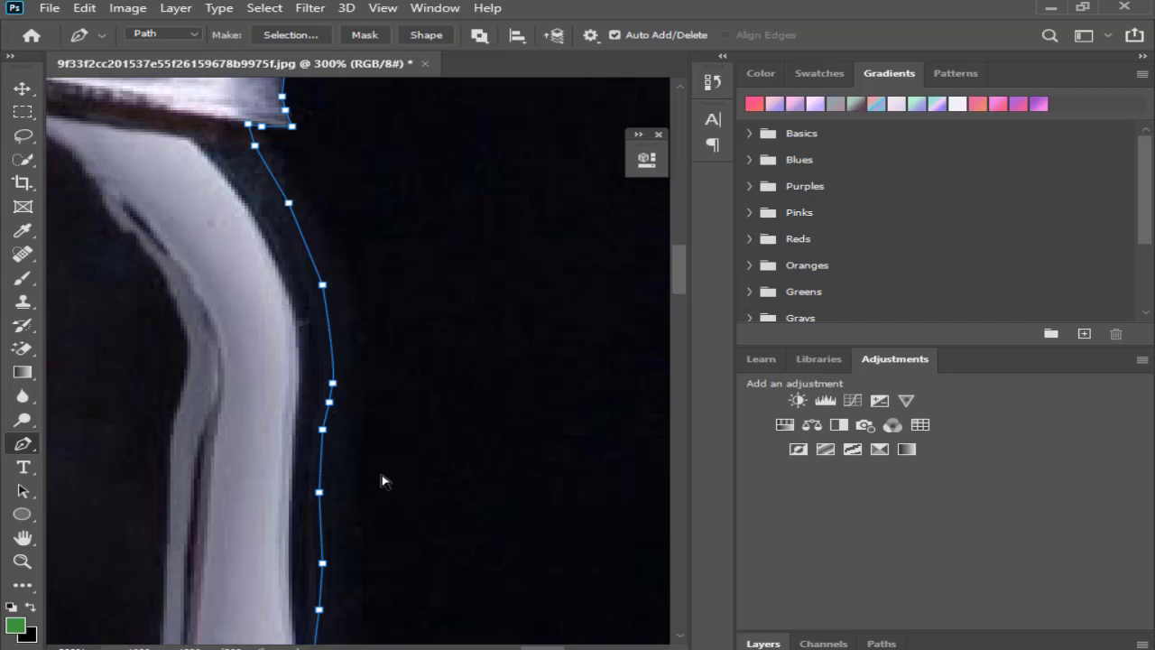
Undo recent anchors and retrace the tube edge with a run of closely spaced points.
key(ctrl+z)
key(ctrl+z)
key(ctrl+z)
key(ctrl+z)
key(ctrl+z)
key(ctrl+z)
key(ctrl+z)
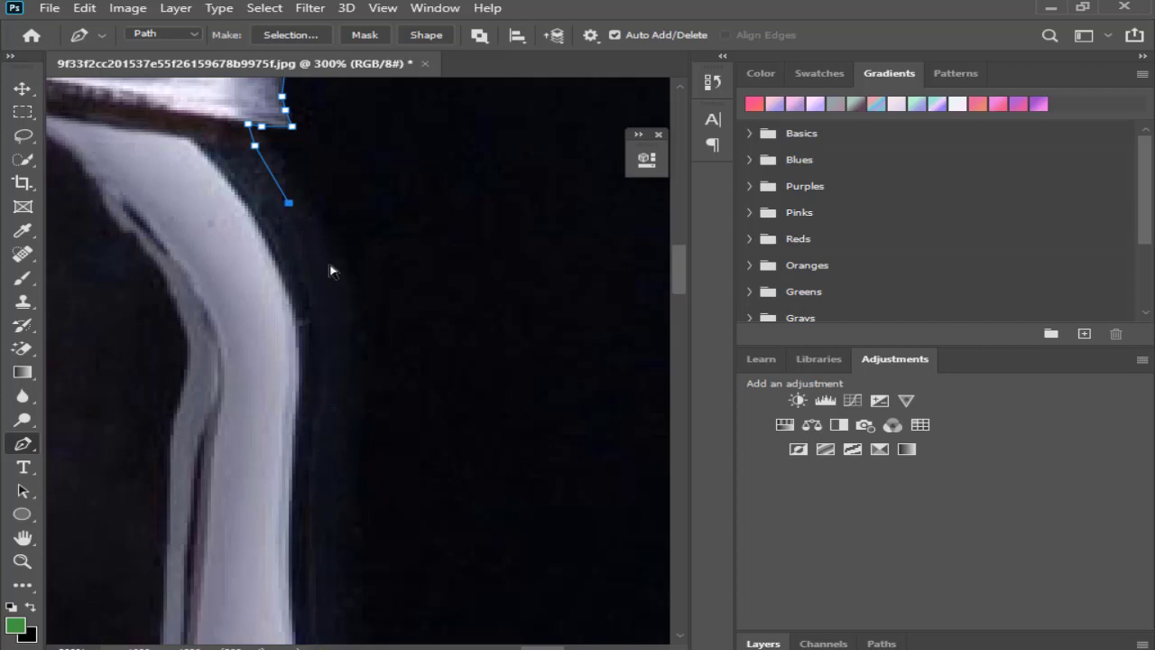
key(ctrl+z)
click(272, 154)
click(305, 184)
click(322, 224)
key(ctrl+z)
click(286, 170)
click(299, 183)
click(309, 206)
click(326, 241)
click(340, 279)
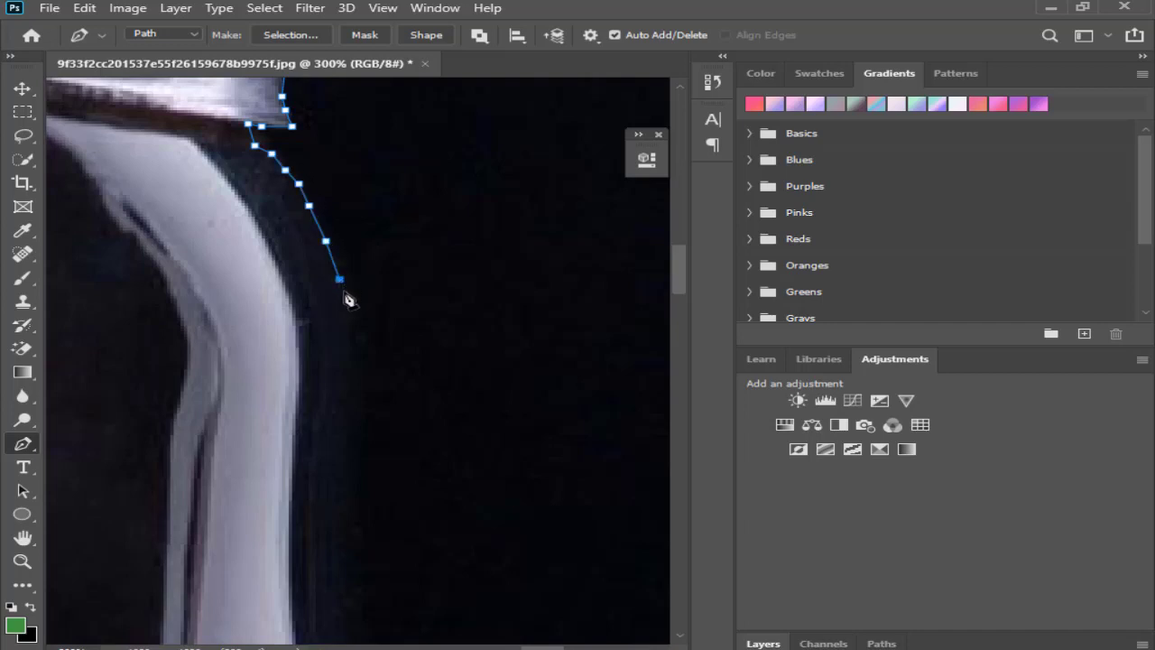
click(349, 310)
click(356, 363)
click(356, 405)
click(349, 456)
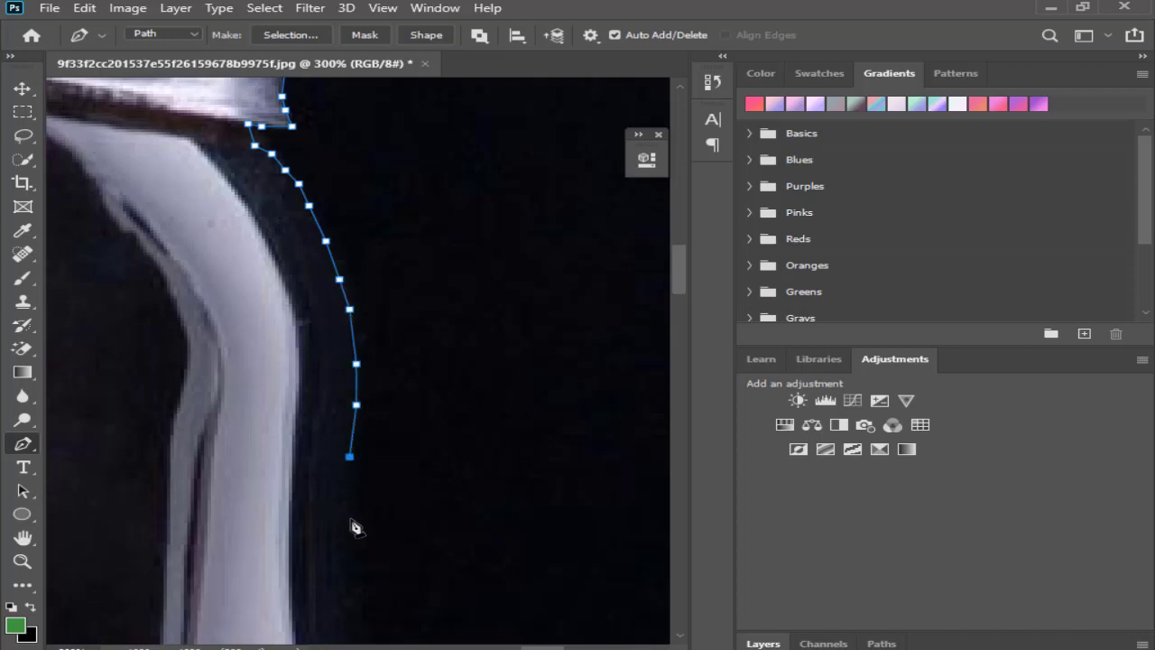
Continue down the glass edge, undoing misplaced points and adding curved anchors along its bend.
scroll(335, 549, down, 1)
scroll(276, 433, down, 3)
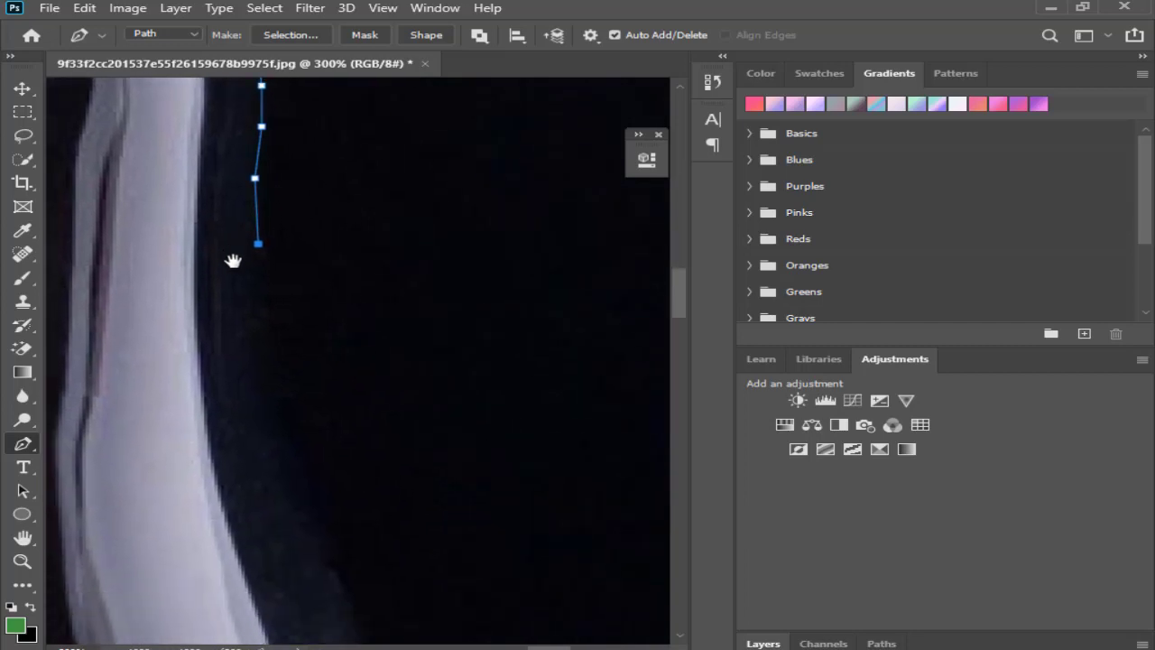
scroll(232, 258, down, 1)
click(238, 218)
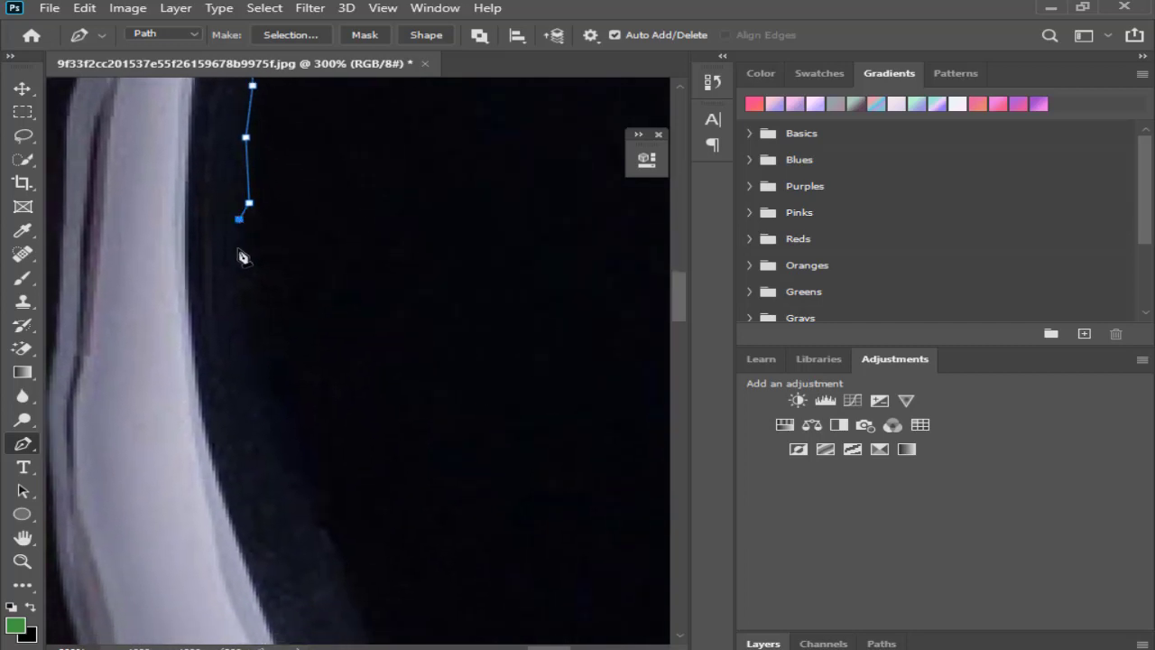
key(ctrl+z)
key(ctrl+z)
click(235, 211)
click(238, 234)
click(238, 254)
click(235, 278)
drag(256, 358, 290, 422)
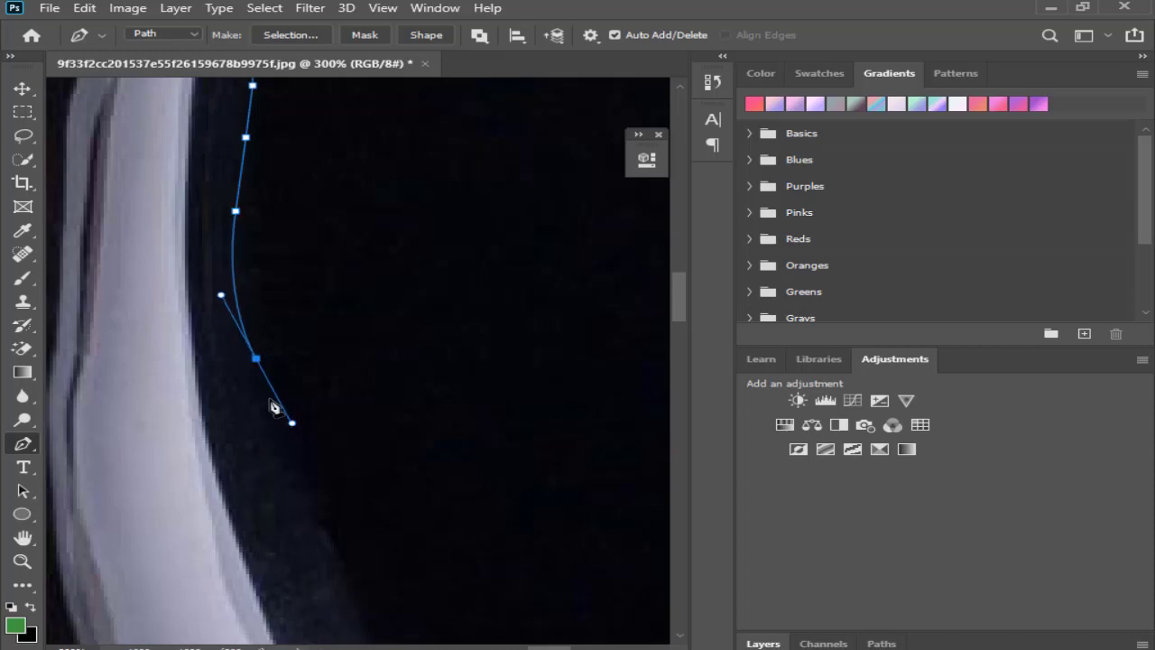
key(ctrl+z)
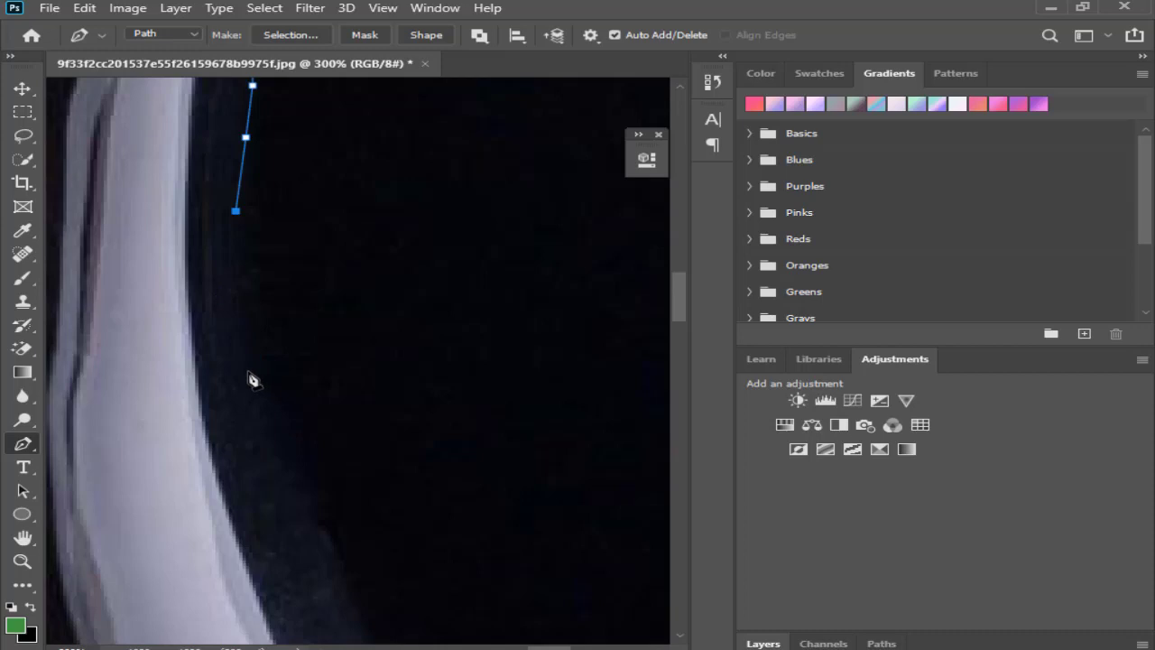
drag(242, 370, 265, 448)
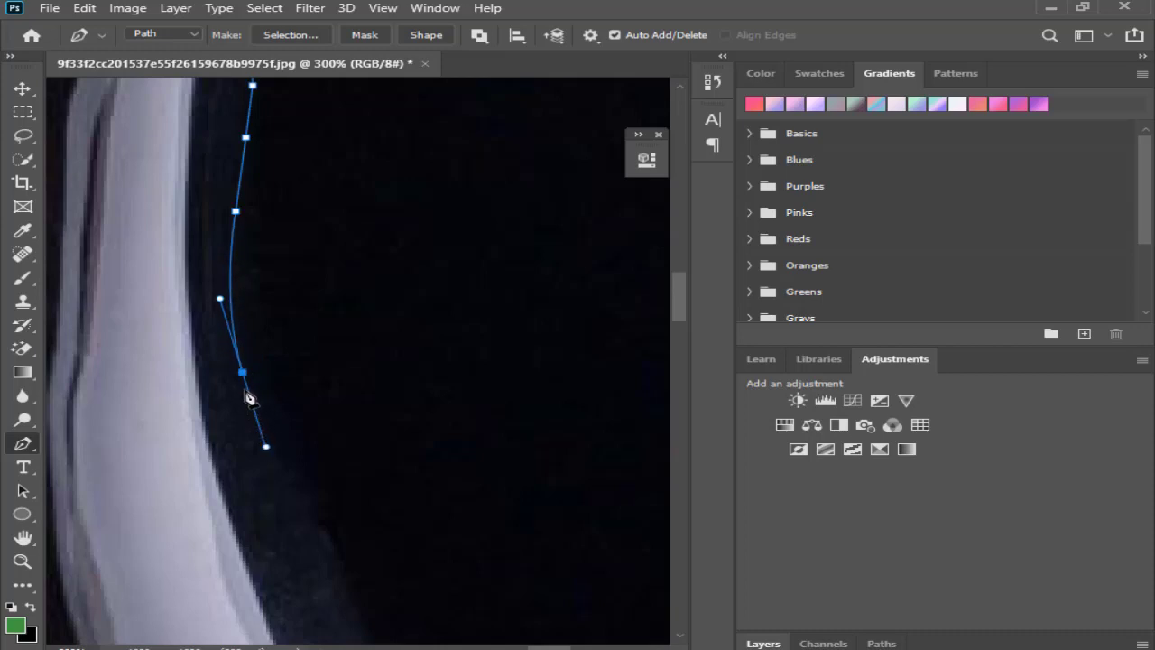
click(243, 372)
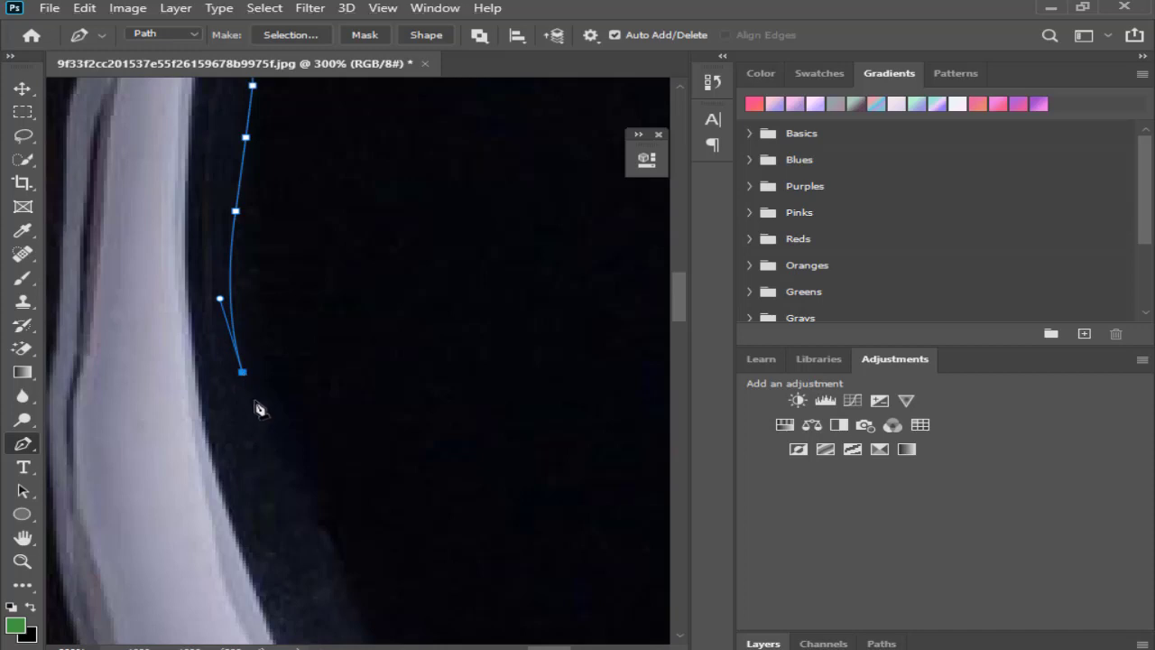
click(306, 508)
Add Pen anchors down the bulb's outline, panning to follow the edge.
drag(325, 556, 236, 317)
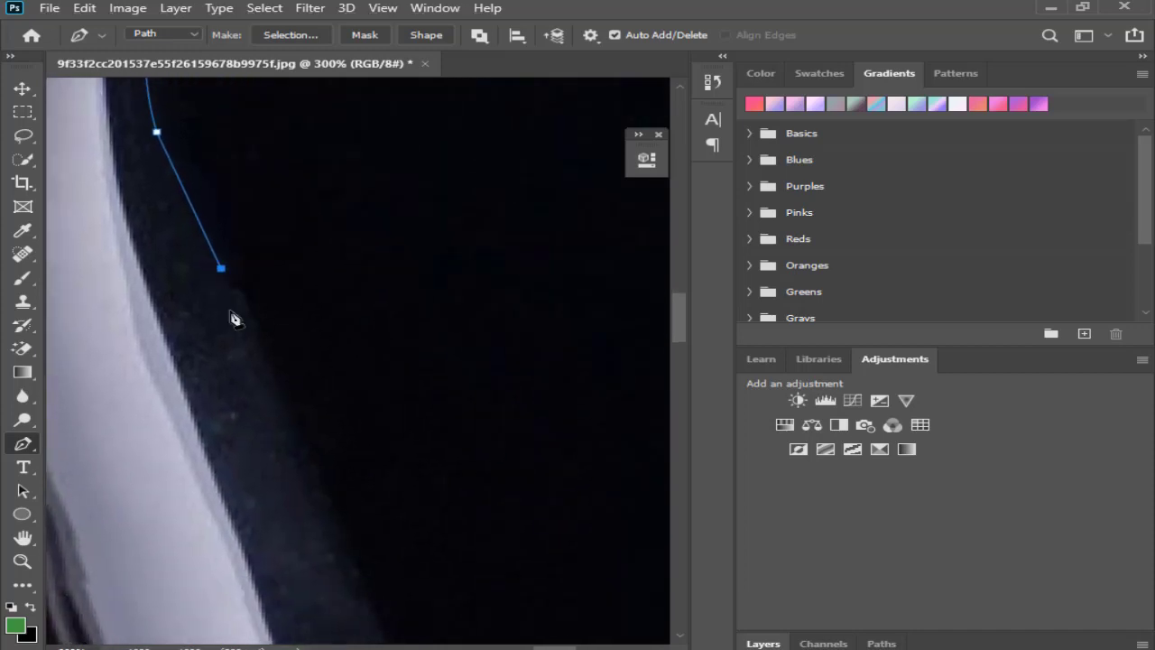
click(295, 426)
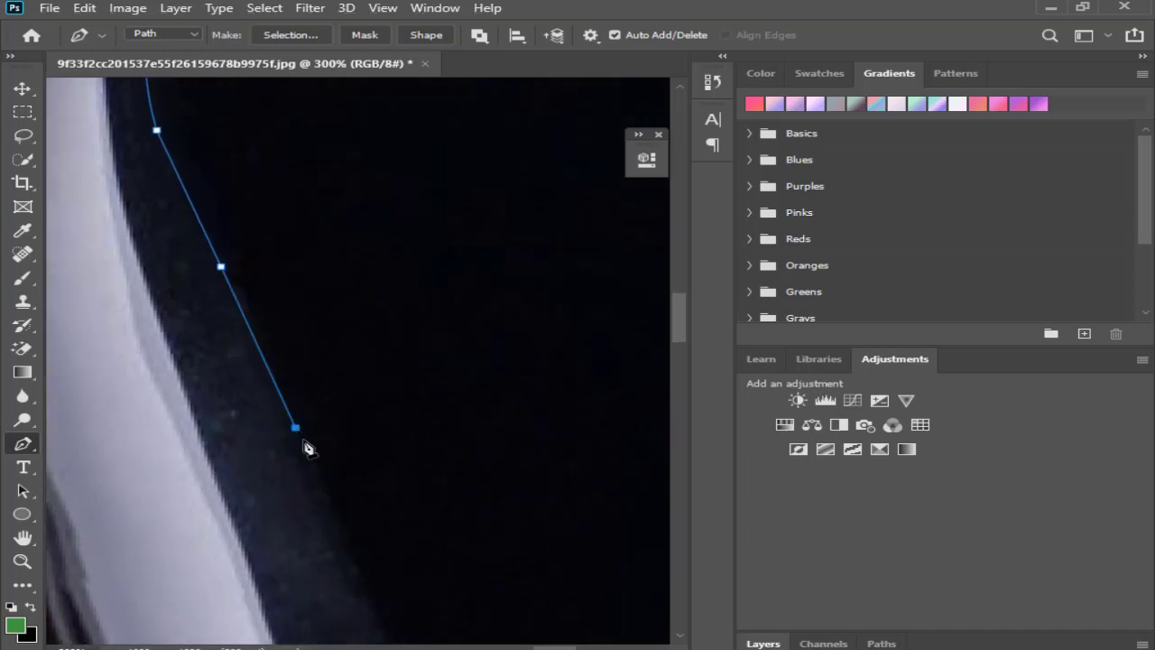
click(342, 535)
drag(263, 461, 204, 317)
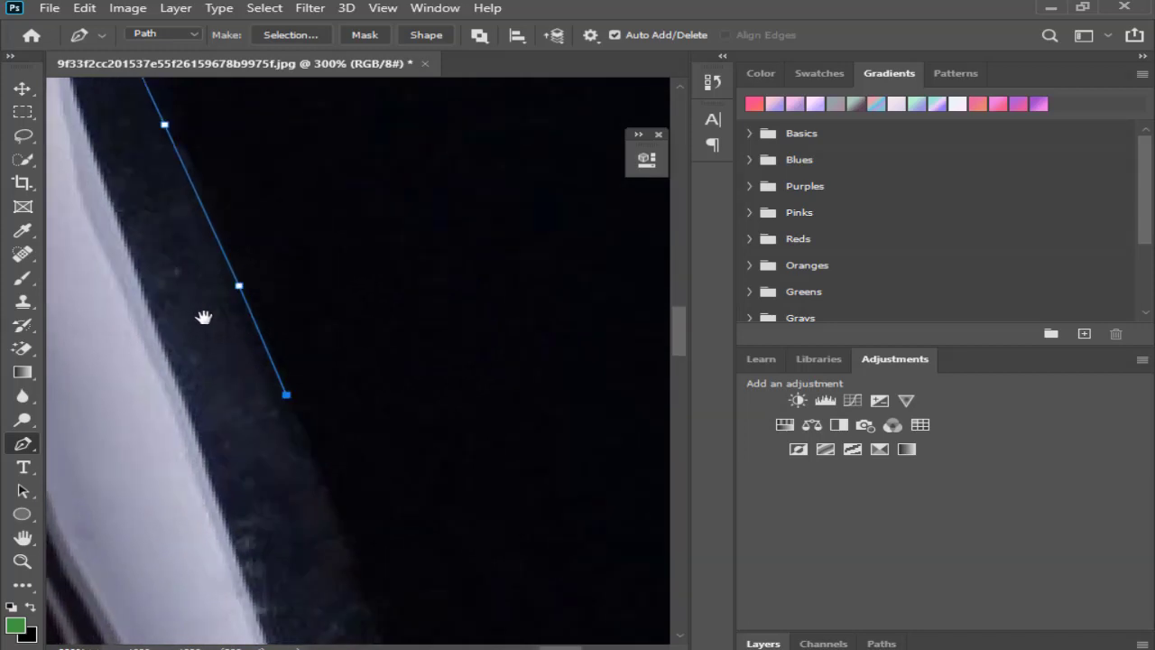
drag(302, 502, 235, 373)
click(269, 399)
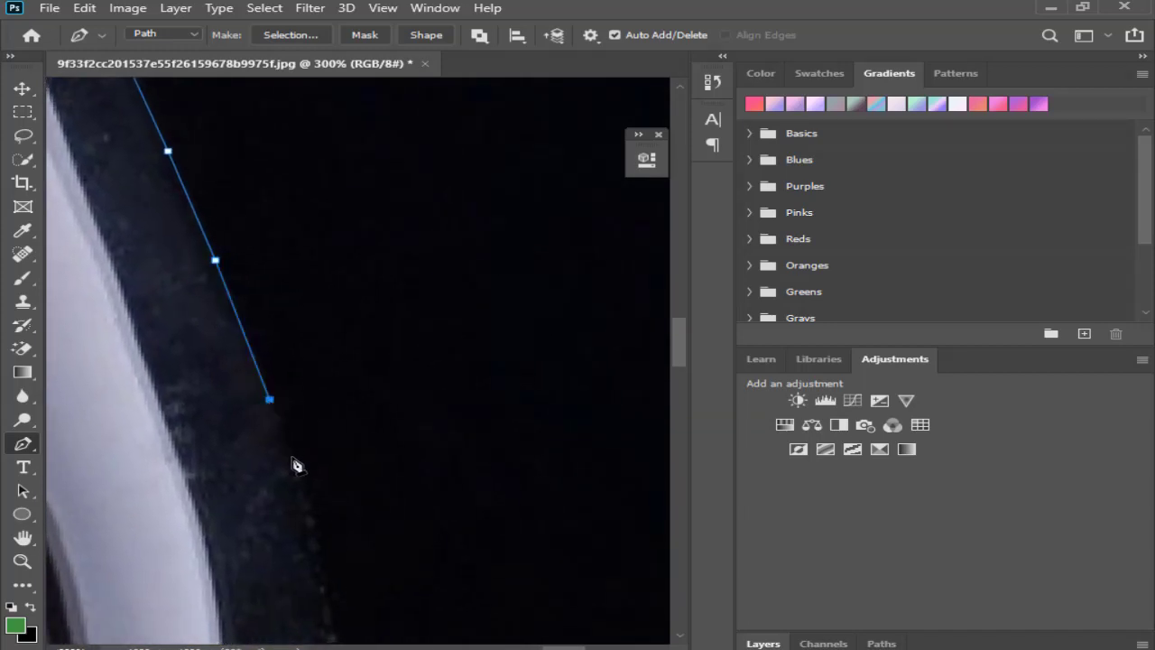
click(299, 478)
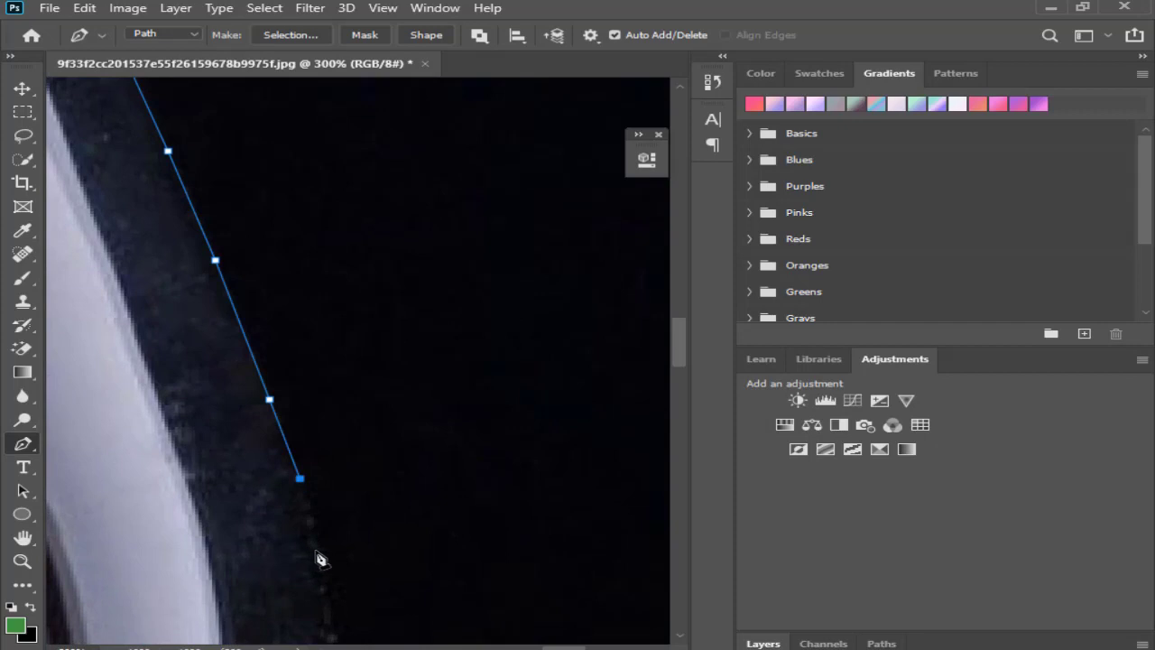
click(315, 548)
Extend the path further down the bulb edge with four more anchors.
drag(289, 572, 226, 418)
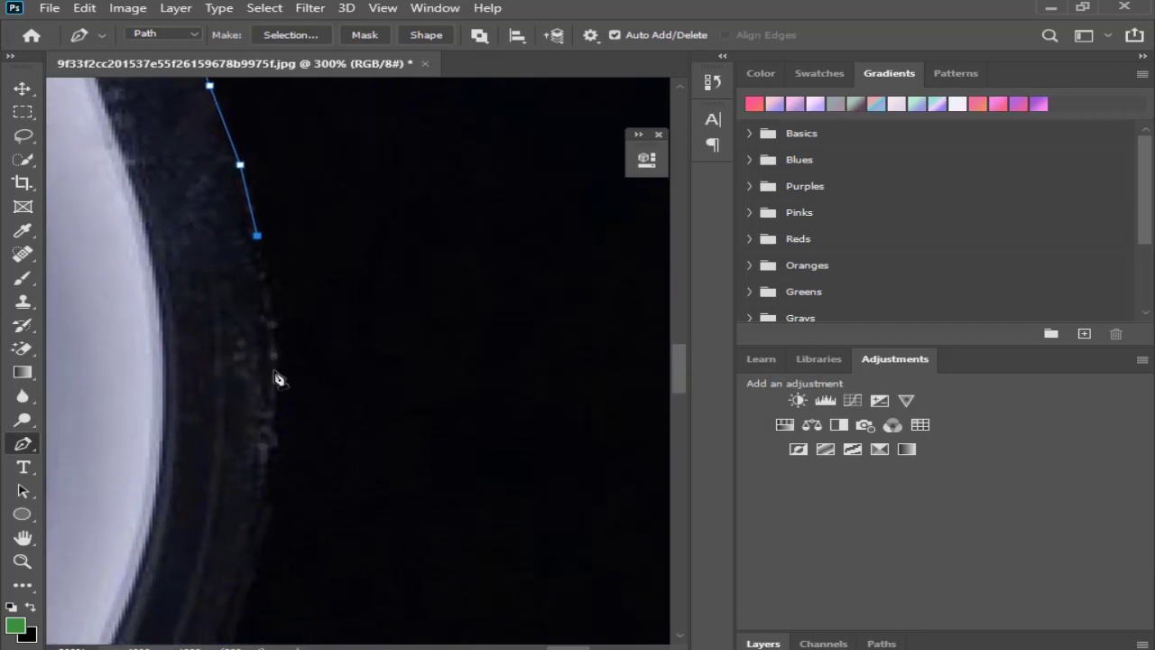
click(273, 369)
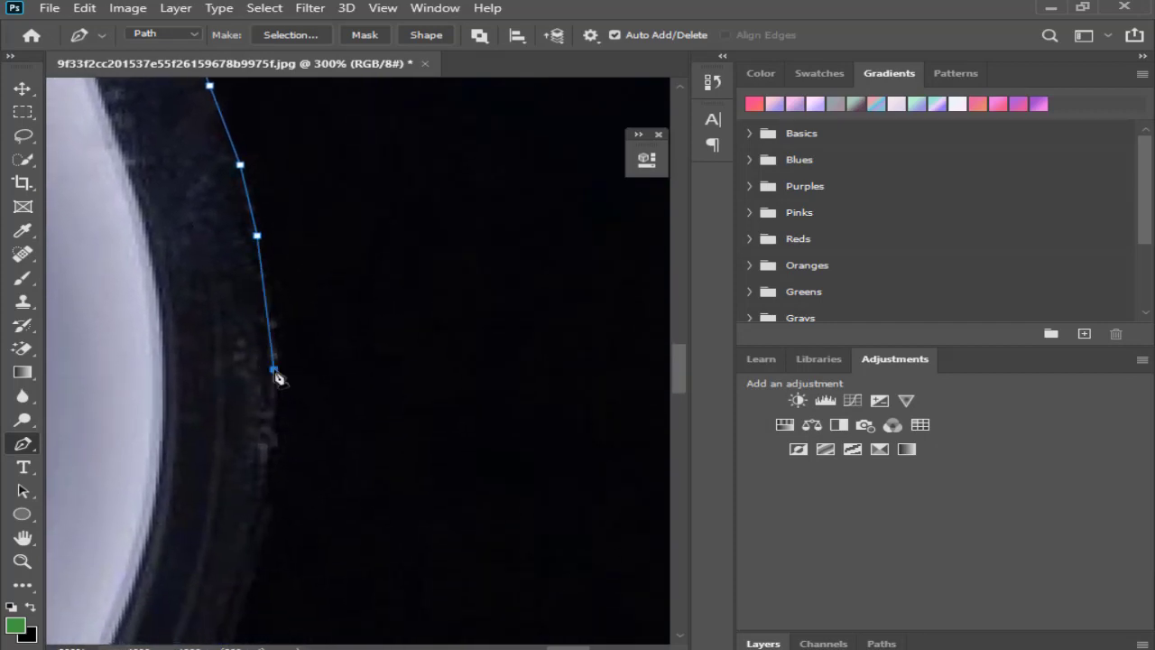
click(273, 423)
click(267, 505)
click(264, 549)
scroll(248, 467, down, 5)
scroll(349, 425, left, 3)
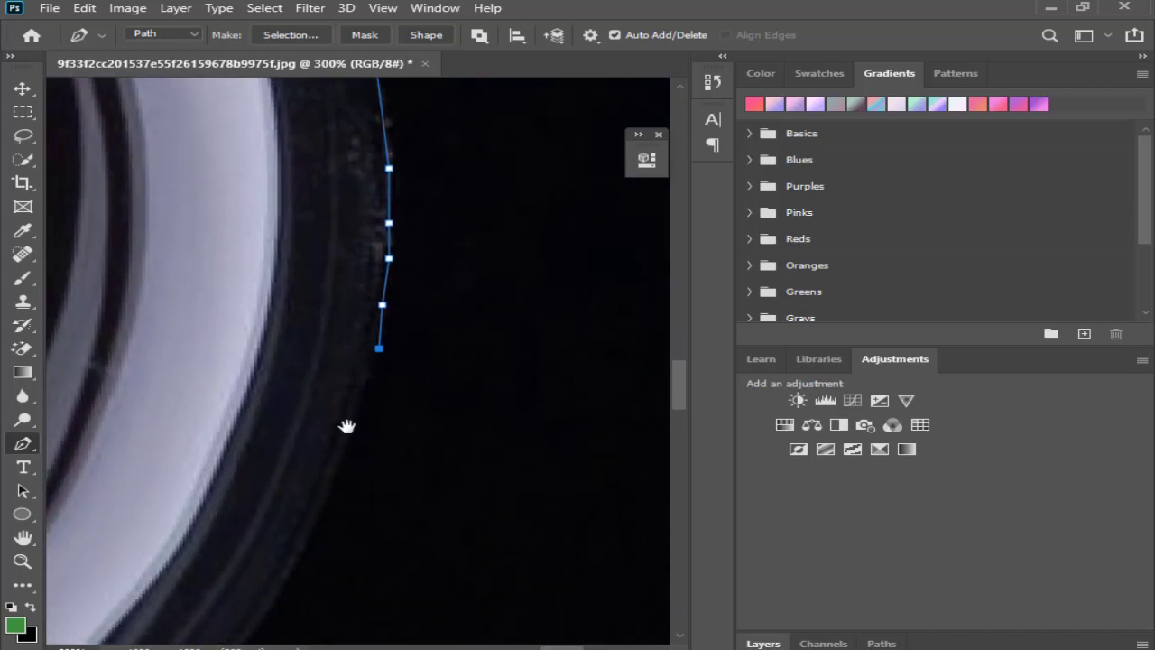
Undo the misplaced anchors and re-place them correctly along the outline.
click(351, 433)
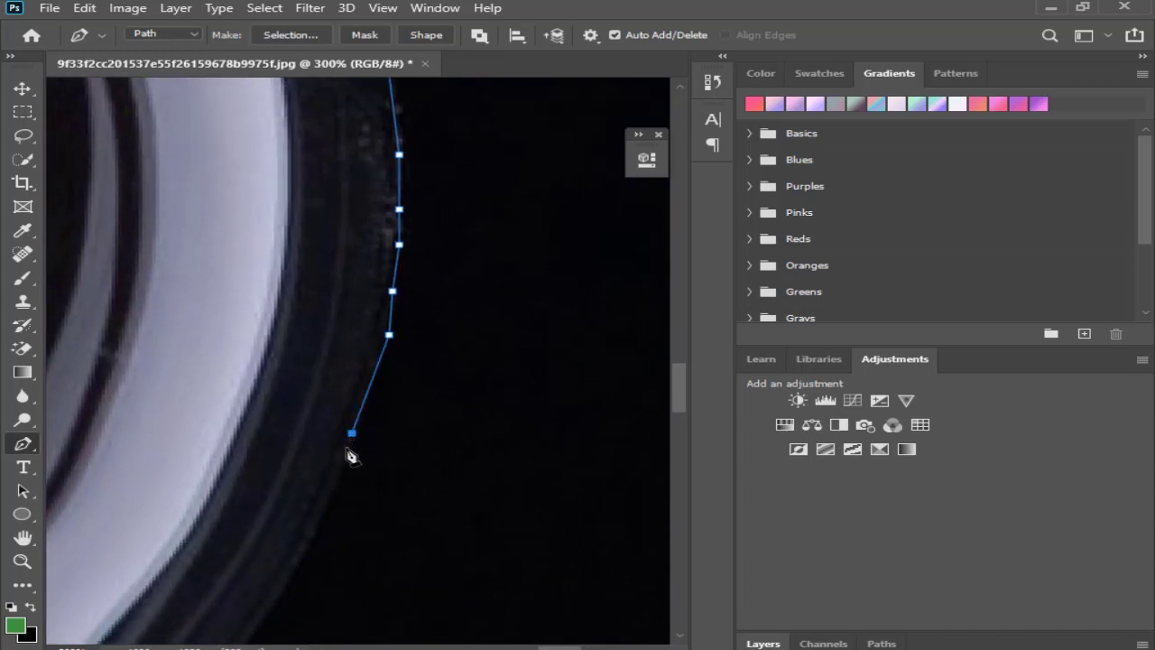
key(ctrl+z)
key(ctrl+z)
click(376, 362)
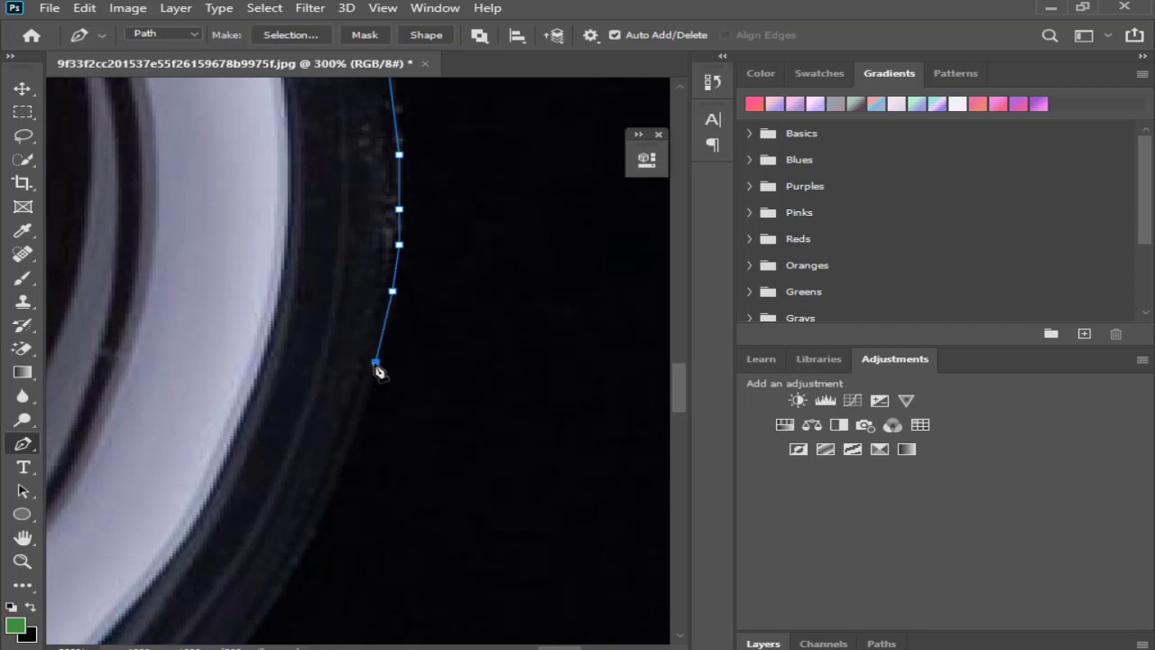
click(348, 454)
click(326, 521)
Continue the path around the bulb's curve toward the lower left.
drag(291, 533, 364, 385)
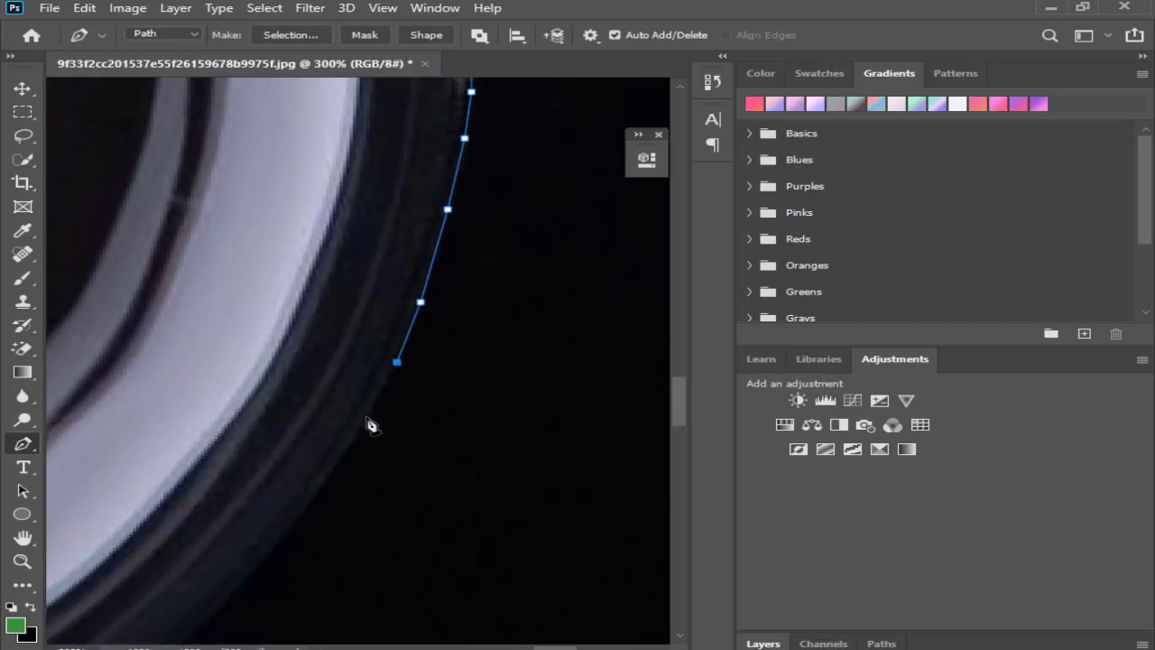
click(367, 417)
click(315, 490)
mouse_move(207, 544)
mouse_down()
mouse_move(361, 322)
mouse_move(412, 279)
mouse_up()
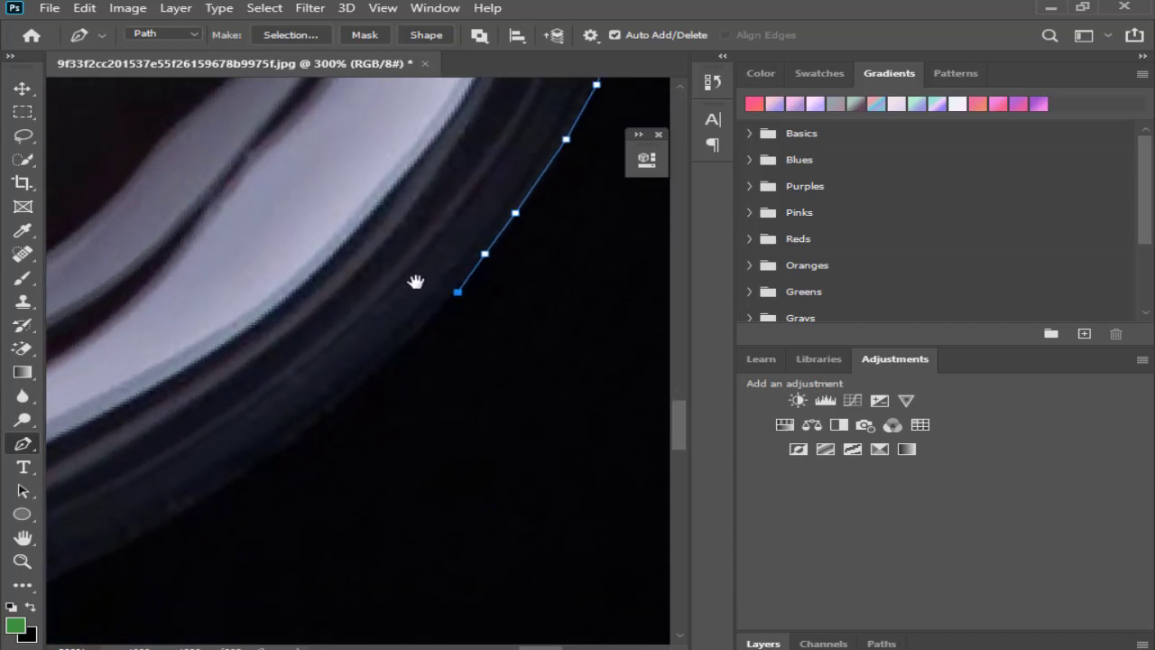
click(384, 366)
click(302, 432)
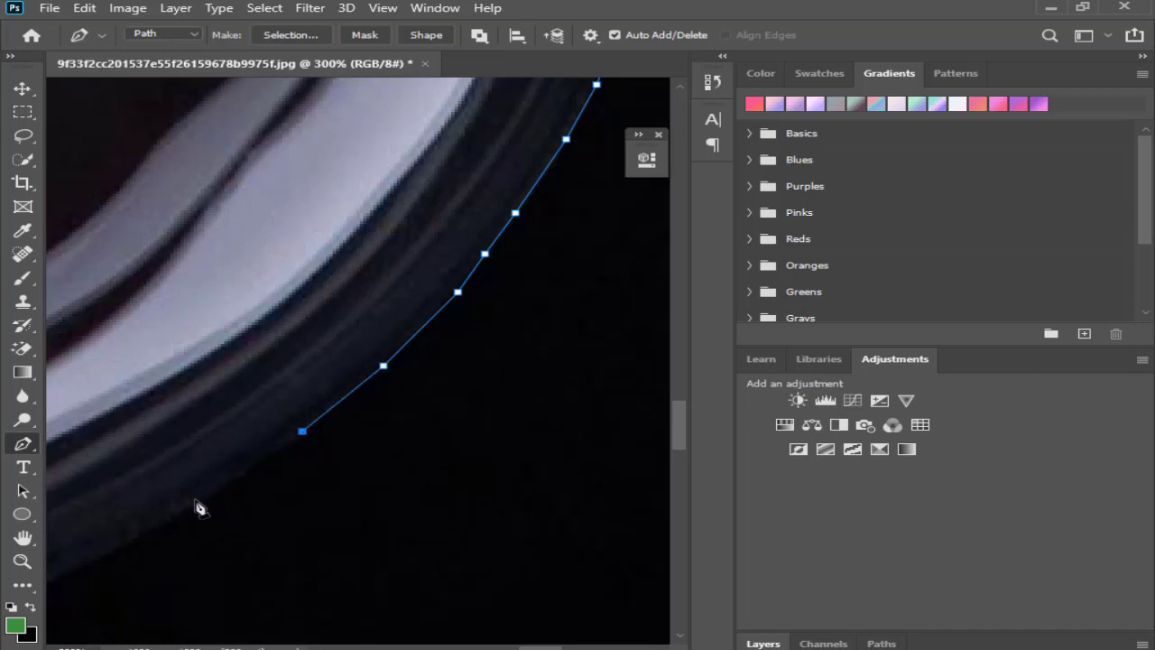
Add anchors along the bulb's lower curving edge.
click(190, 502)
drag(186, 443, 325, 286)
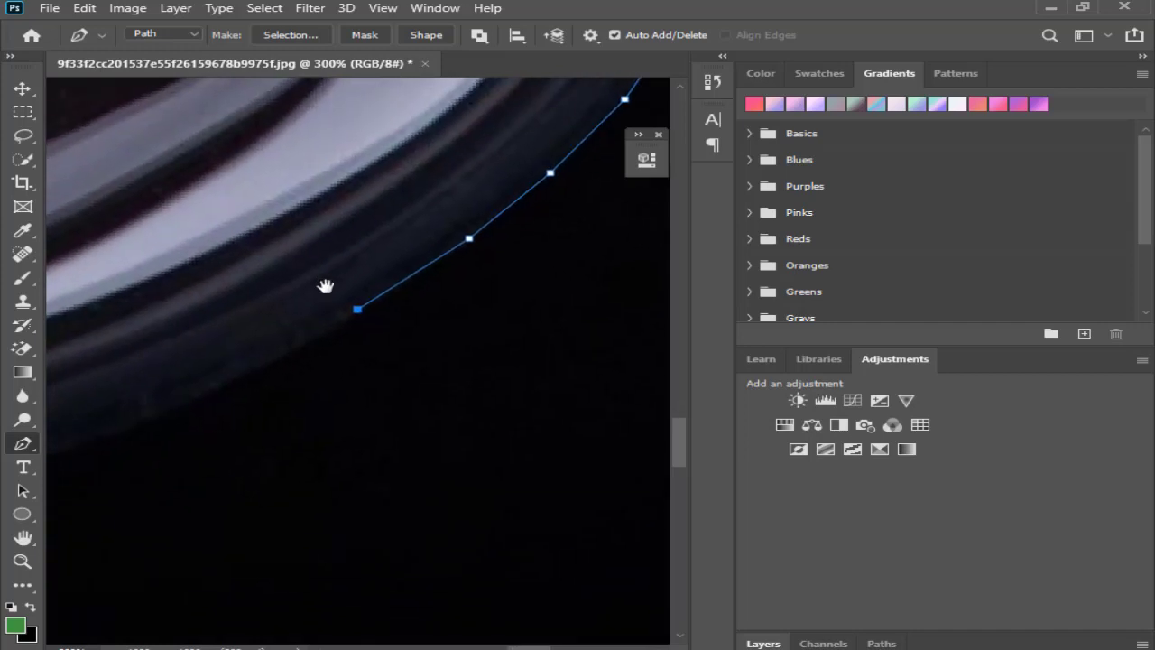
click(222, 368)
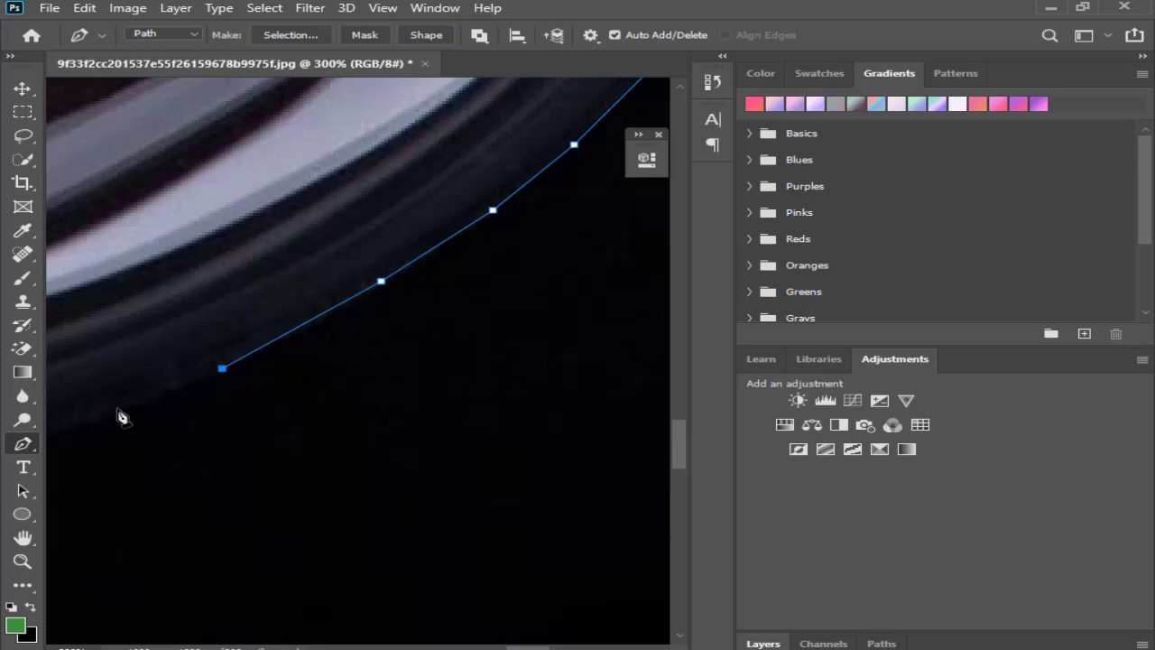
click(110, 415)
drag(116, 383, 394, 282)
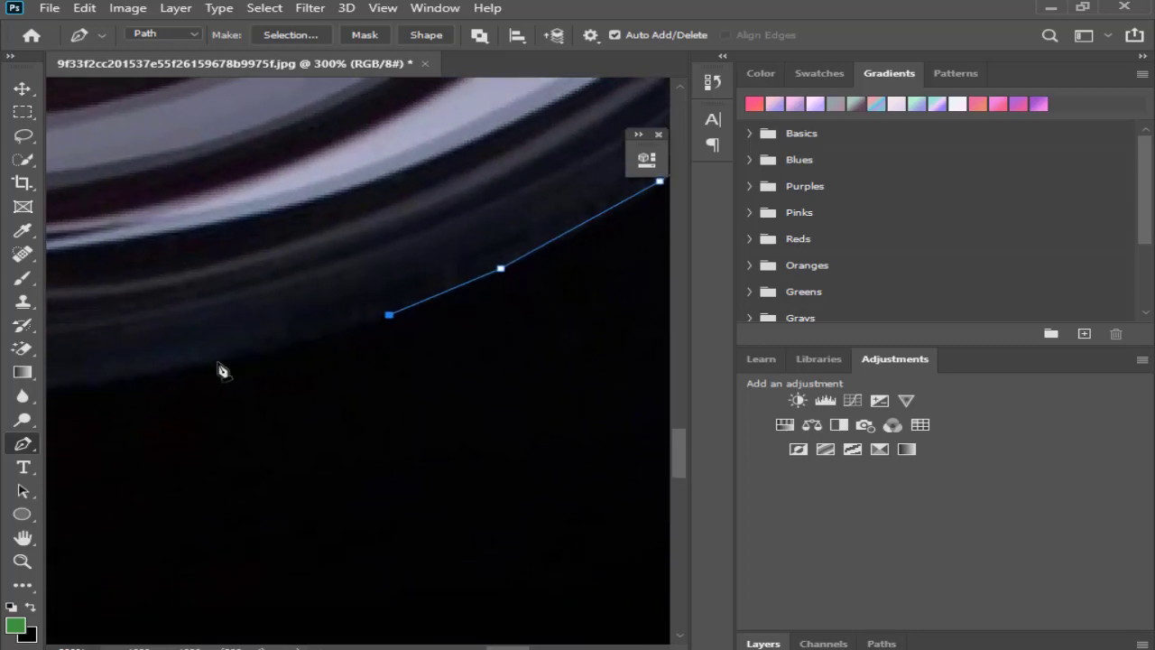
click(212, 364)
Trace the lower edge leftward with a run of seven anchors.
drag(264, 323, 521, 240)
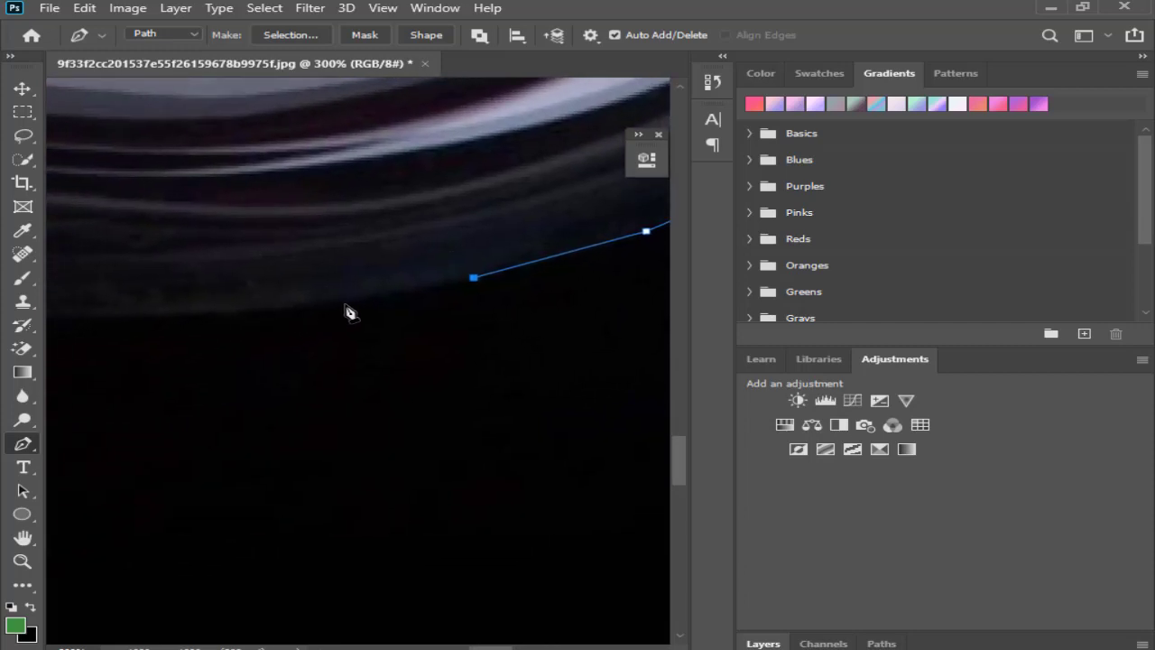
click(345, 304)
click(254, 309)
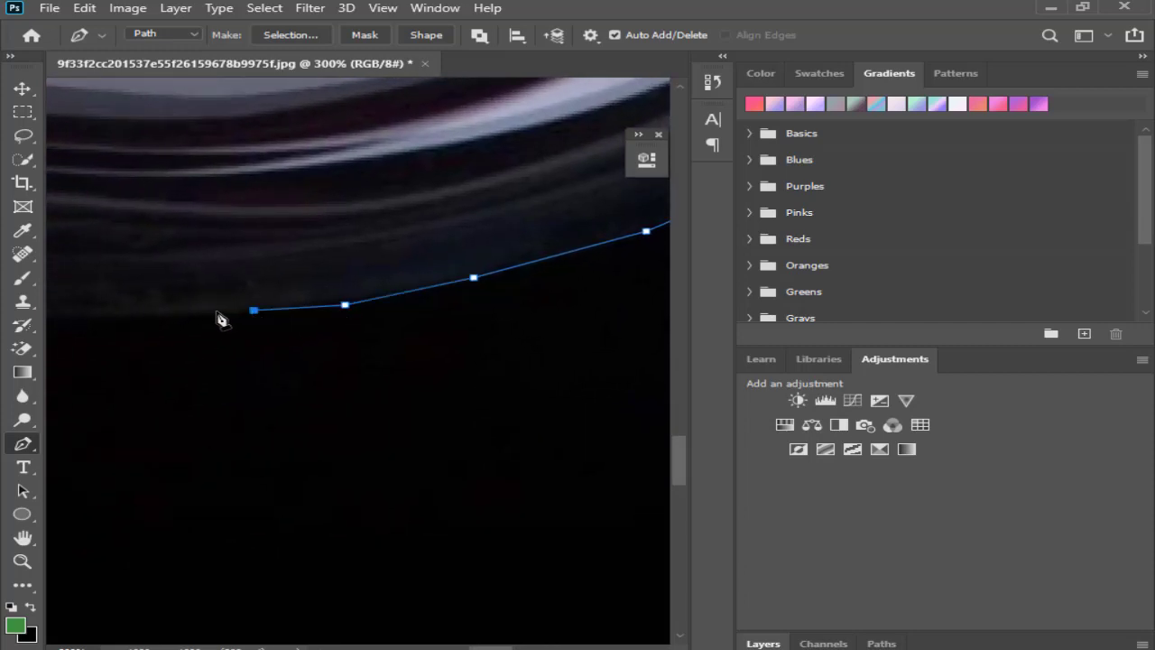
click(142, 313)
drag(163, 276, 445, 232)
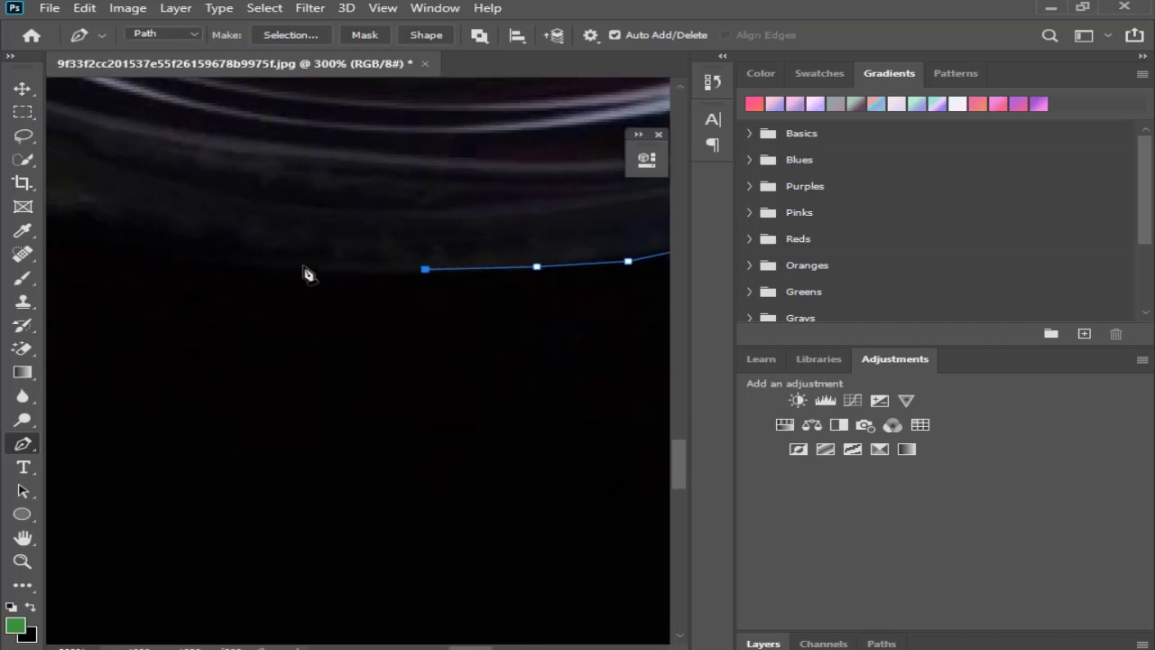
click(293, 267)
click(206, 245)
click(137, 228)
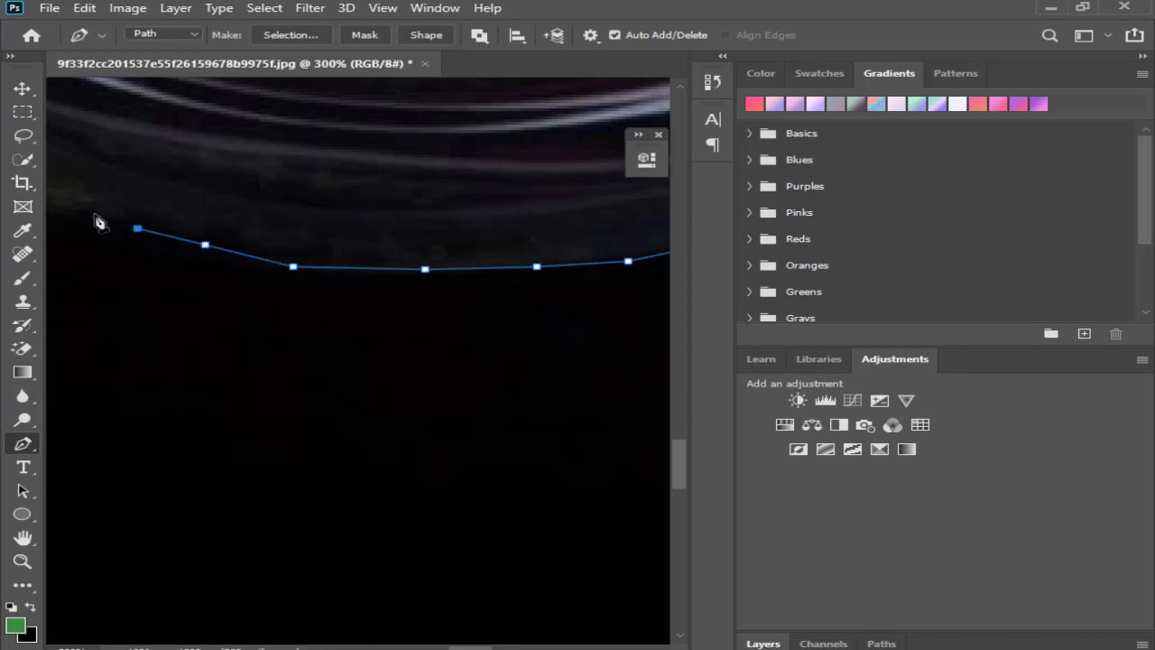
click(62, 205)
Undo a misplaced anchor and re-place it, extending the path further left.
drag(202, 201, 547, 268)
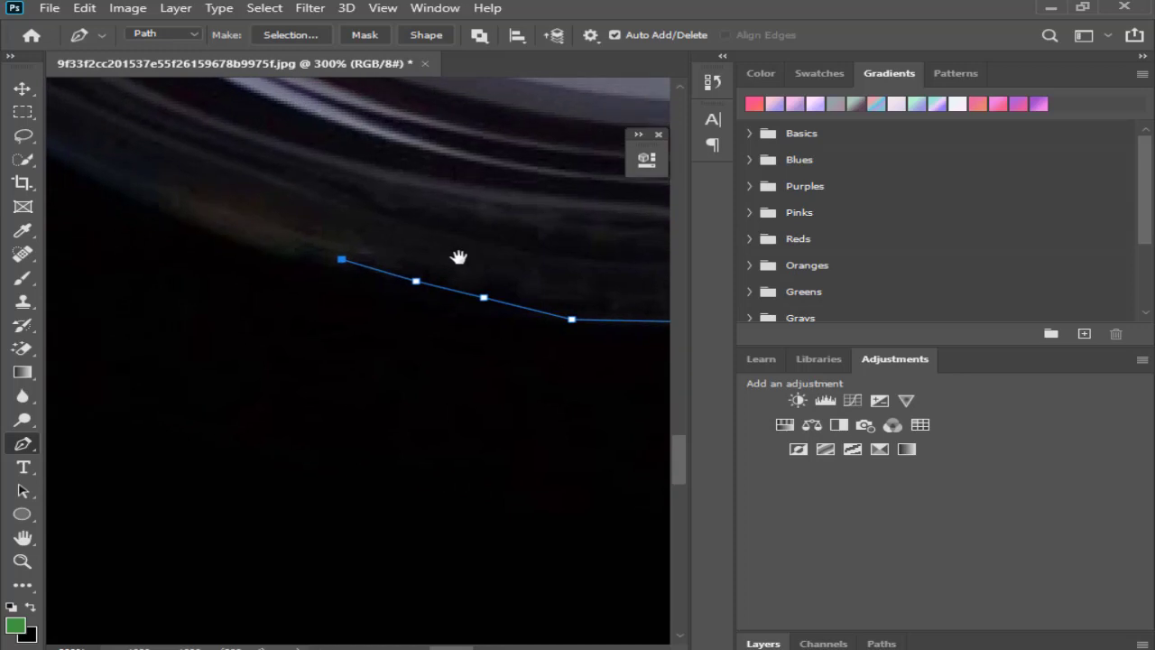
click(259, 232)
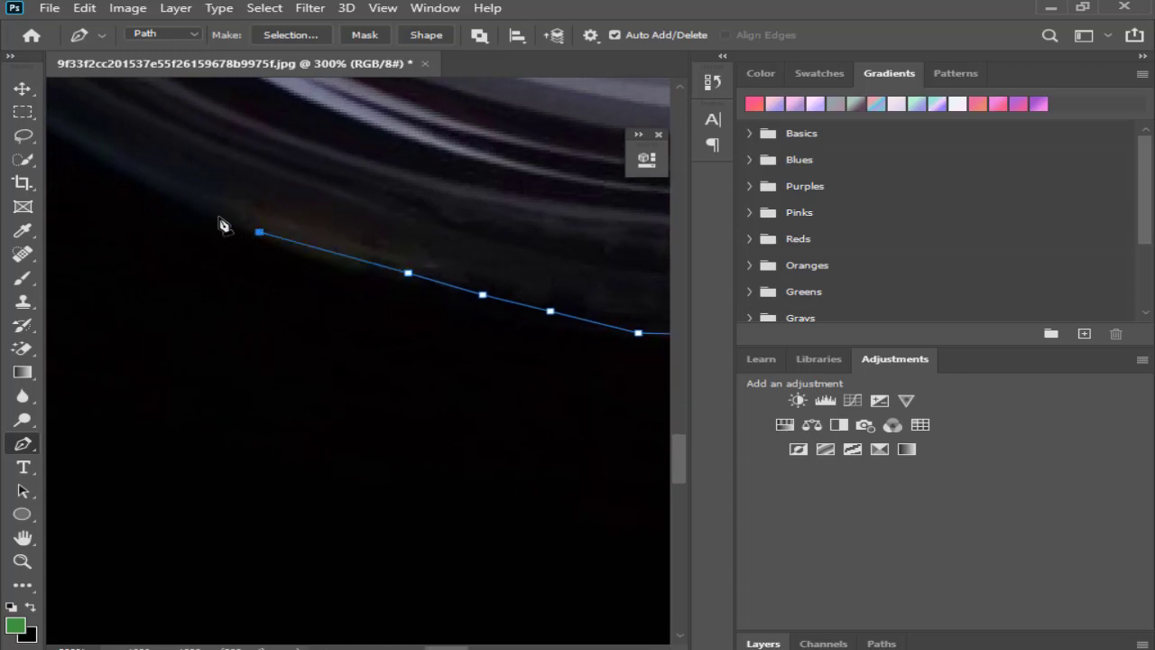
click(143, 174)
key(ctrl+z)
click(144, 180)
click(110, 162)
Carry the path up-left along the bulb edge with six anchors.
drag(94, 149, 559, 485)
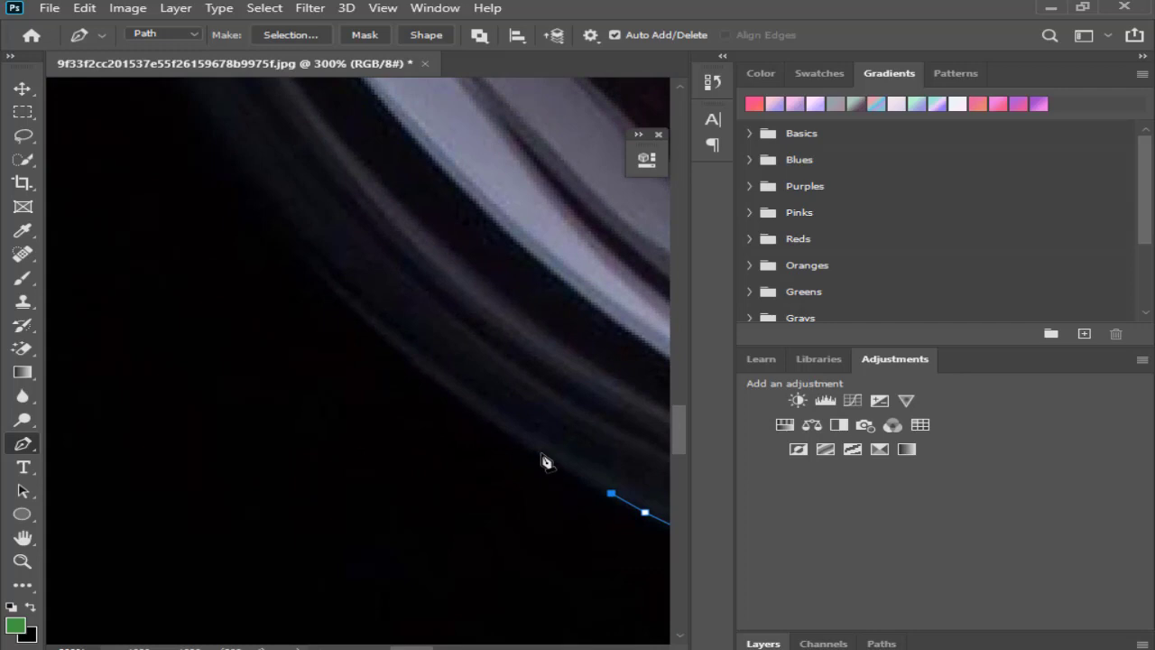
click(540, 452)
click(439, 380)
click(374, 320)
click(334, 268)
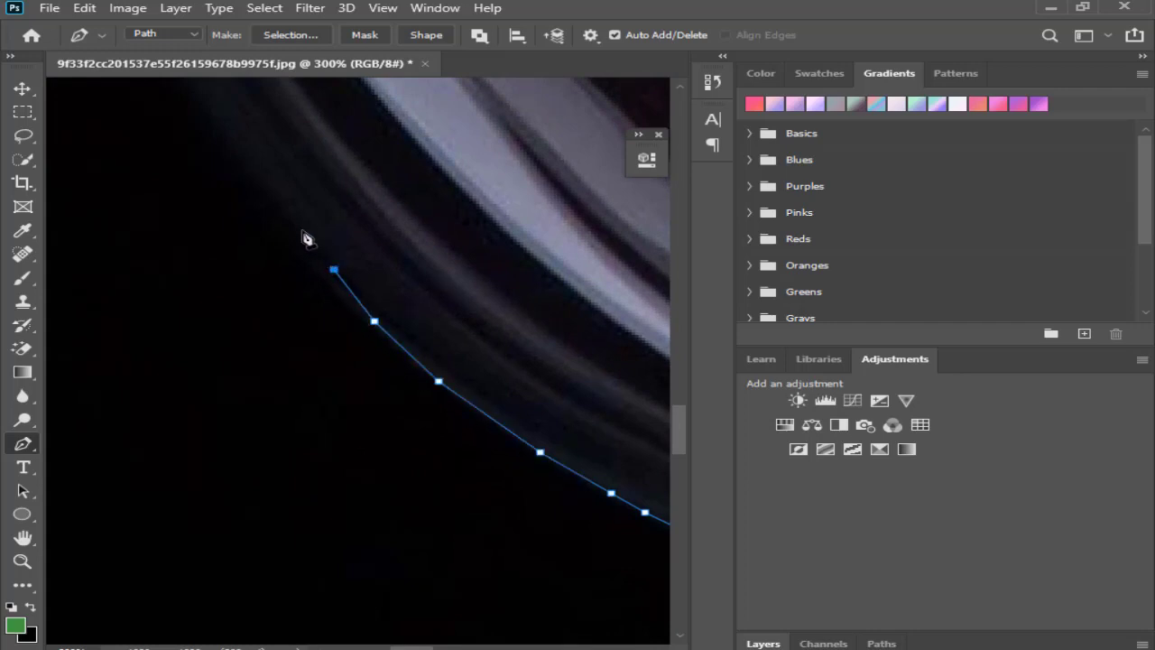
drag(306, 239, 379, 389)
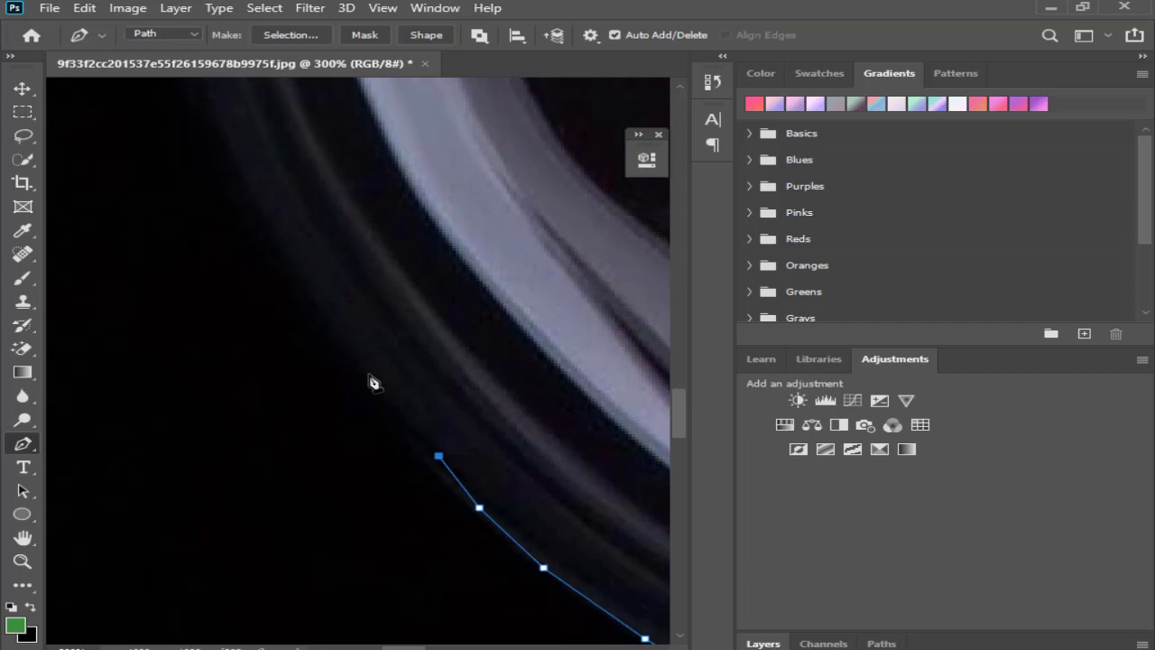
click(307, 285)
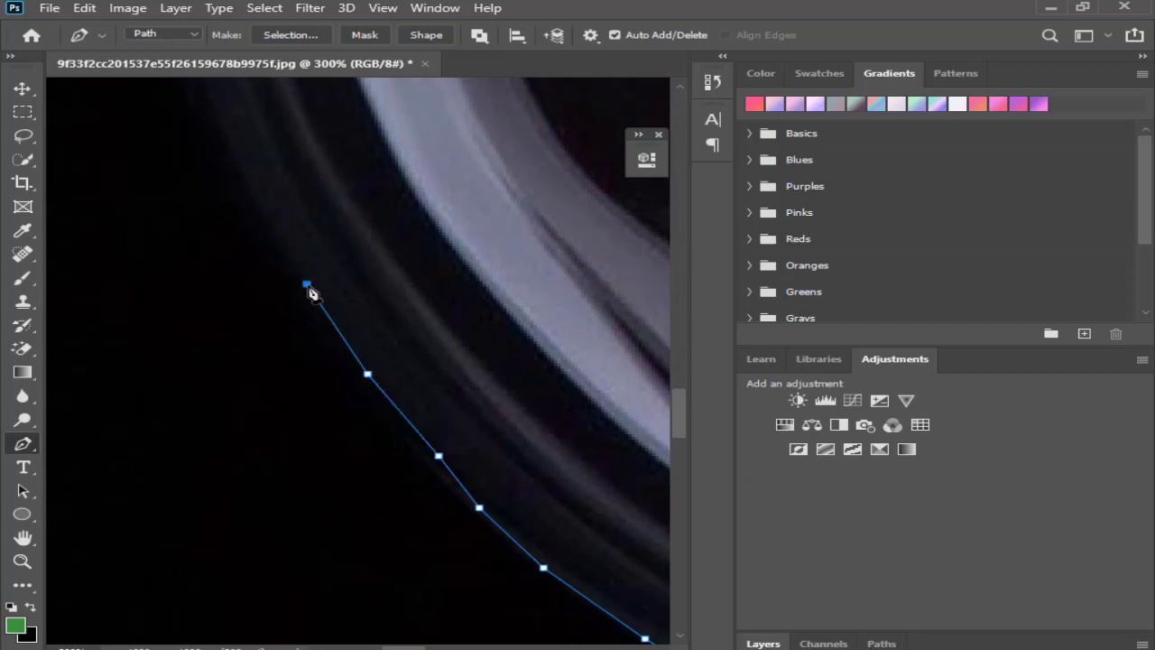
click(263, 211)
Continue anchors up the curved edge and along the dark rim.
drag(233, 210, 394, 461)
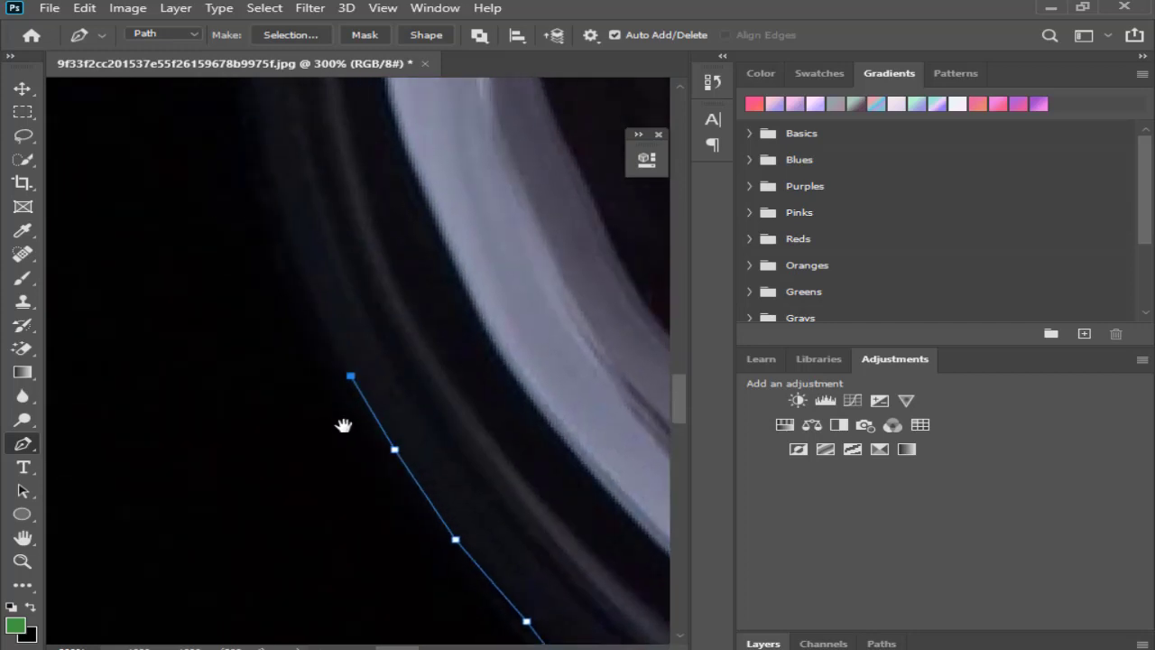
click(384, 411)
click(350, 321)
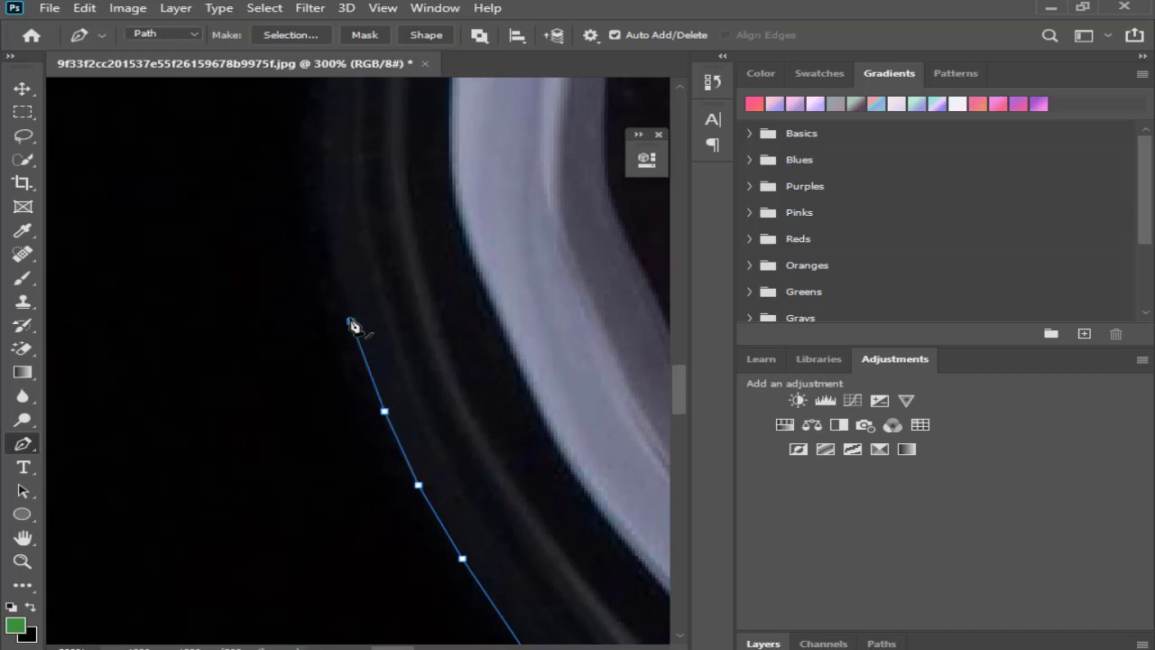
click(333, 269)
click(329, 226)
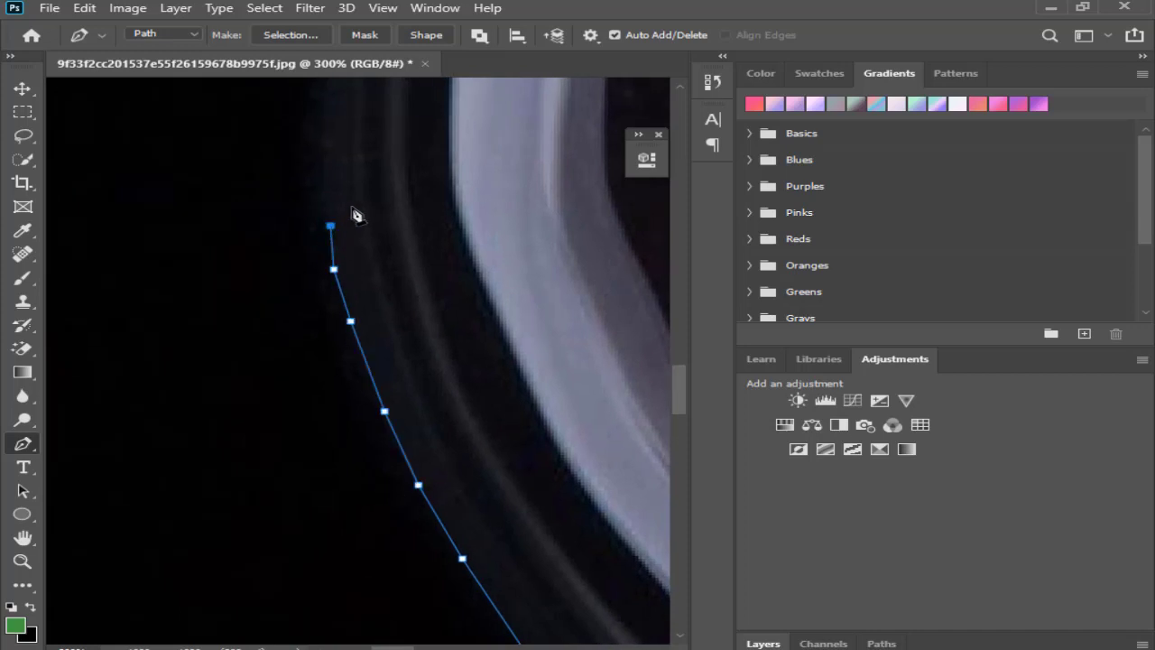
mouse_move(362, 225)
mouse_down()
mouse_move(405, 371)
mouse_move(460, 491)
mouse_up()
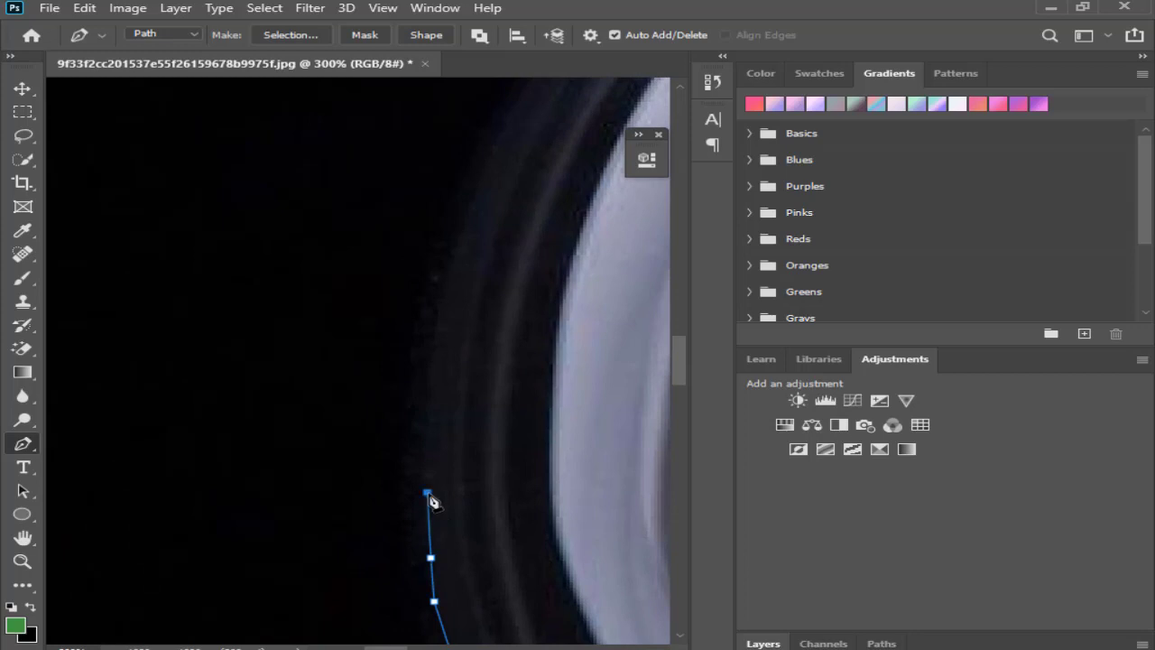
click(427, 441)
click(424, 402)
click(437, 346)
Remove stray top anchors and redo them closer to the rim, tracing upward.
key(ctrl+z)
key(ctrl+z)
click(427, 407)
drag(431, 377, 429, 370)
key(ctrl+z)
click(430, 378)
click(438, 348)
click(437, 318)
click(451, 277)
click(464, 243)
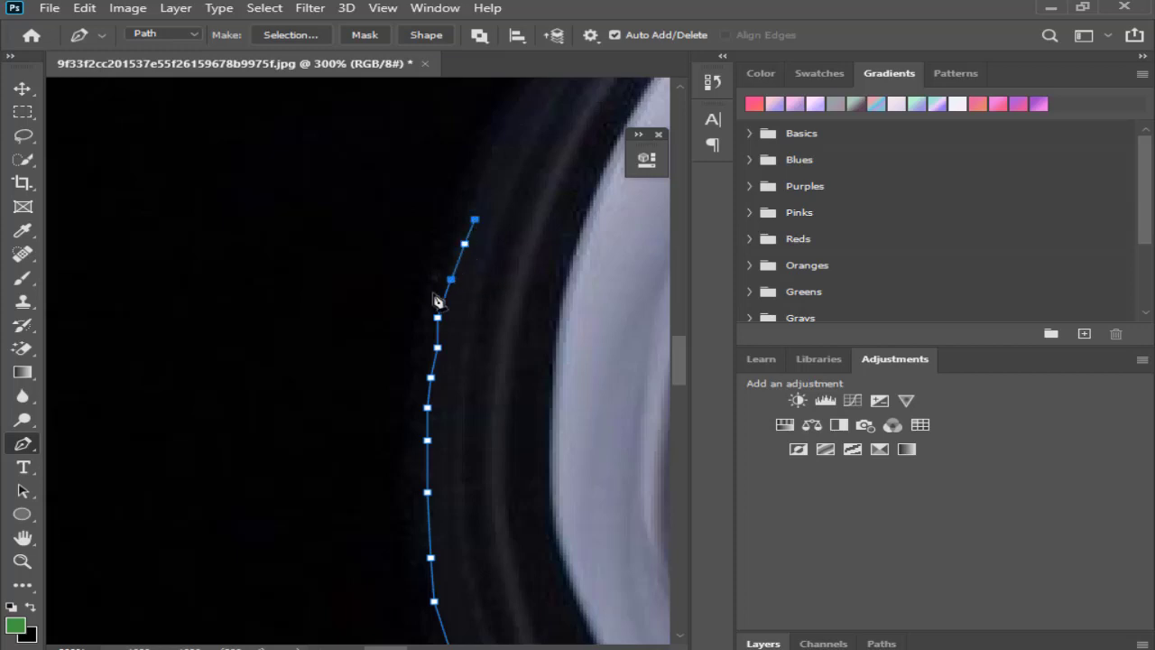
Add four anchors up and right along the rim.
drag(412, 302, 353, 534)
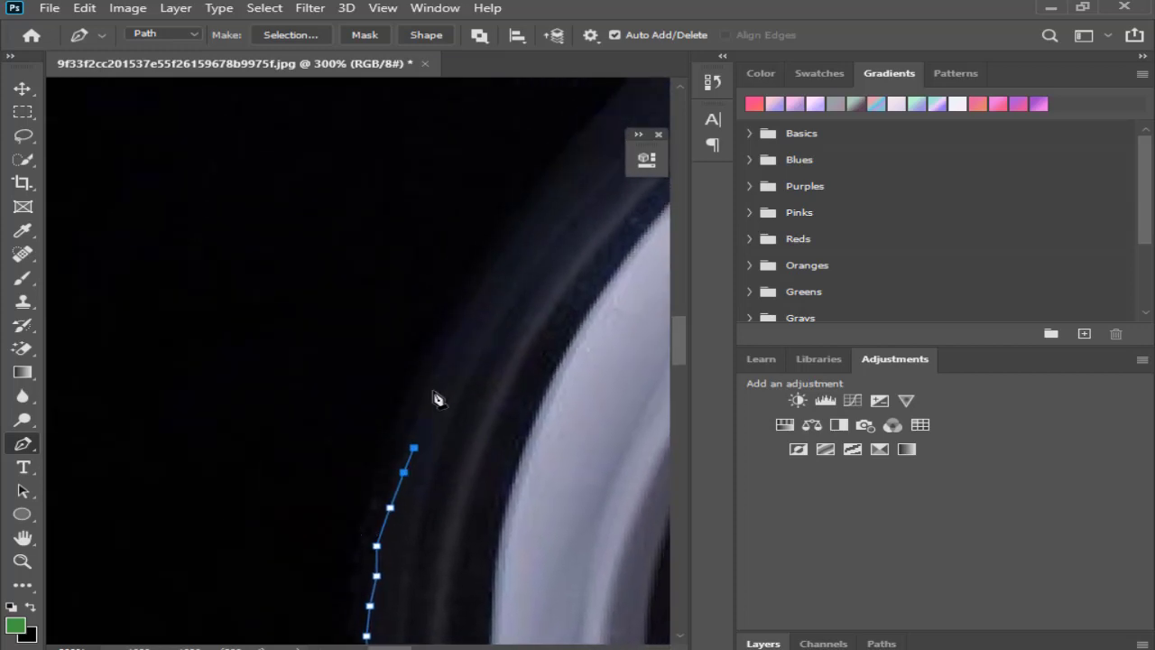
click(430, 379)
click(464, 325)
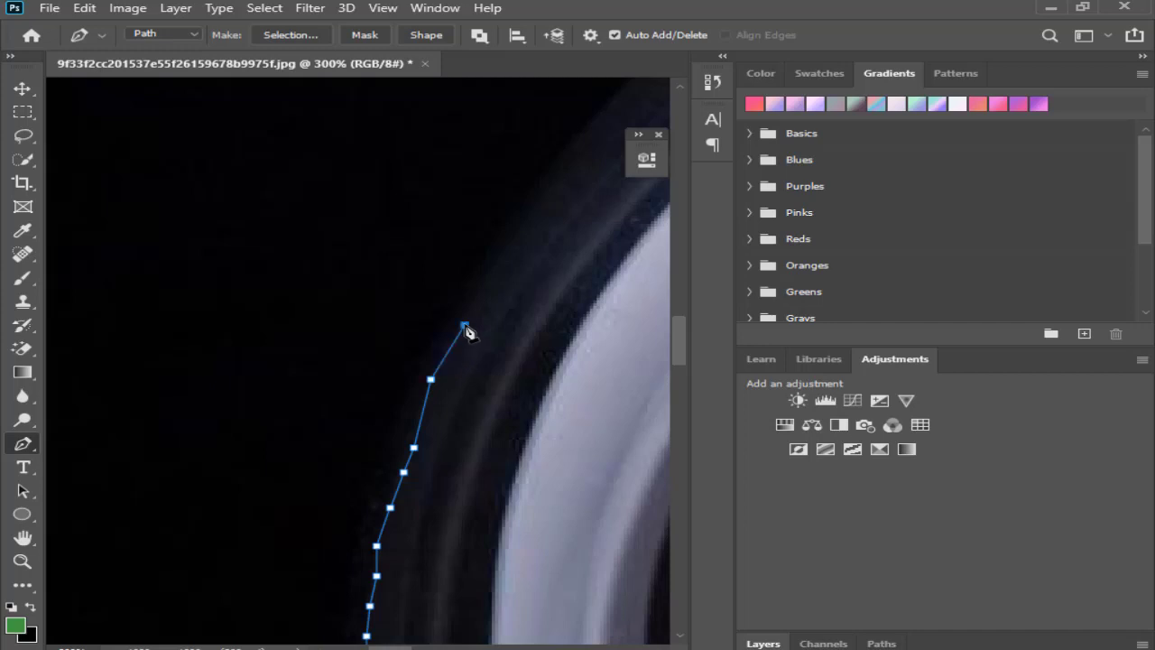
click(488, 285)
click(515, 250)
mouse_move(526, 279)
mouse_down()
mouse_move(403, 481)
mouse_move(535, 111)
mouse_up()
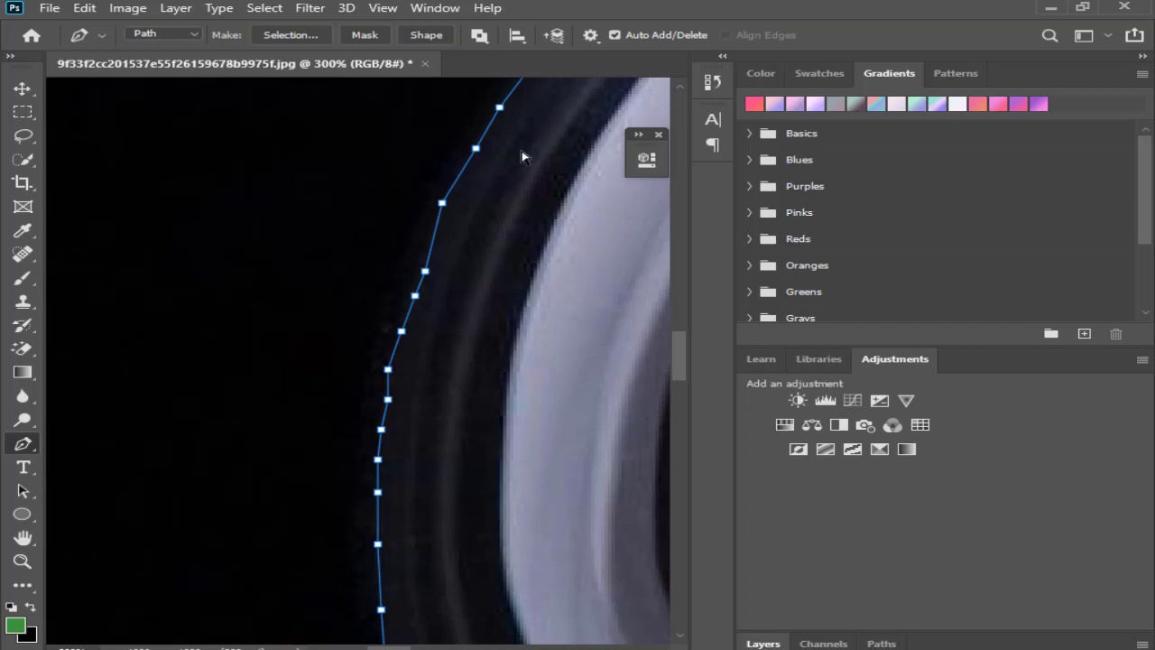
Undo the two stray top anchors and re-trace the rim upward.
key(ctrl+z)
key(ctrl+z)
key(ctrl+z)
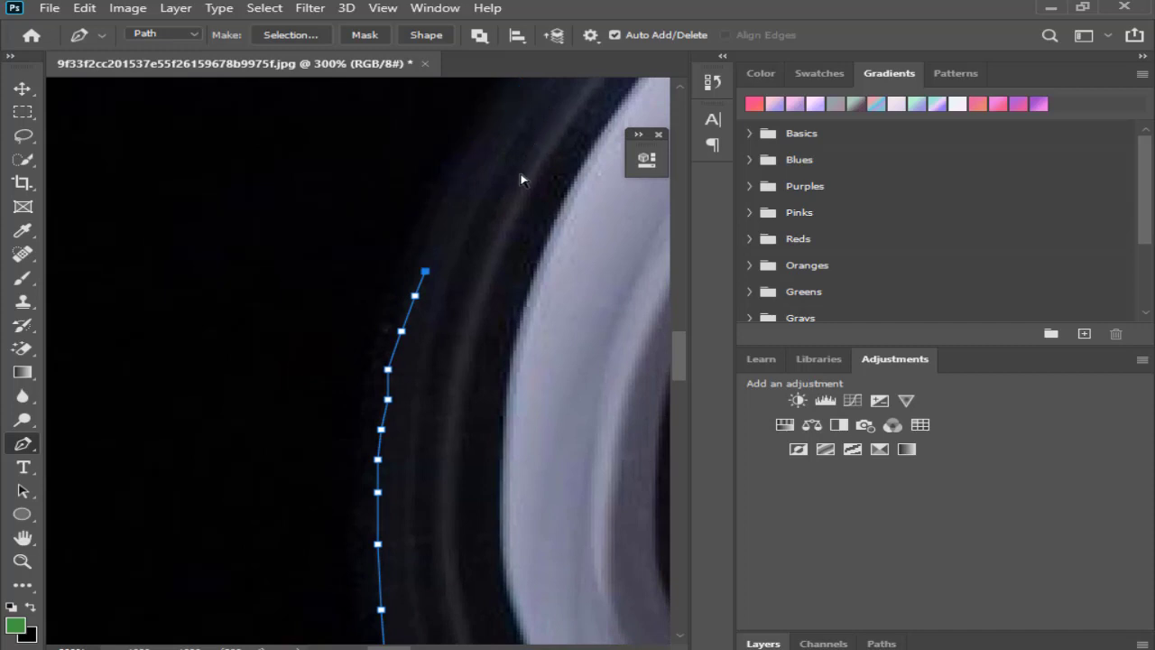
key(ctrl+z)
key(ctrl+z)
click(394, 374)
click(404, 326)
click(421, 280)
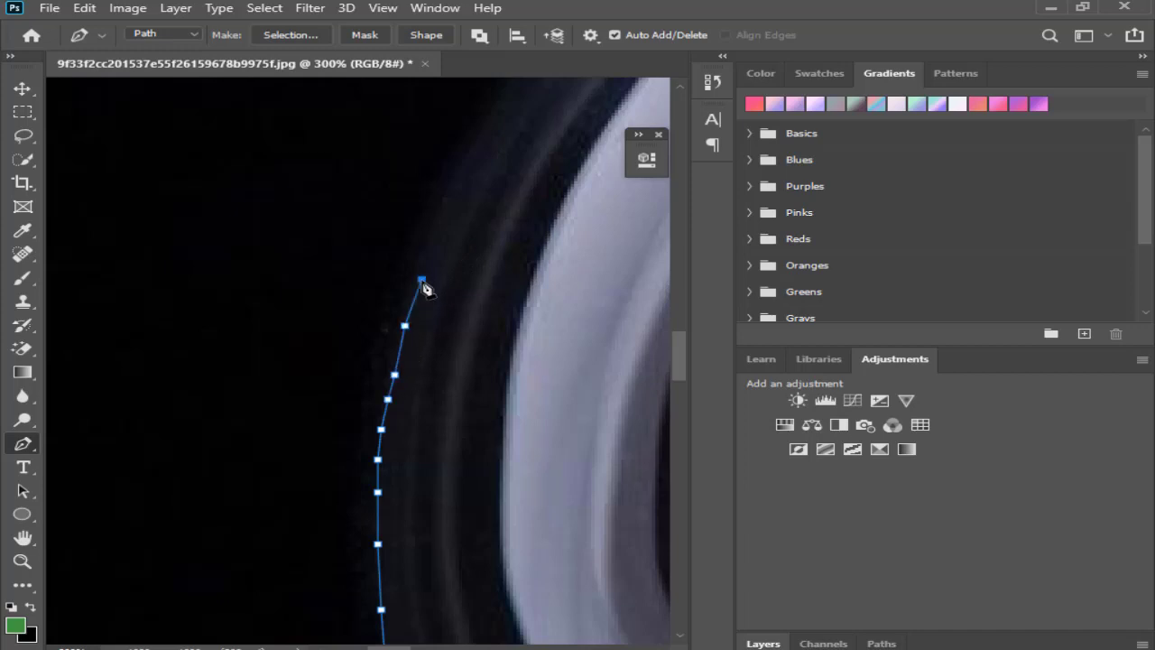
click(456, 199)
click(476, 161)
Add anchors up and right along the rim, then undo the last misplaced ones.
drag(505, 142, 449, 341)
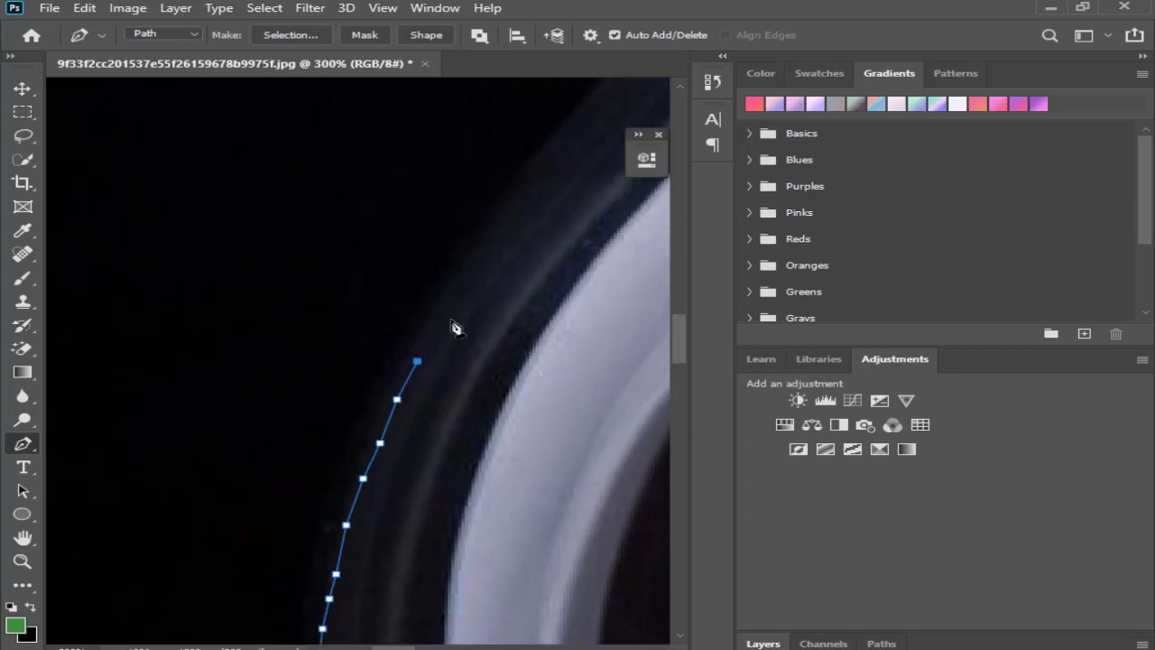
click(468, 293)
click(490, 260)
click(522, 222)
click(552, 196)
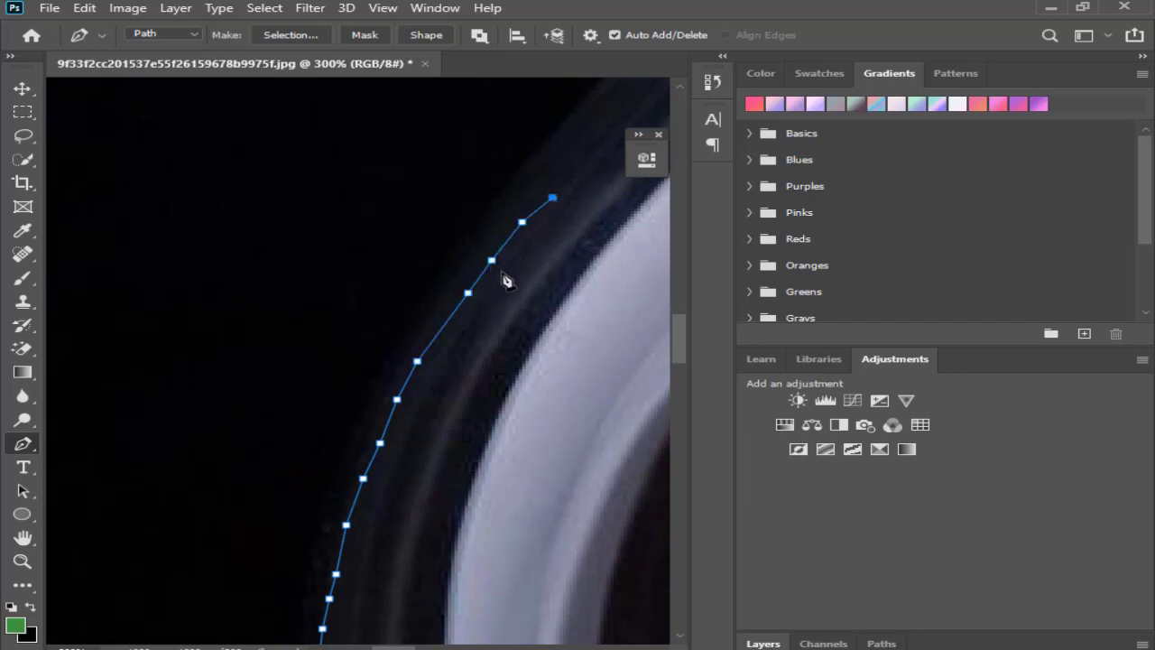
drag(494, 288, 442, 383)
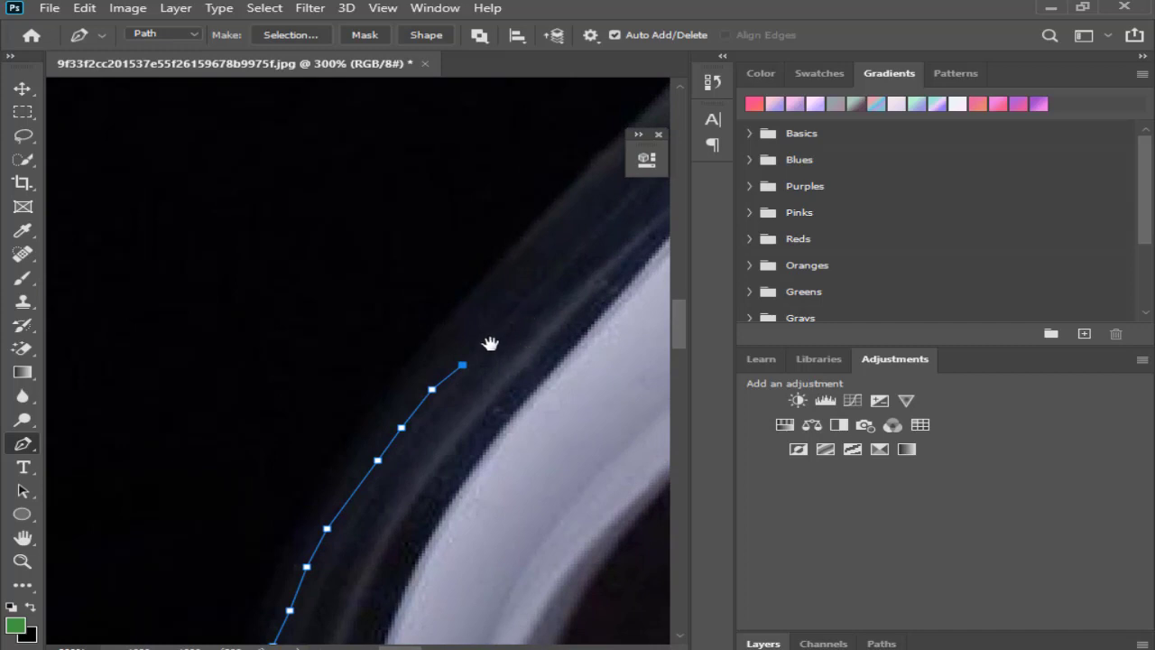
mouse_move(493, 340)
mouse_down()
mouse_move(299, 598)
mouse_move(382, 454)
mouse_move(492, 337)
mouse_up()
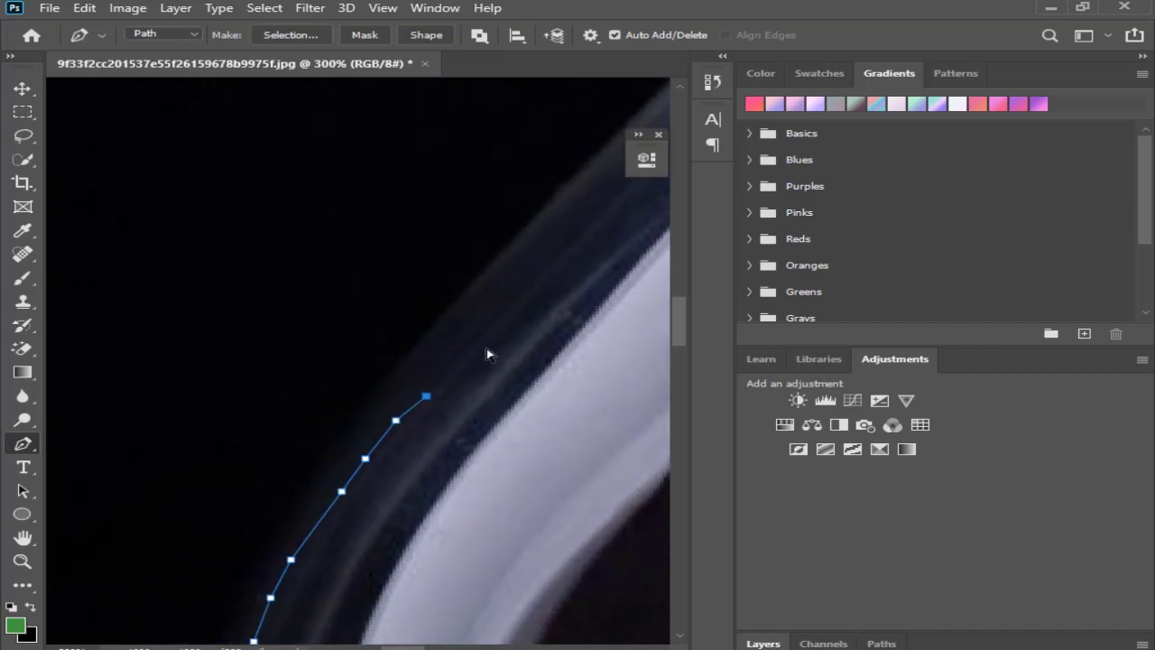
key(ctrl+z)
key(ctrl+z)
key(ctrl+z)
key(ctrl+z)
key(ctrl+z)
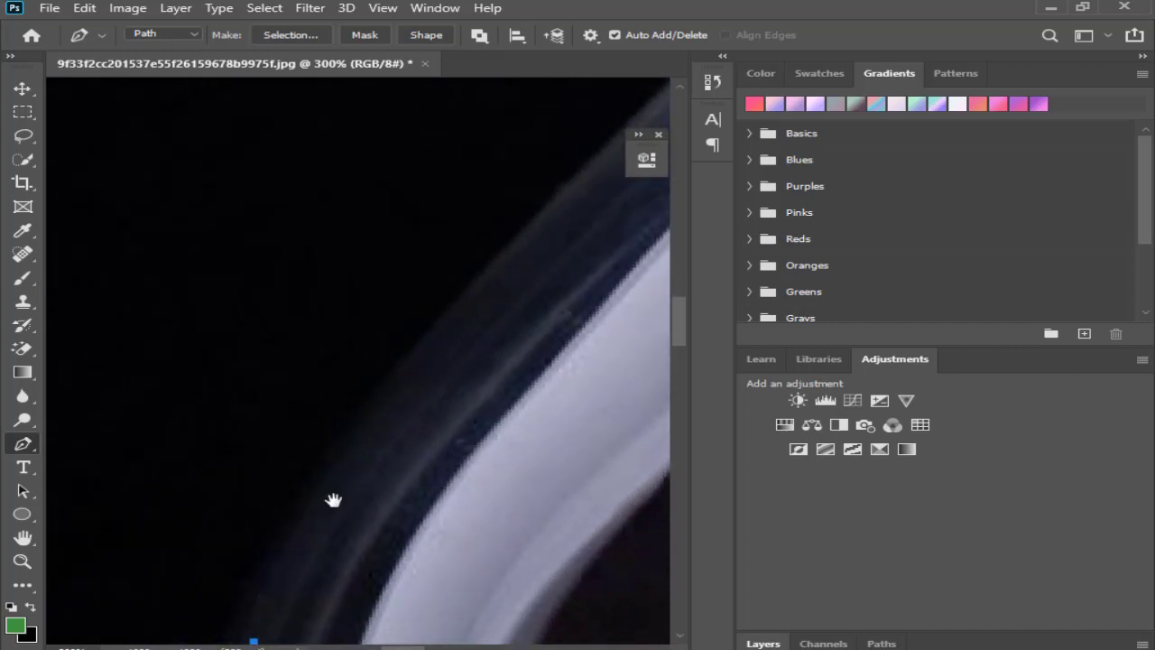
Undo the misplaced top anchor and re-place anchors closer to the glass edge.
drag(335, 496, 545, 234)
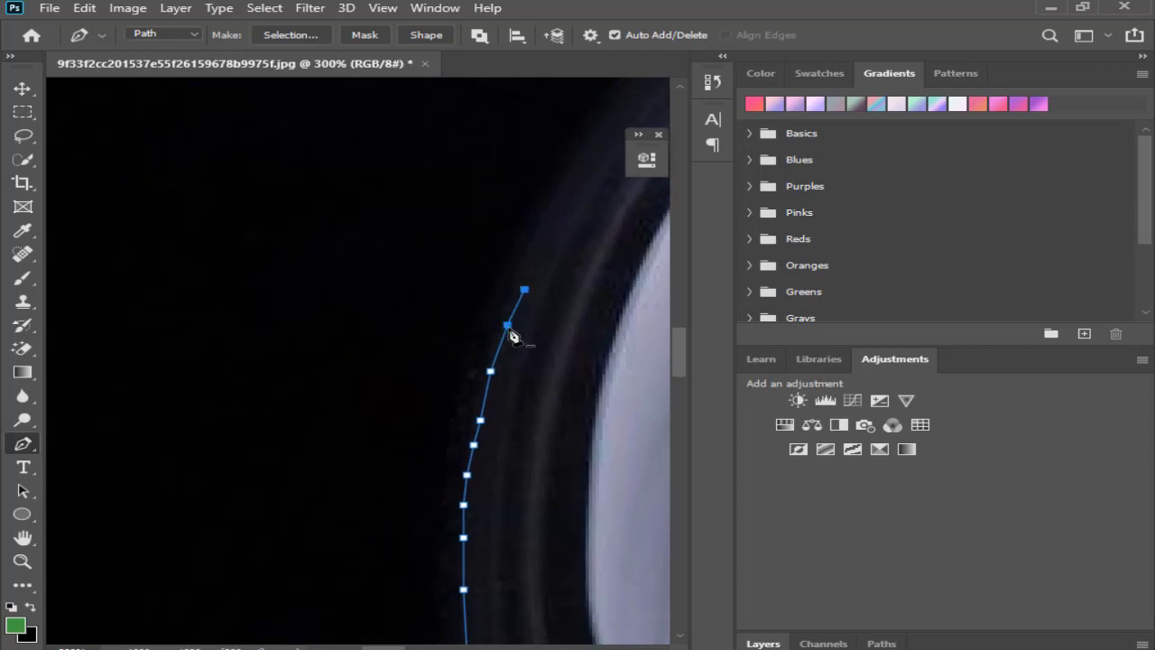
key(ctrl+z)
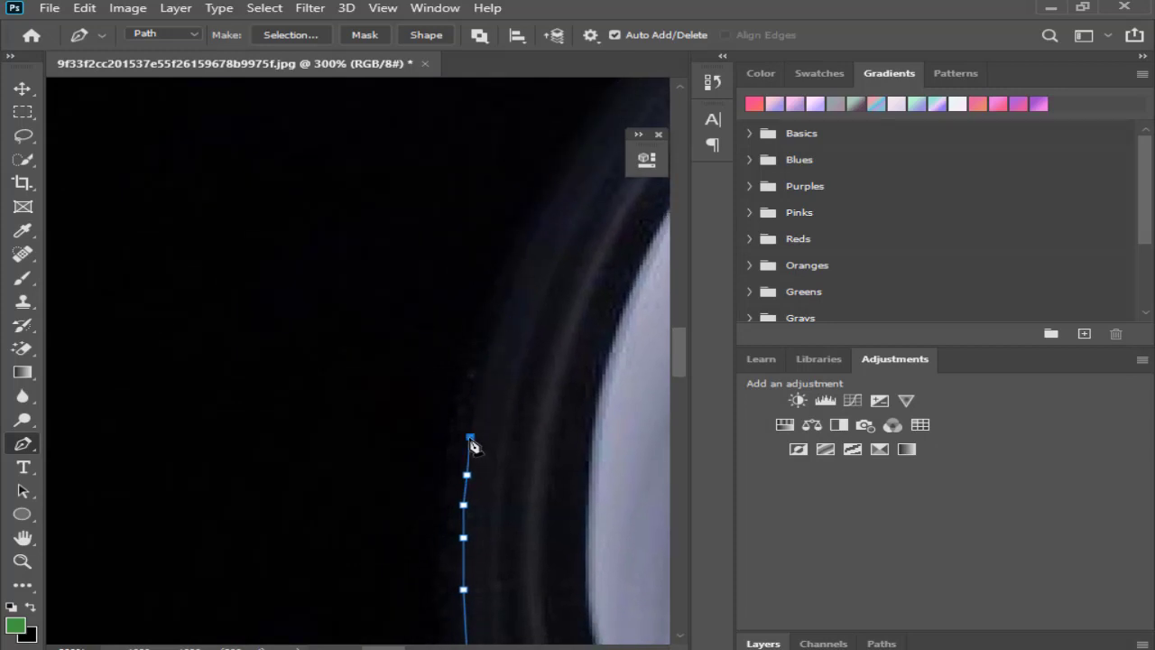
click(473, 407)
click(486, 363)
click(503, 306)
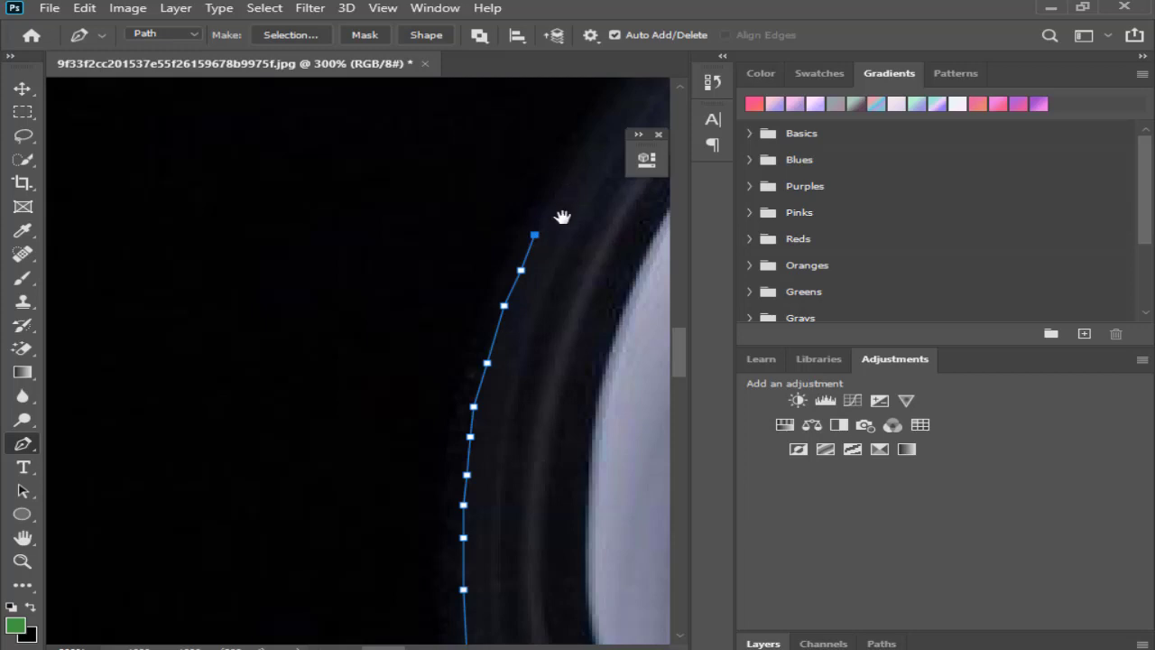
Add anchors up-right along the rim, panning to keep the edge visible.
drag(557, 219, 480, 391)
click(493, 344)
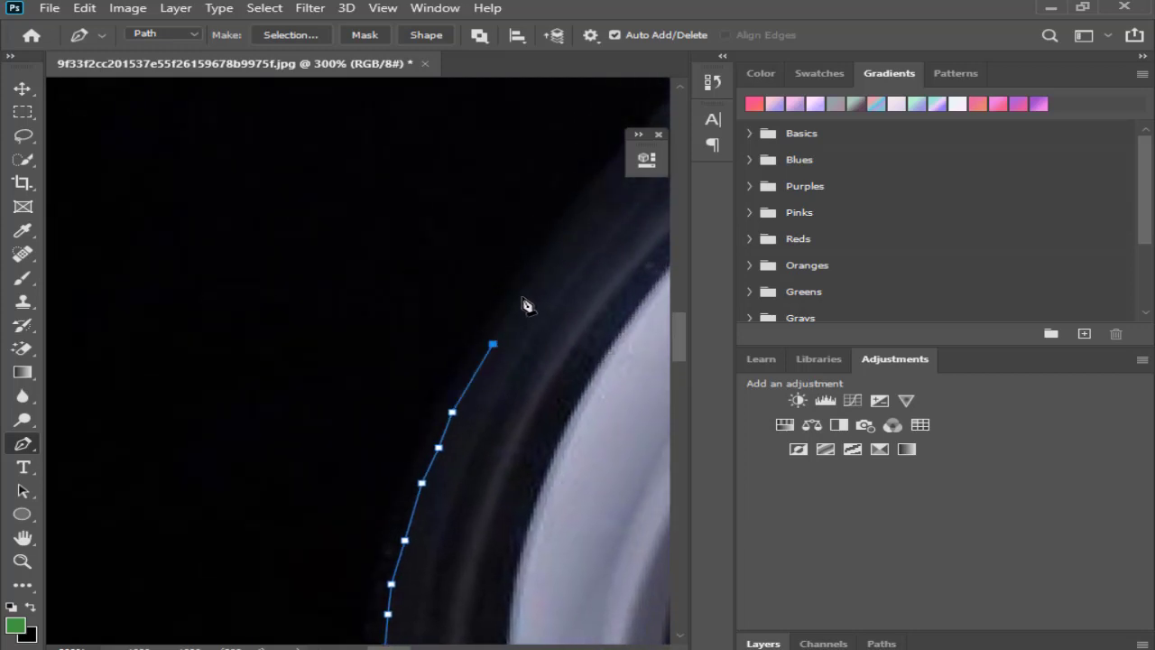
drag(554, 283, 437, 462)
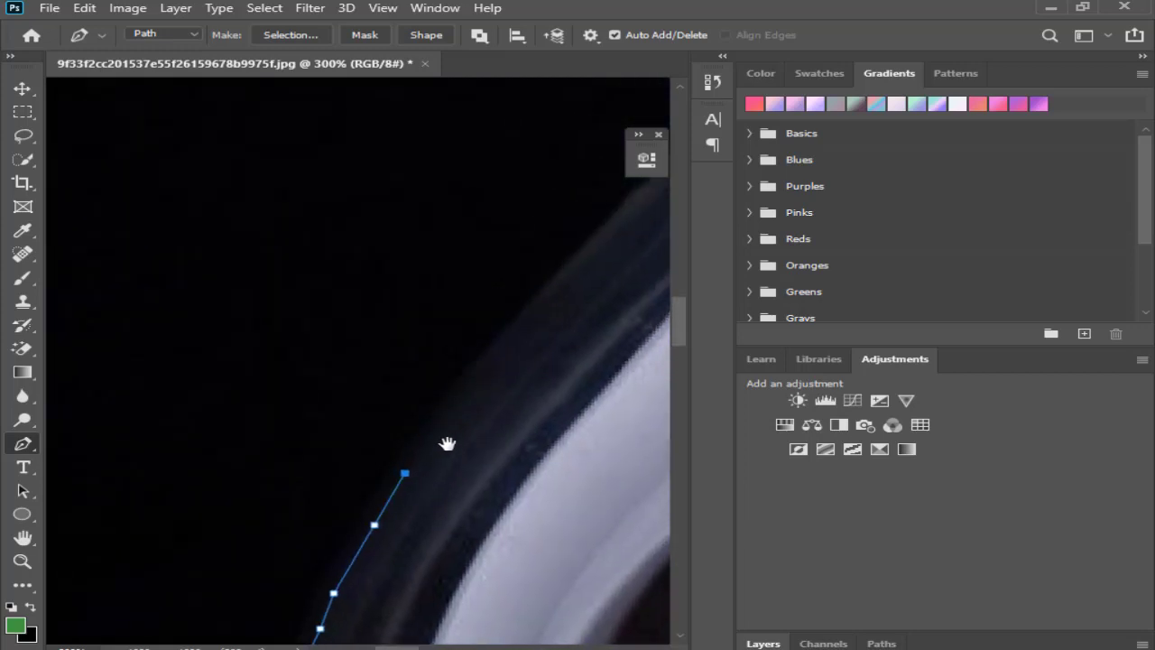
click(449, 391)
click(493, 349)
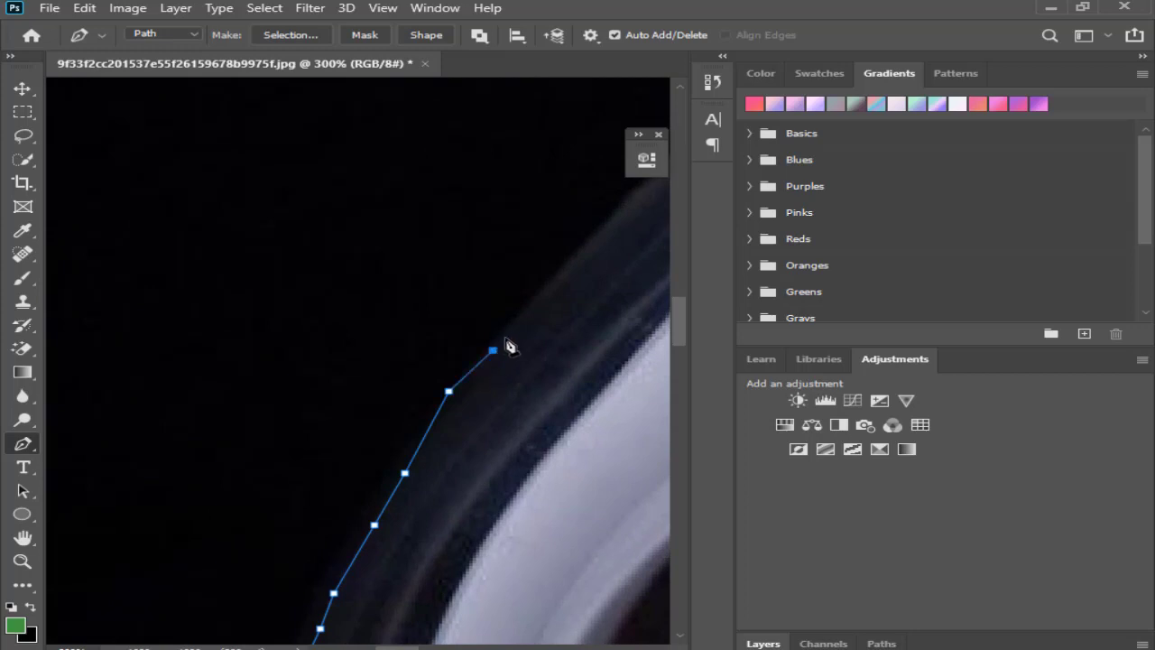
click(516, 317)
click(542, 292)
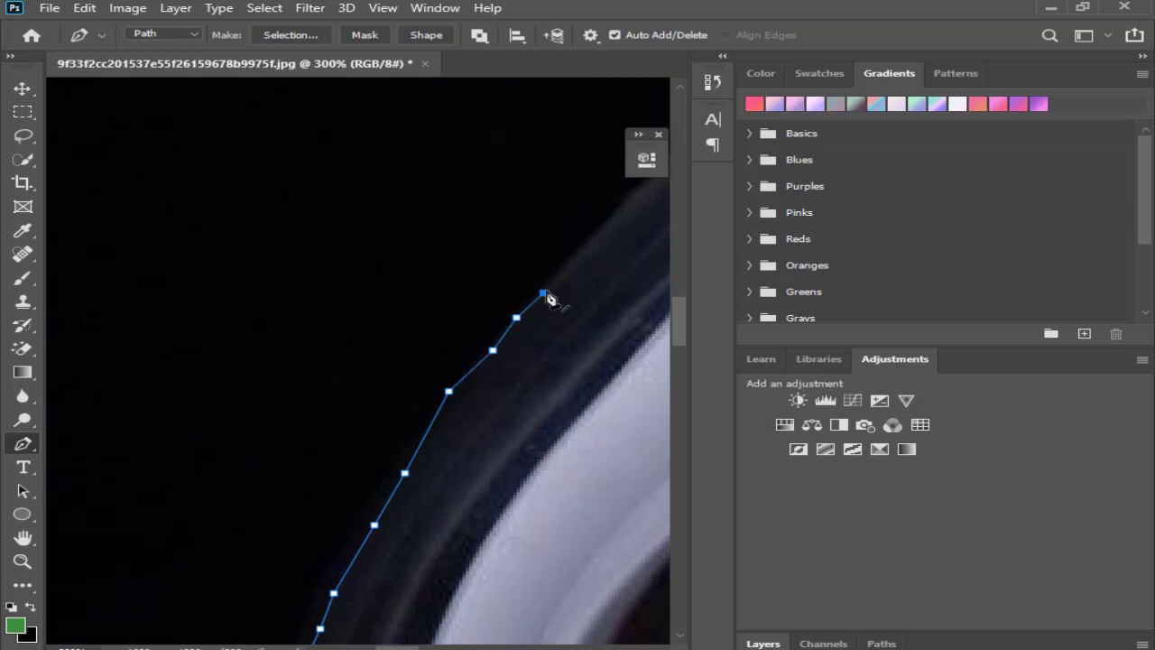
Trace the straighter stretch of glass edge up-right with four anchors.
drag(554, 301, 434, 466)
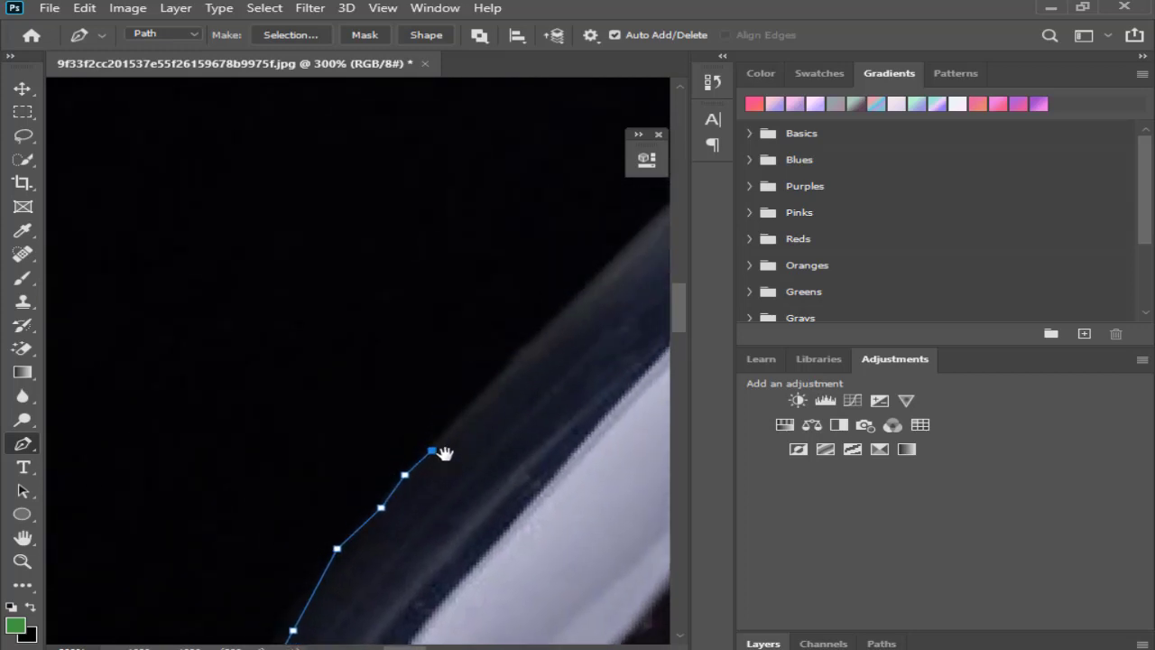
click(468, 410)
click(530, 347)
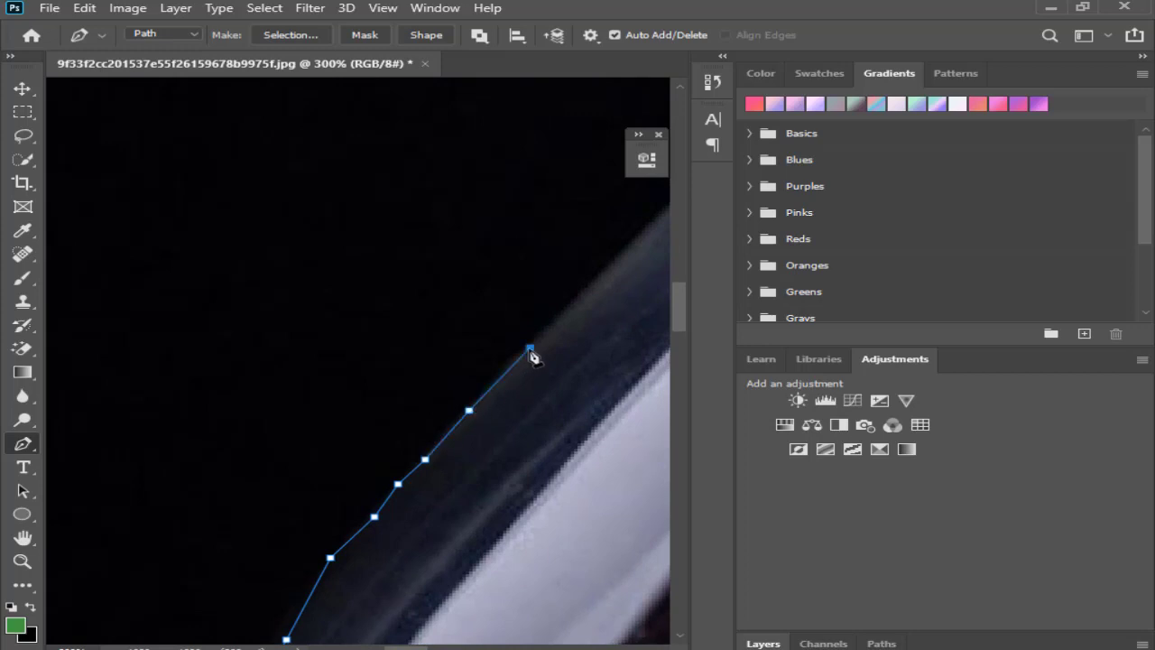
drag(601, 325, 485, 444)
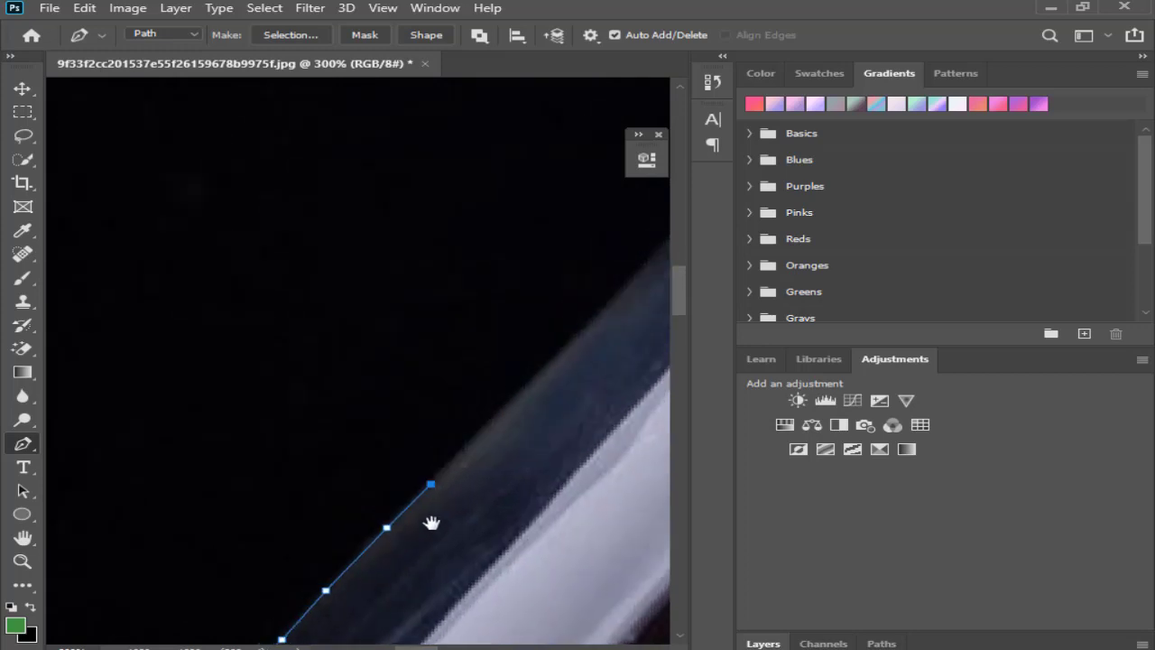
click(485, 428)
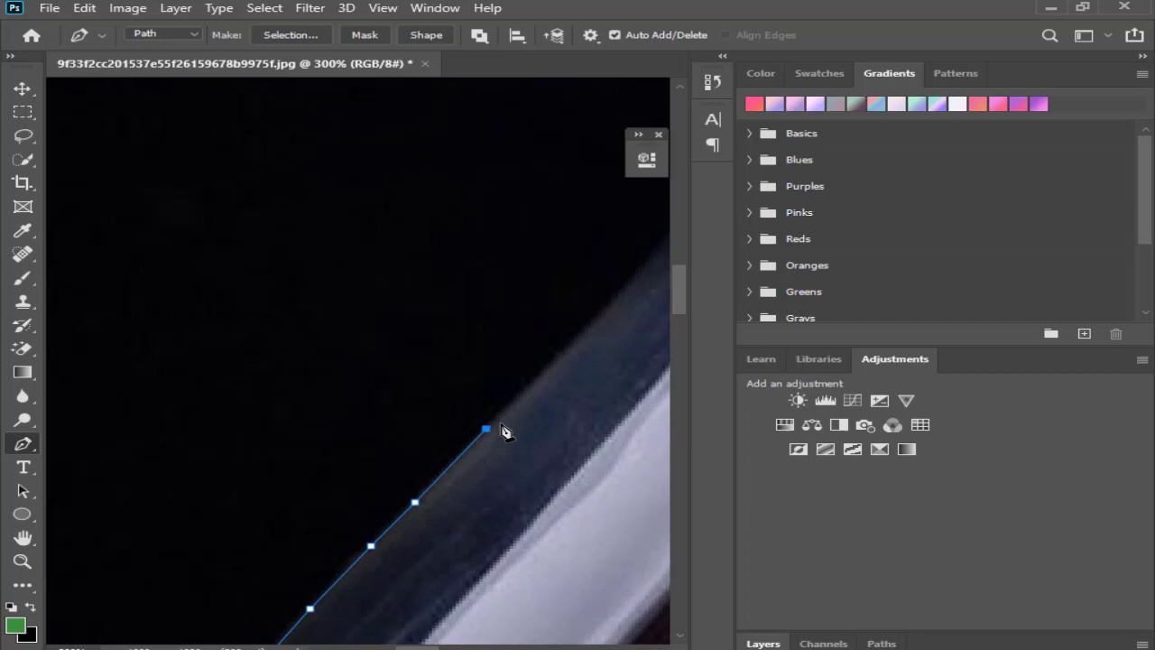
click(534, 387)
Extend the path up the curving rim with six more anchors.
mouse_move(590, 337)
mouse_down()
mouse_move(477, 433)
mouse_move(477, 500)
mouse_up()
click(497, 469)
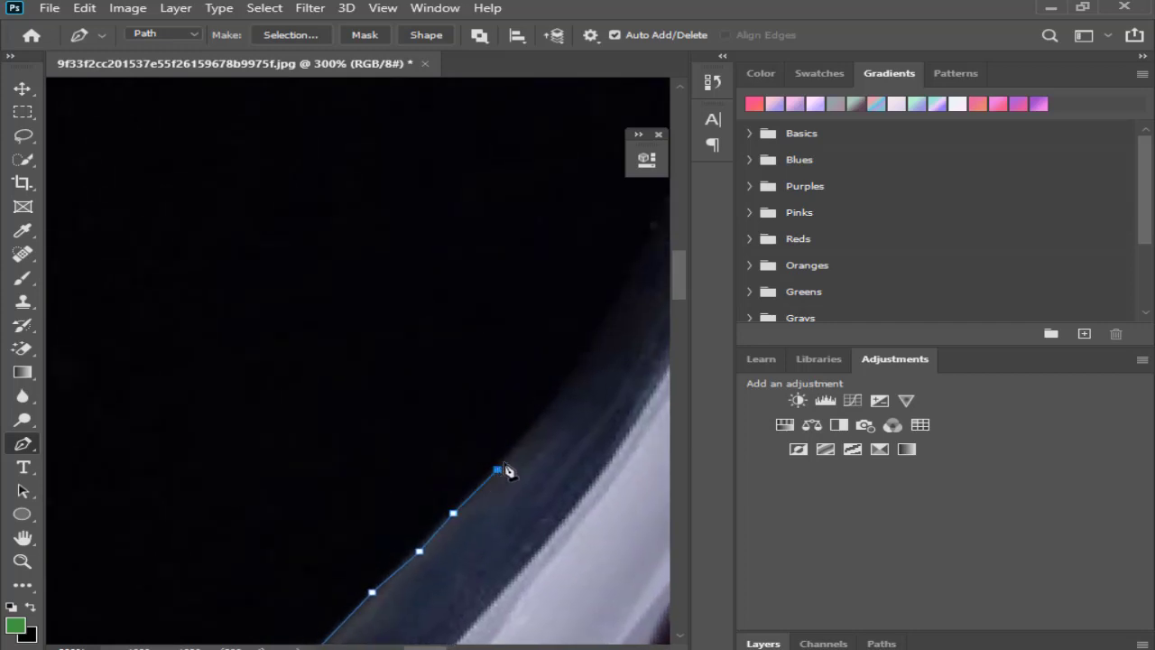
click(528, 442)
click(540, 418)
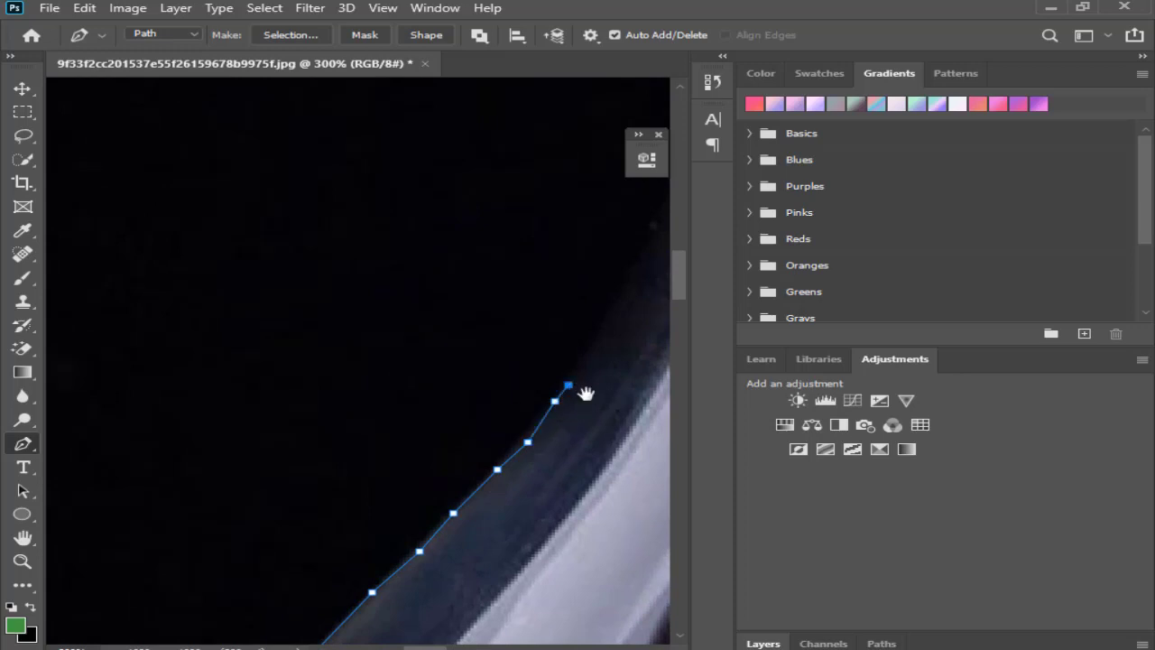
drag(588, 391, 464, 588)
click(490, 512)
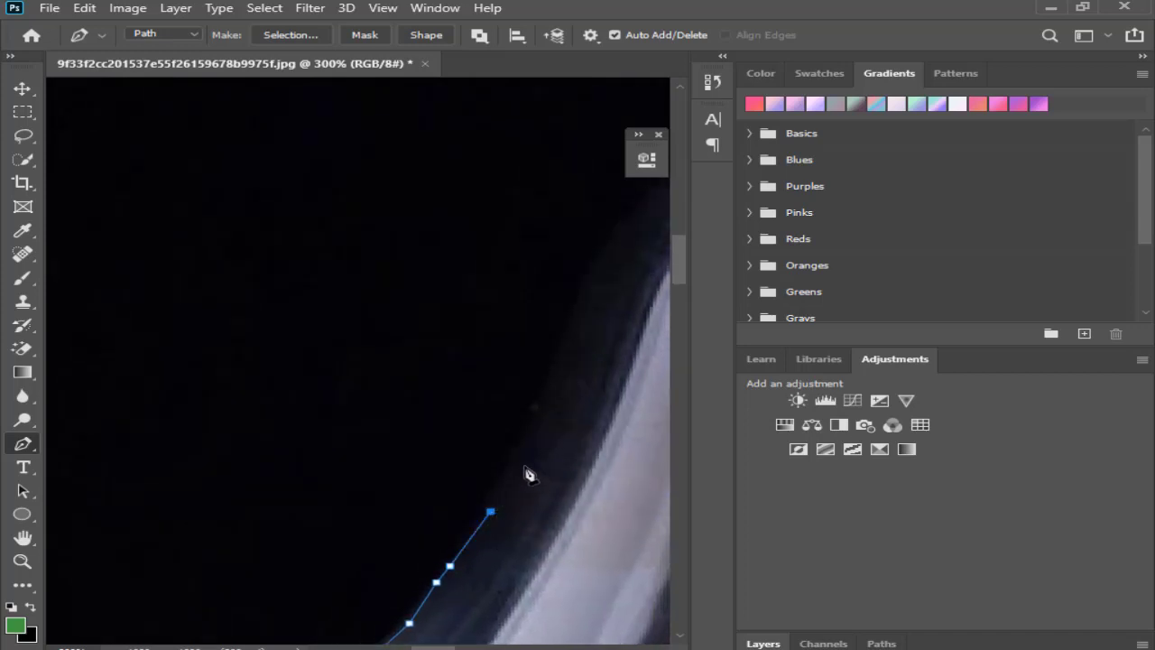
click(517, 460)
click(537, 415)
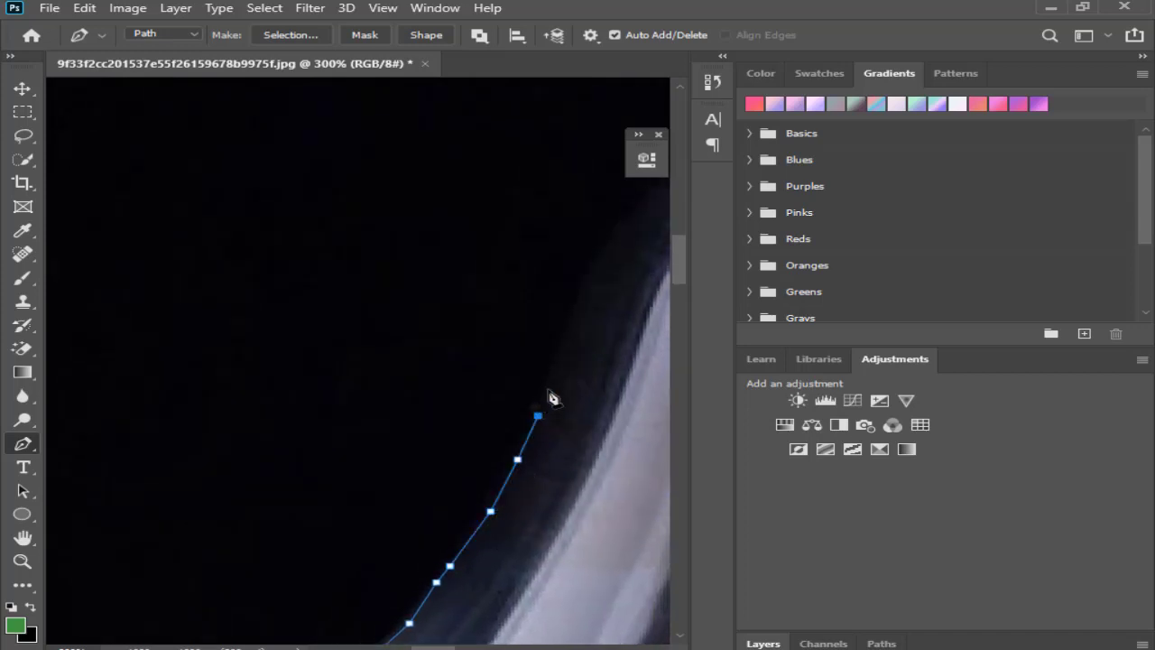
Continue anchors up the glass edge toward the collar, including a slightly curved one.
drag(562, 394, 479, 552)
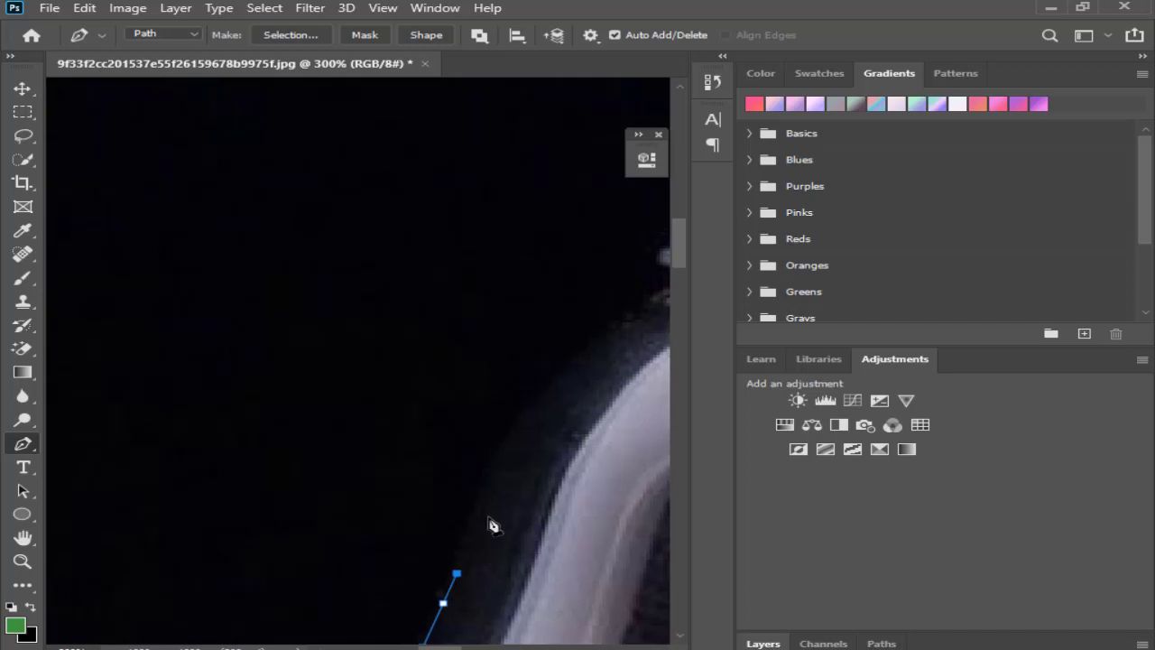
click(480, 490)
drag(507, 444, 513, 441)
click(525, 417)
click(552, 387)
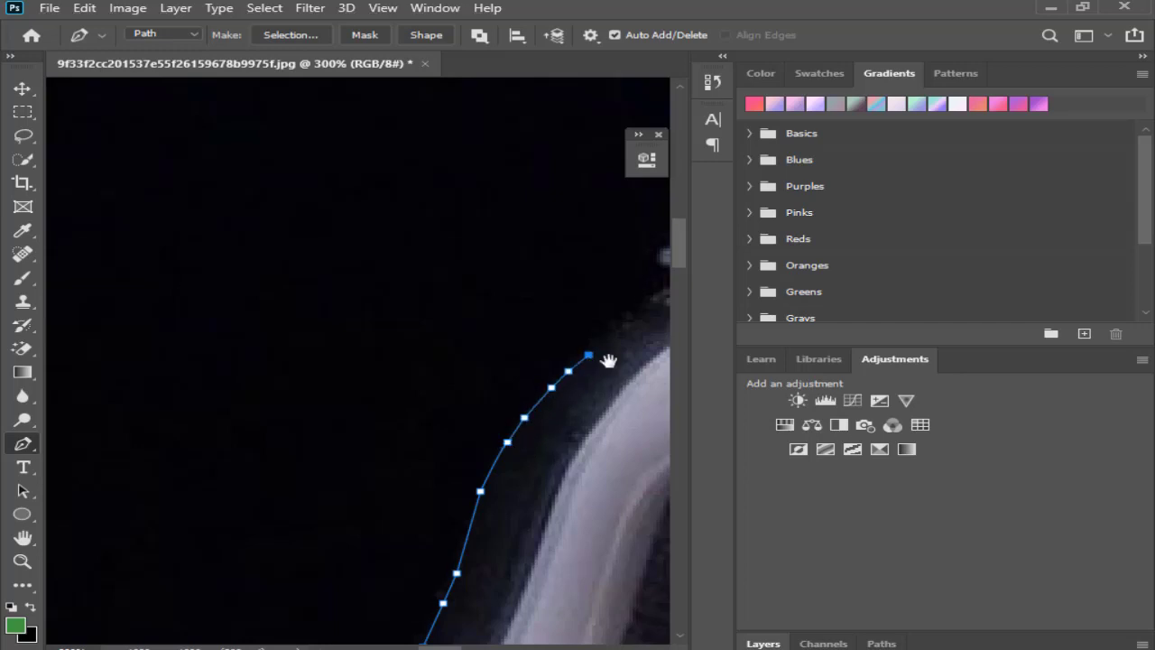
drag(609, 358, 572, 474)
click(586, 443)
Add five anchors up-right along the edge toward the collar.
click(603, 423)
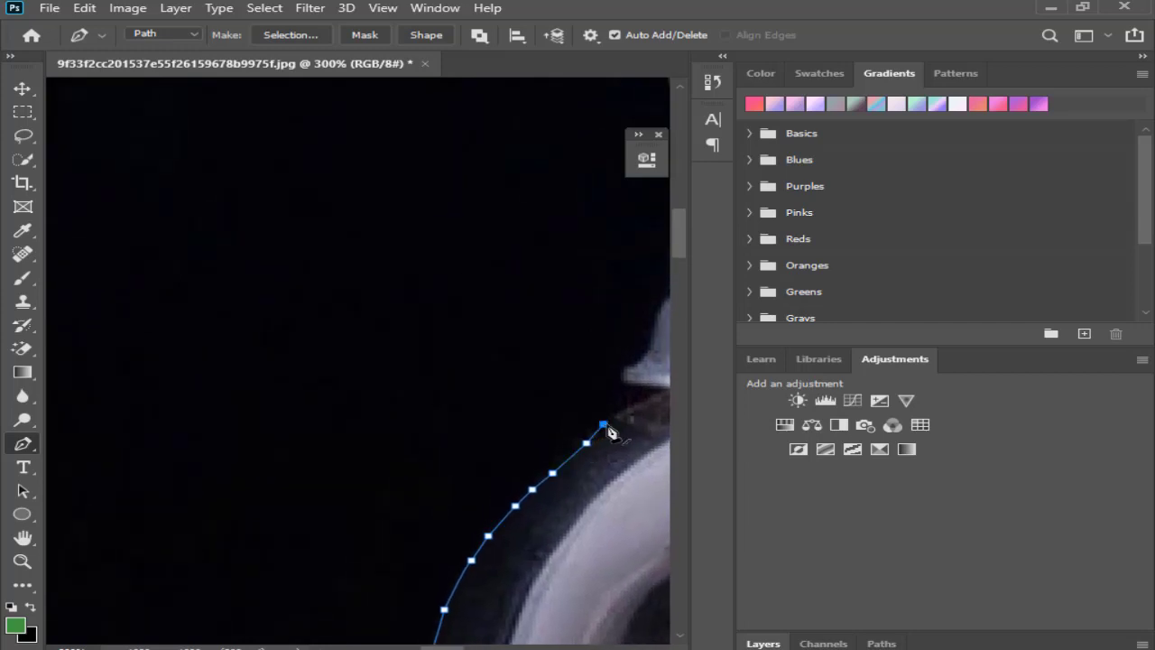
click(620, 412)
click(637, 407)
click(651, 400)
click(650, 386)
Replace the misplaced last anchor with a curved anchor at the glass-collar corner.
key(ctrl+z)
drag(646, 368, 657, 367)
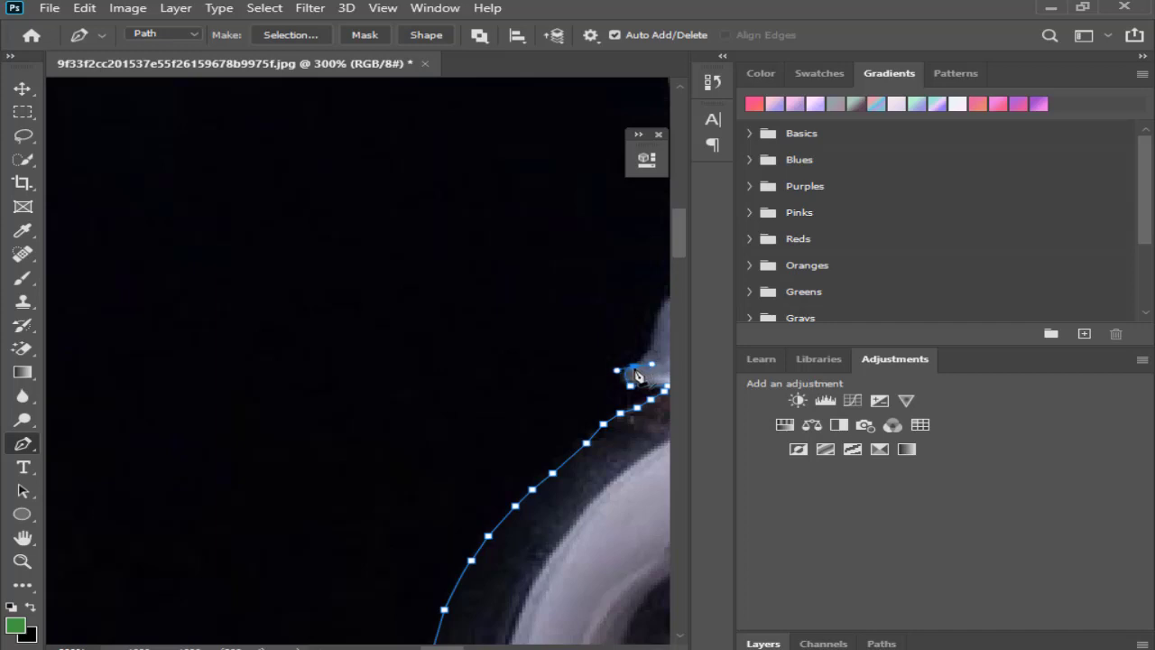
key(z)
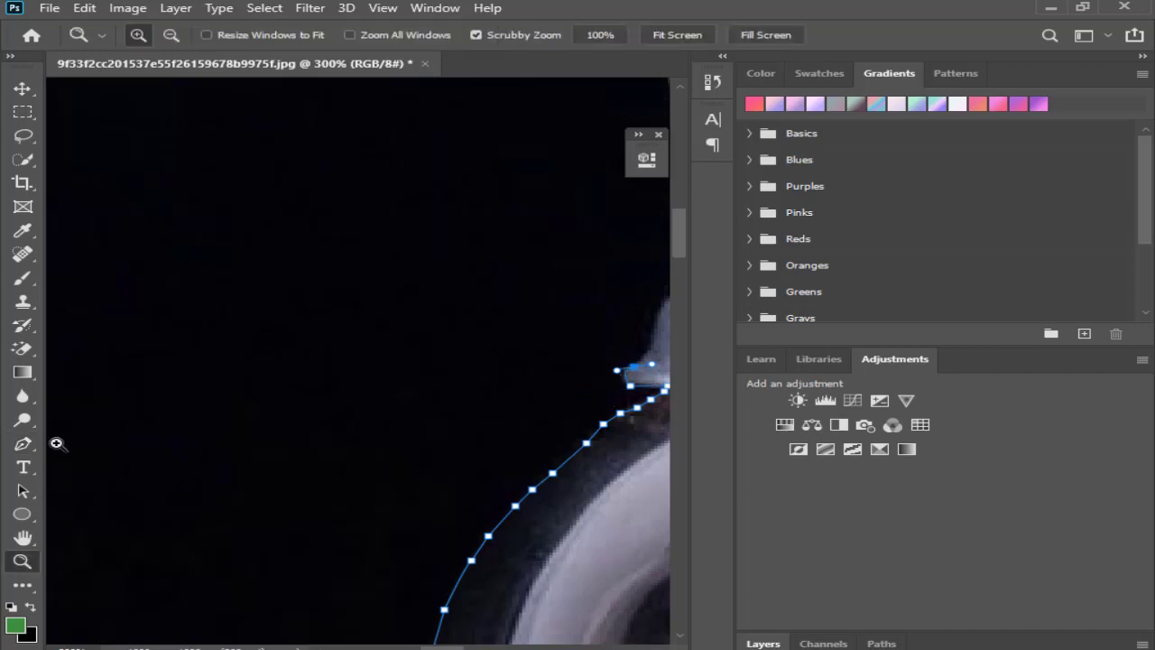
Resume the Pen path from its top endpoint and add anchors where the glass meets the base.
click(22, 467)
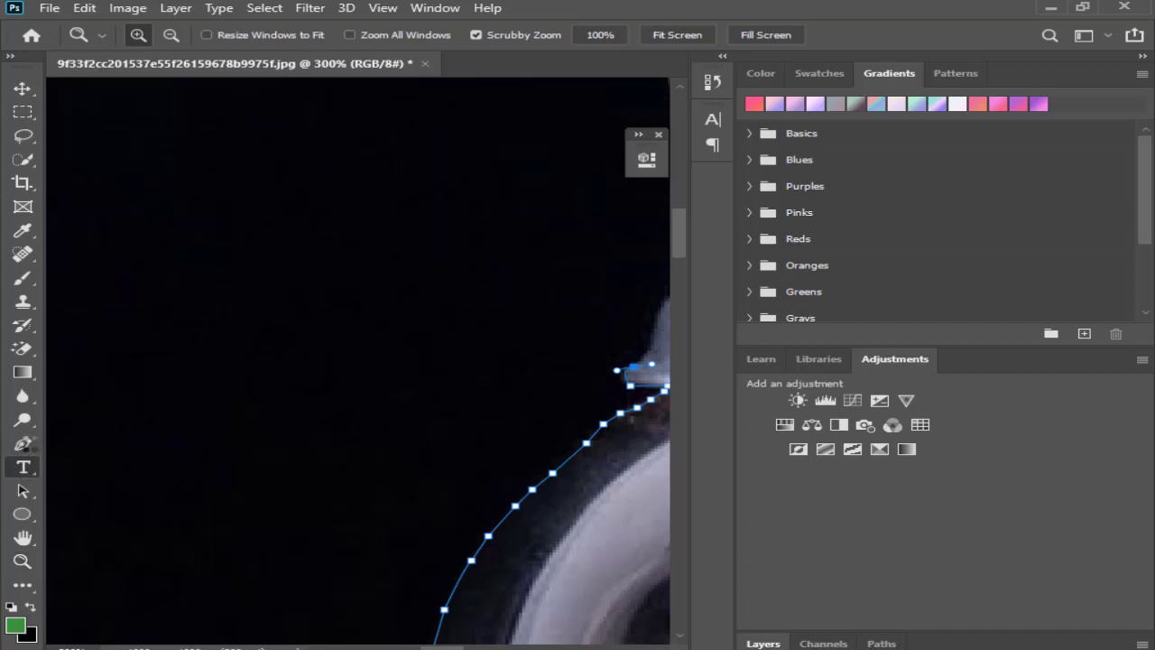
click(23, 443)
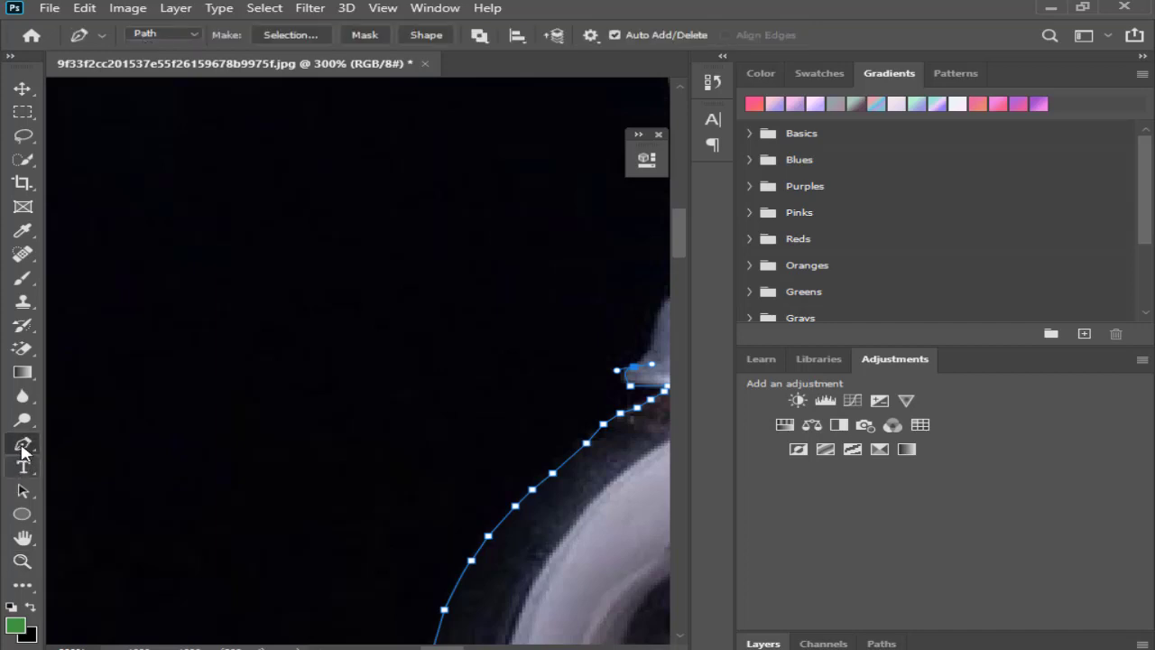
click(638, 375)
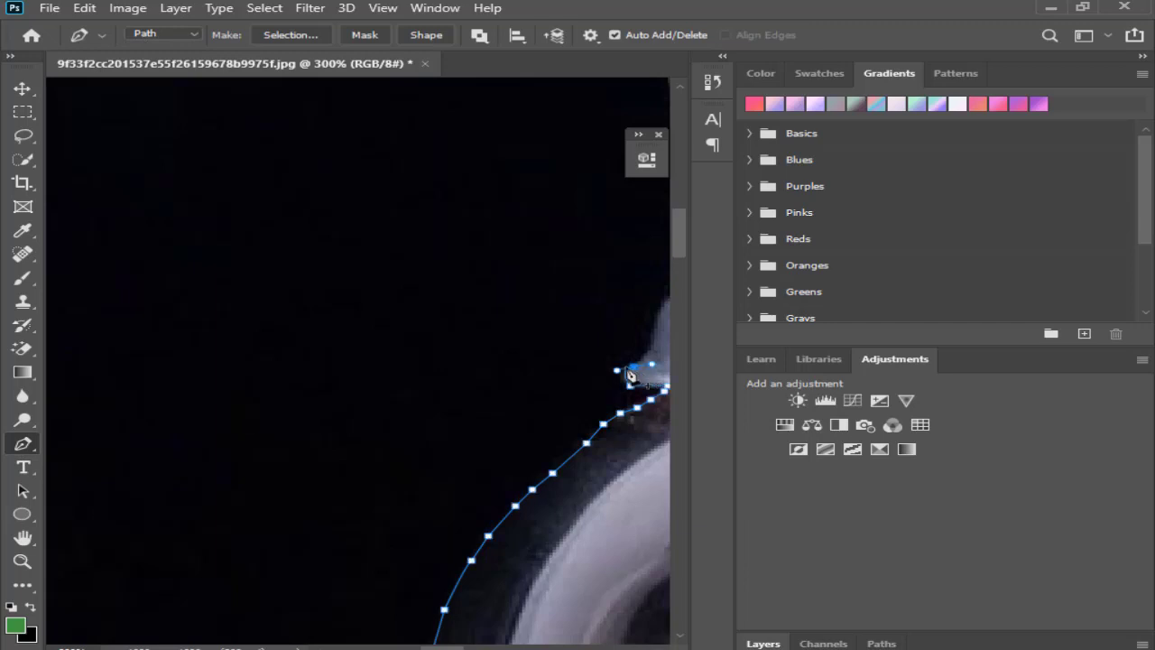
drag(648, 366, 637, 375)
click(661, 318)
drag(631, 340, 554, 435)
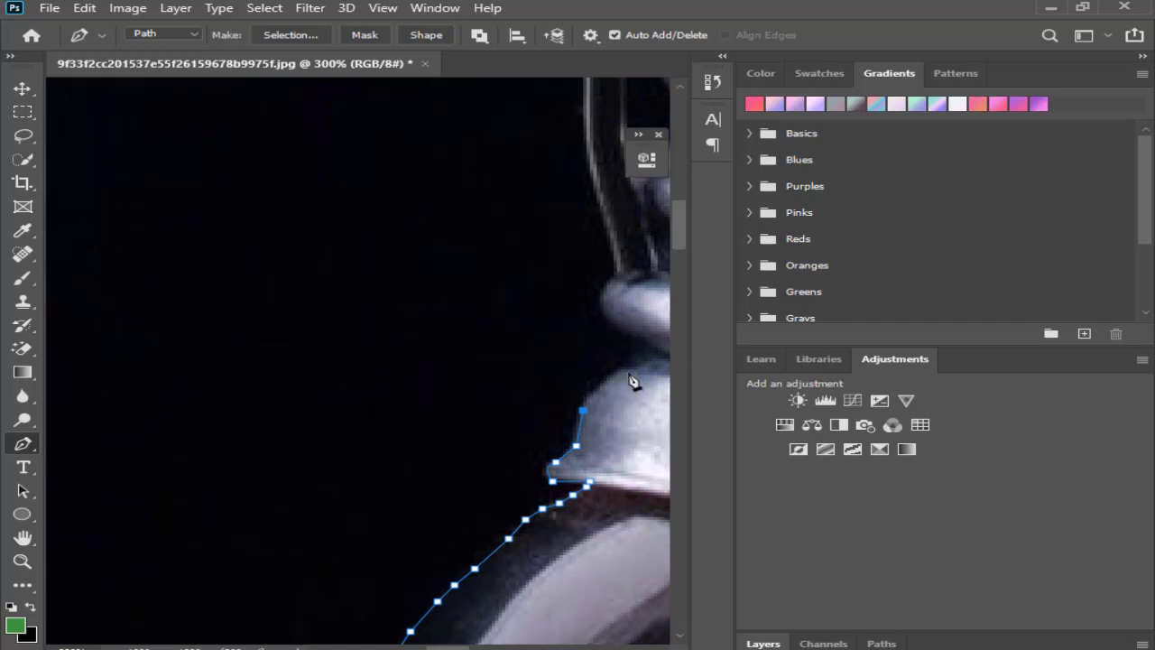
mouse_move(627, 370)
mouse_down()
mouse_move(675, 358)
mouse_move(620, 358)
mouse_up()
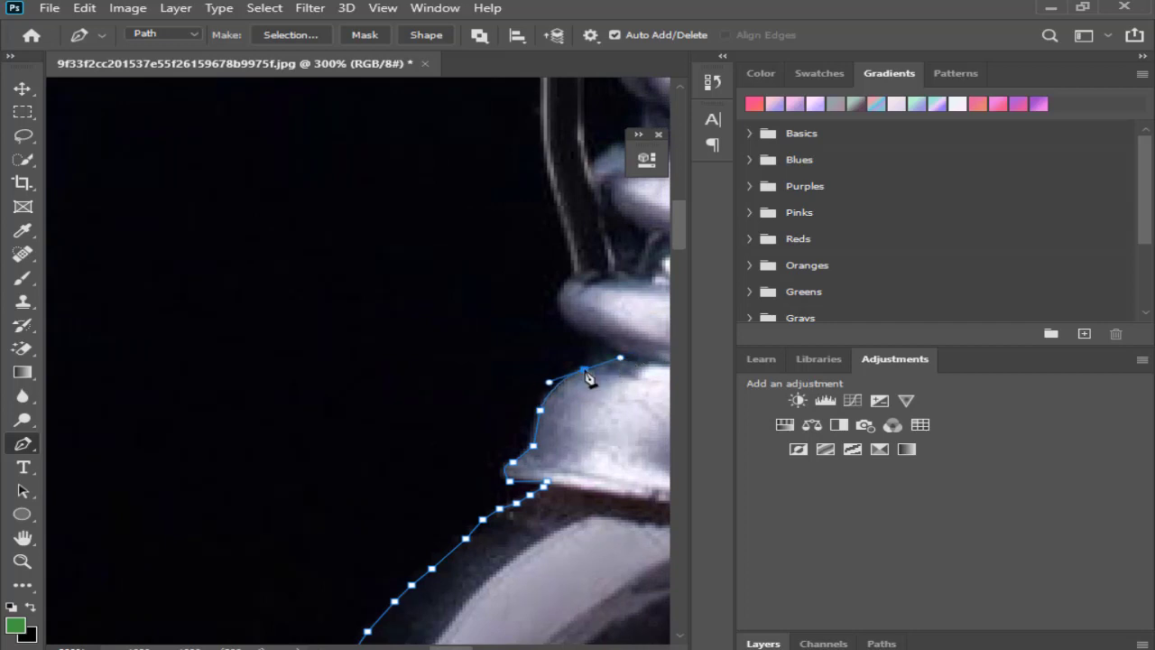
alt+click(586, 370)
Trace anchors along the base edge and corner, redoing a misplaced point, curving toward the tube.
click(597, 360)
click(609, 355)
click(605, 338)
click(584, 336)
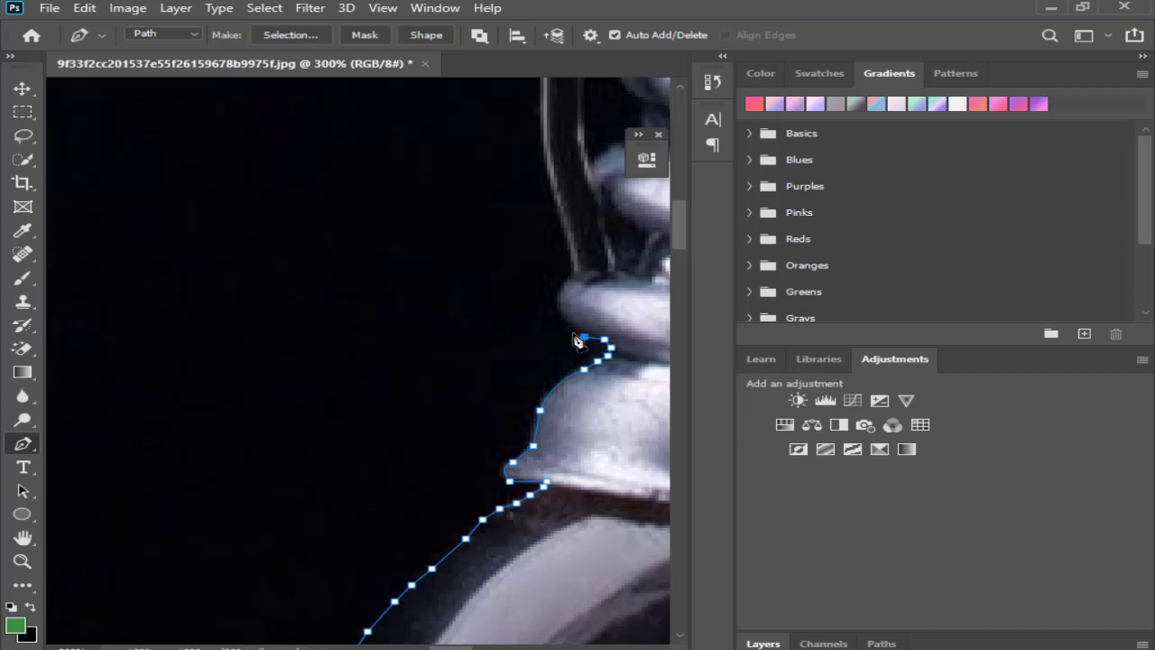
key(ctrl+z)
click(584, 334)
drag(564, 300, 571, 272)
Add a run of anchors climbing the spiral tube's outer edge.
drag(596, 293, 510, 528)
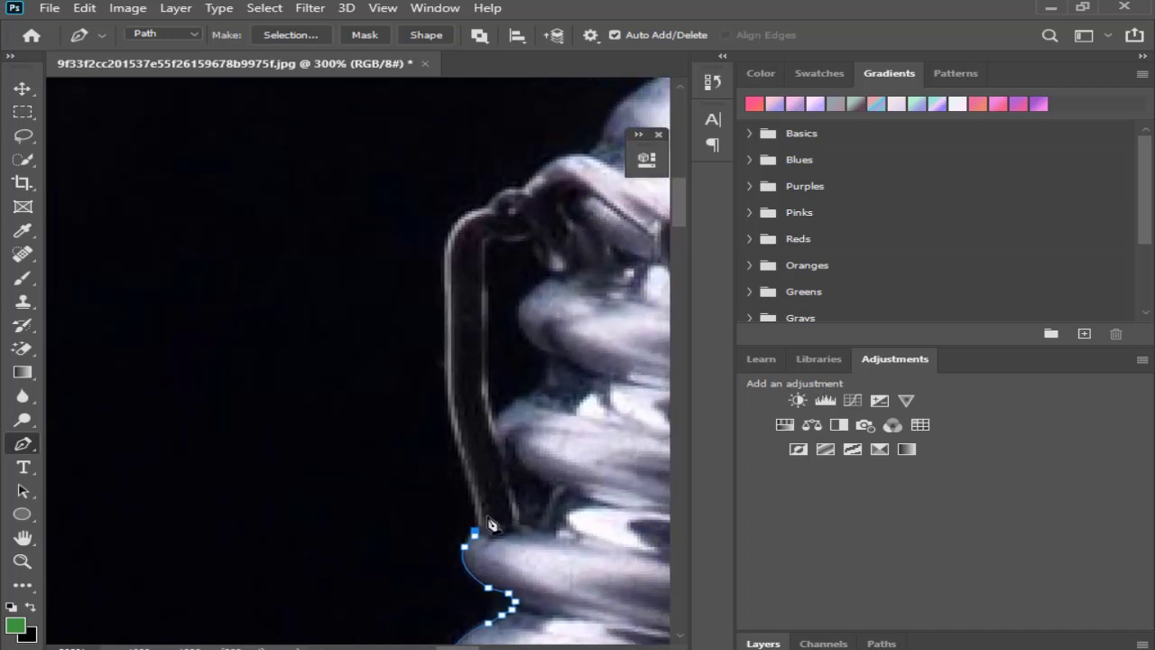
click(478, 521)
click(475, 499)
click(467, 473)
click(457, 446)
click(448, 385)
click(447, 322)
click(447, 241)
Curve the path over the tube's top bend and continue up-right along the top.
drag(488, 209, 531, 209)
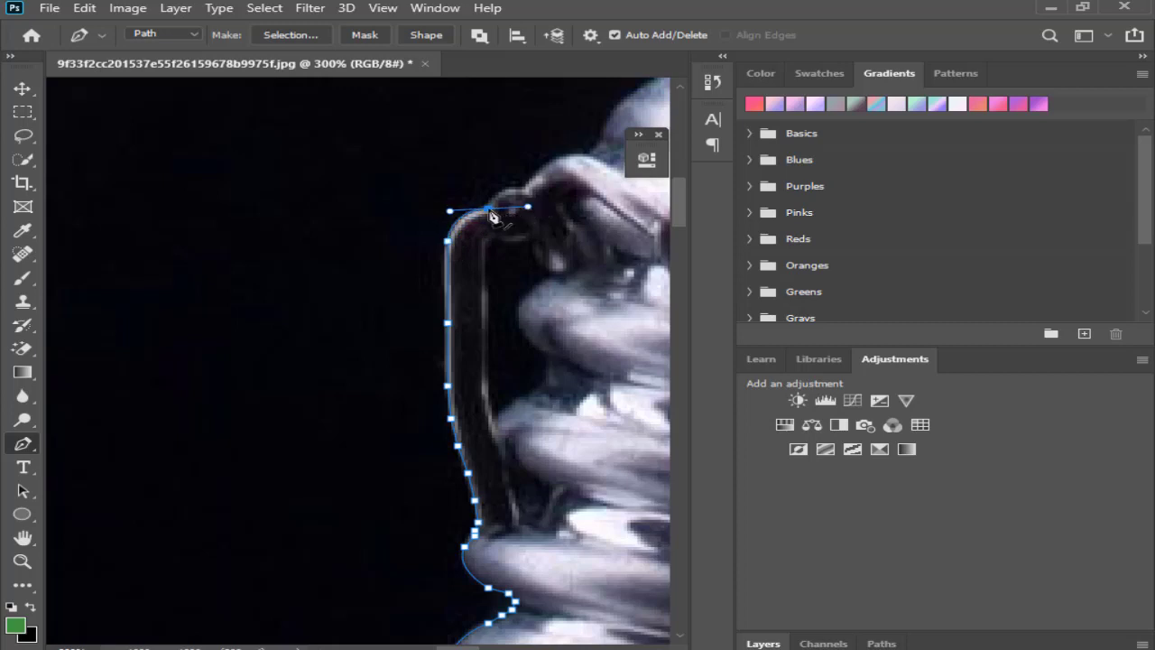
alt+click(488, 210)
drag(520, 191, 562, 166)
key(ctrl+z)
click(526, 188)
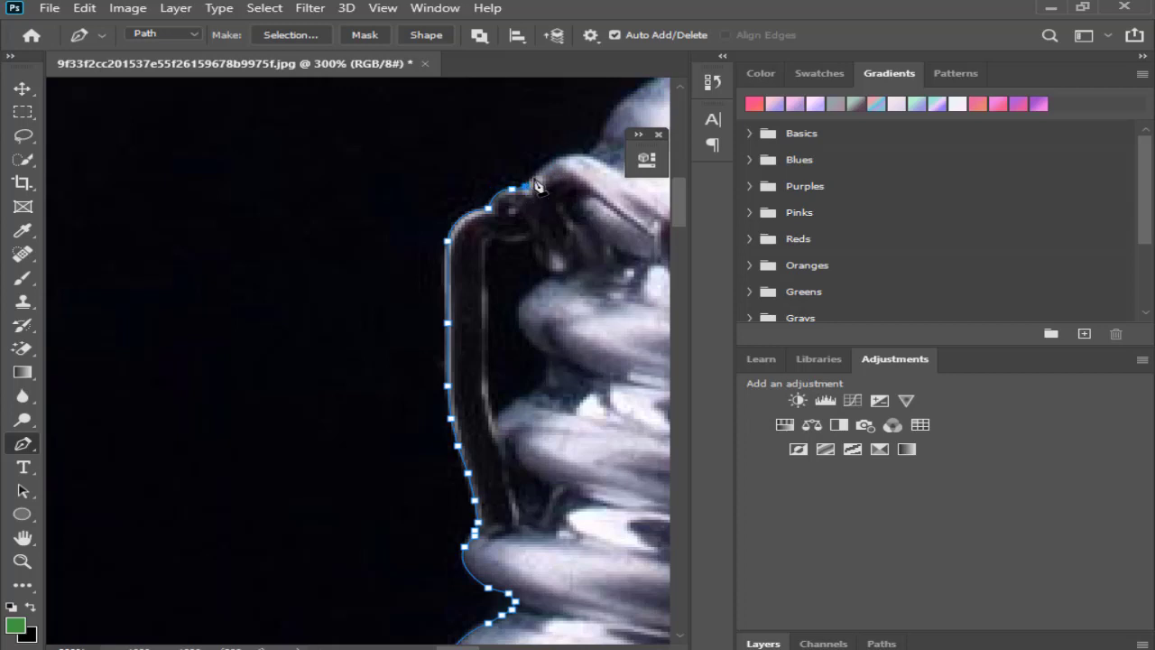
click(577, 158)
click(602, 140)
Add anchors up the spiral's edge, breaking the handle to continue straight.
drag(609, 140, 298, 539)
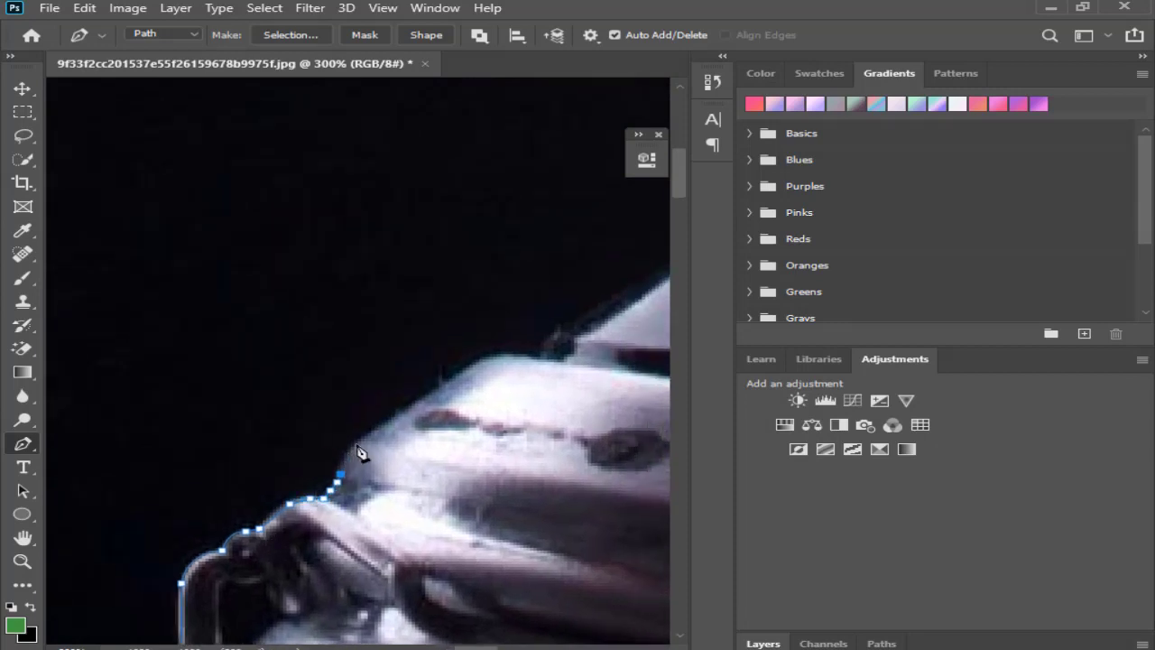
click(358, 445)
drag(359, 445, 365, 451)
alt+click(359, 447)
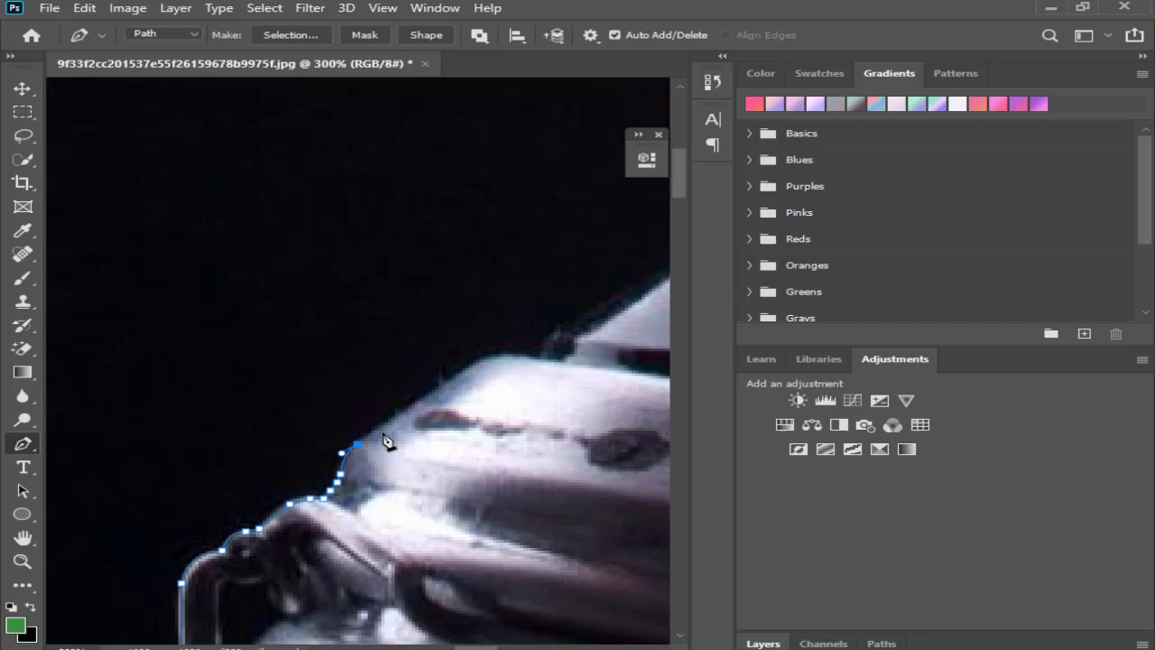
click(483, 360)
Place a series of anchors along the upper edge up to and around its corner.
drag(515, 371, 343, 503)
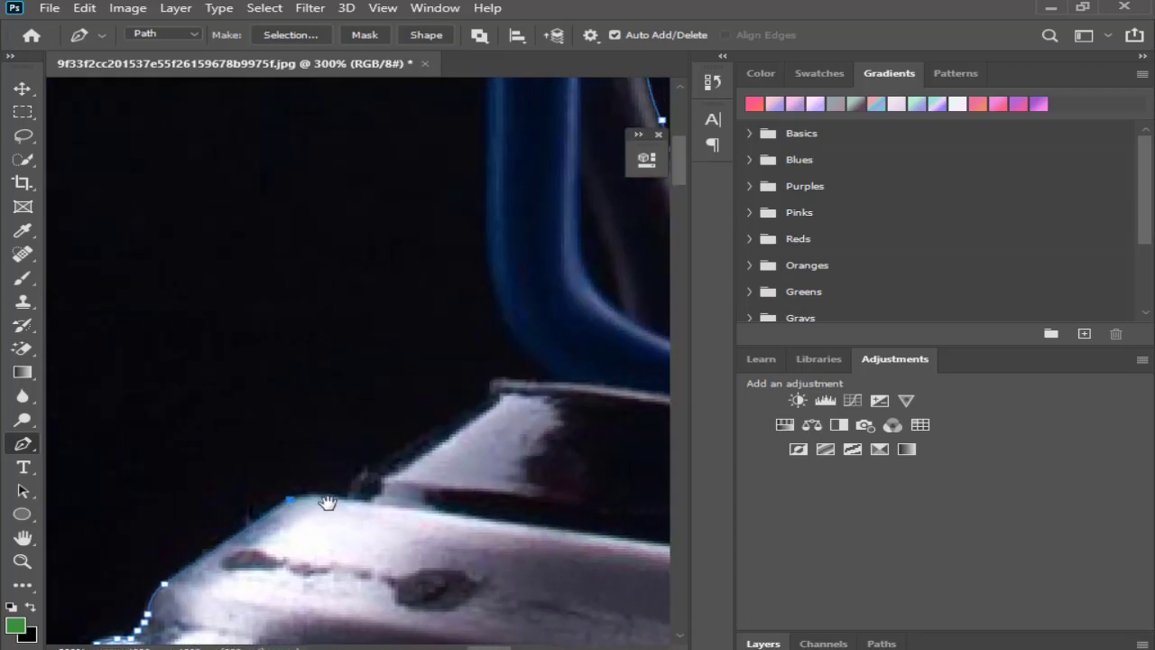
click(339, 492)
click(401, 447)
click(432, 430)
click(456, 416)
click(476, 407)
click(485, 398)
click(480, 394)
Run anchors across the top edge to its end and curve the last segment.
click(486, 379)
click(496, 379)
click(505, 379)
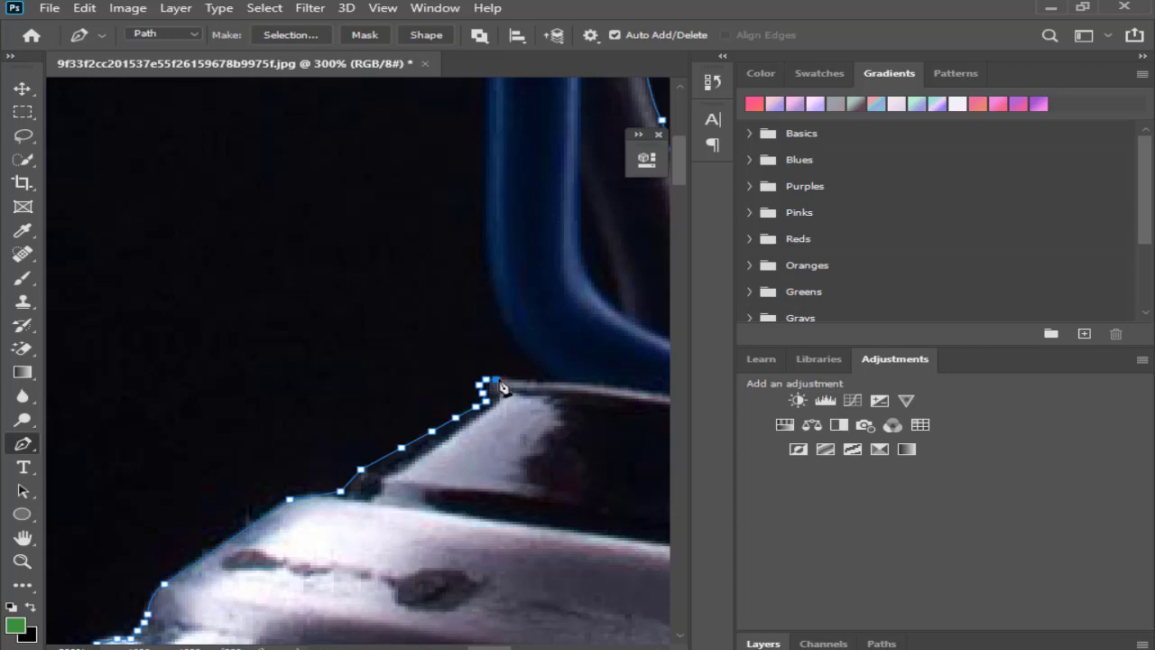
click(520, 379)
click(547, 383)
drag(528, 361, 524, 351)
mouse_move(559, 386)
mouse_down()
mouse_move(529, 362)
mouse_move(493, 267)
mouse_up()
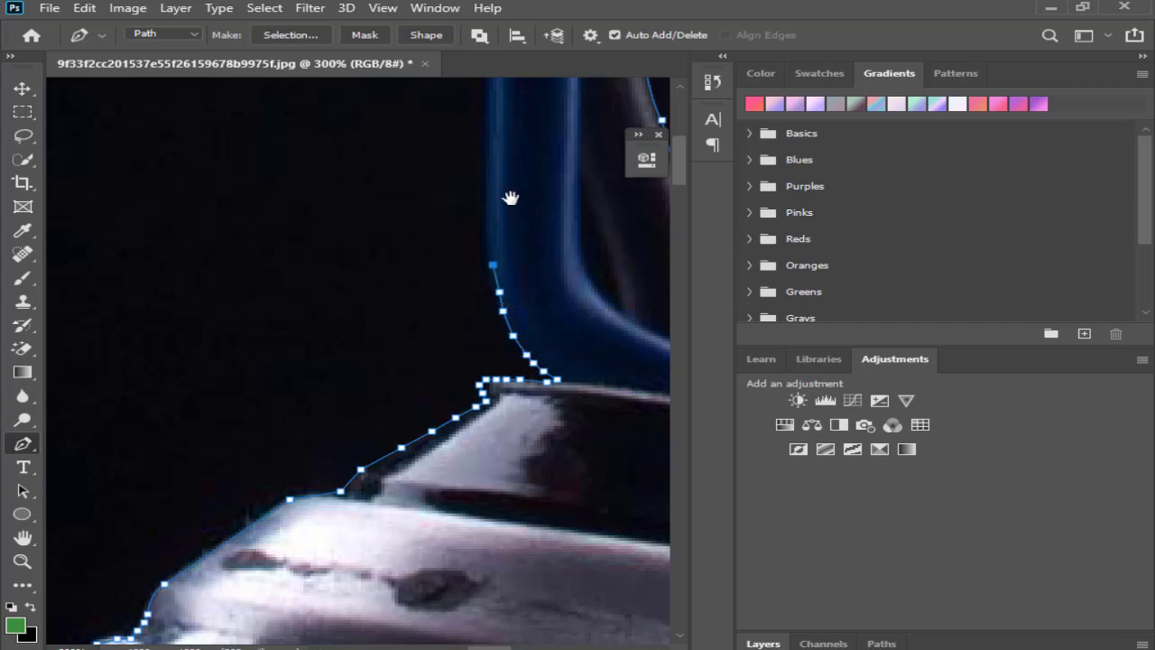
Add the final anchors on the blue-lit tube to close the bulb outline.
drag(511, 198, 440, 322)
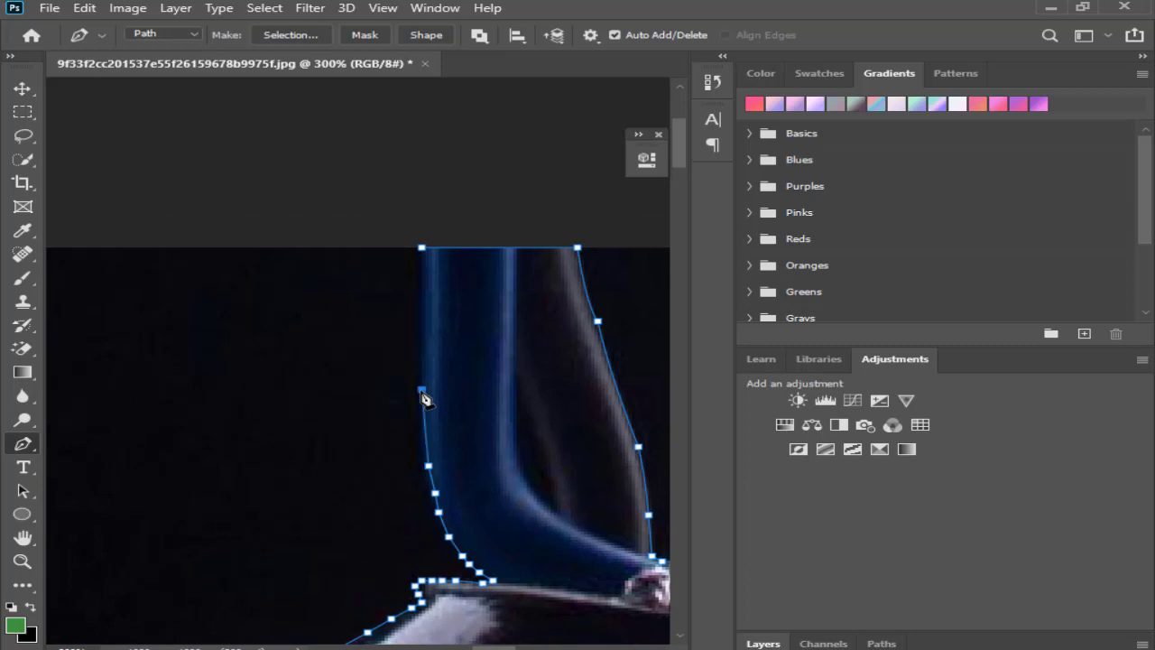
click(421, 305)
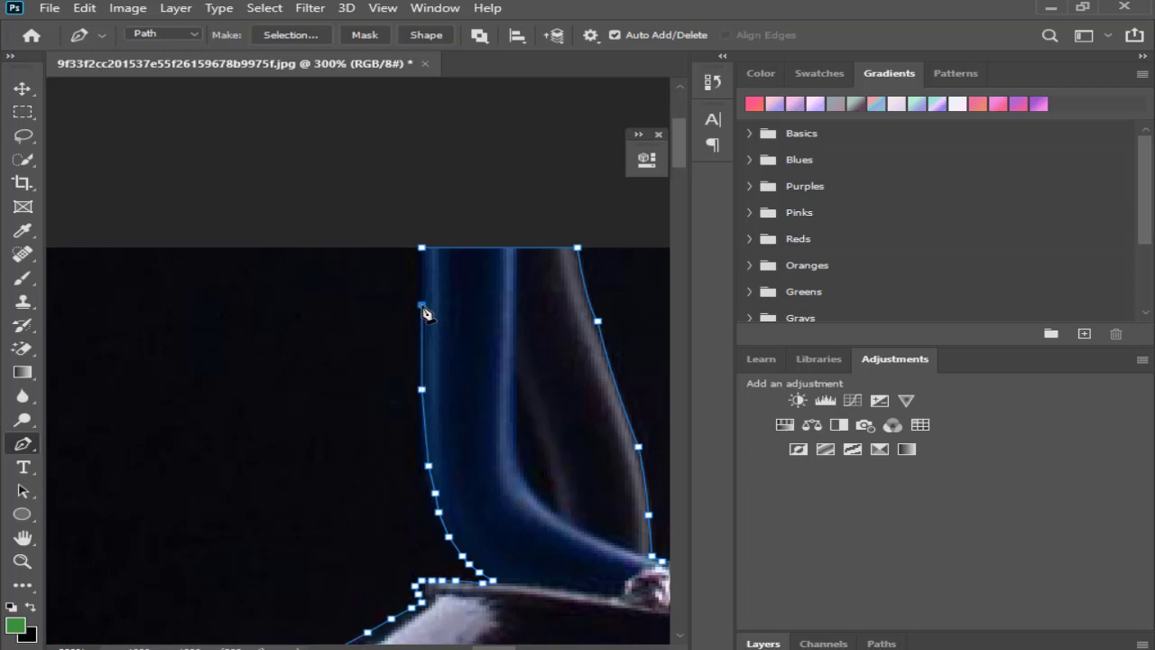
click(421, 247)
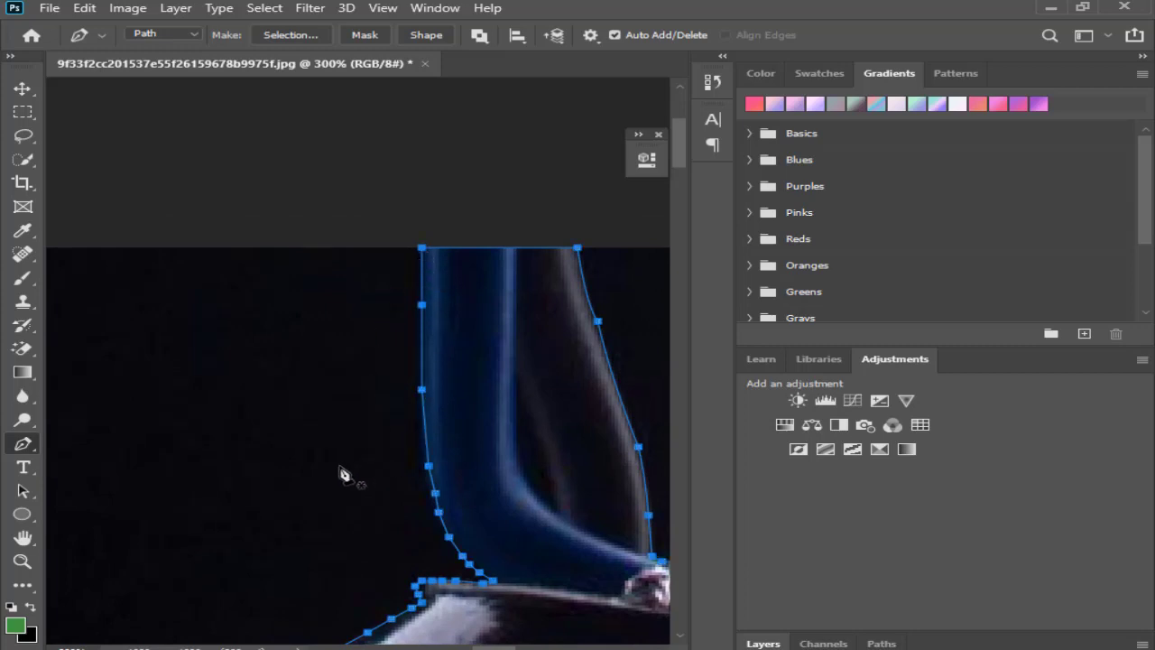
mouse_move(343, 472)
mouse_down()
mouse_move(399, 170)
mouse_move(443, 108)
mouse_up()
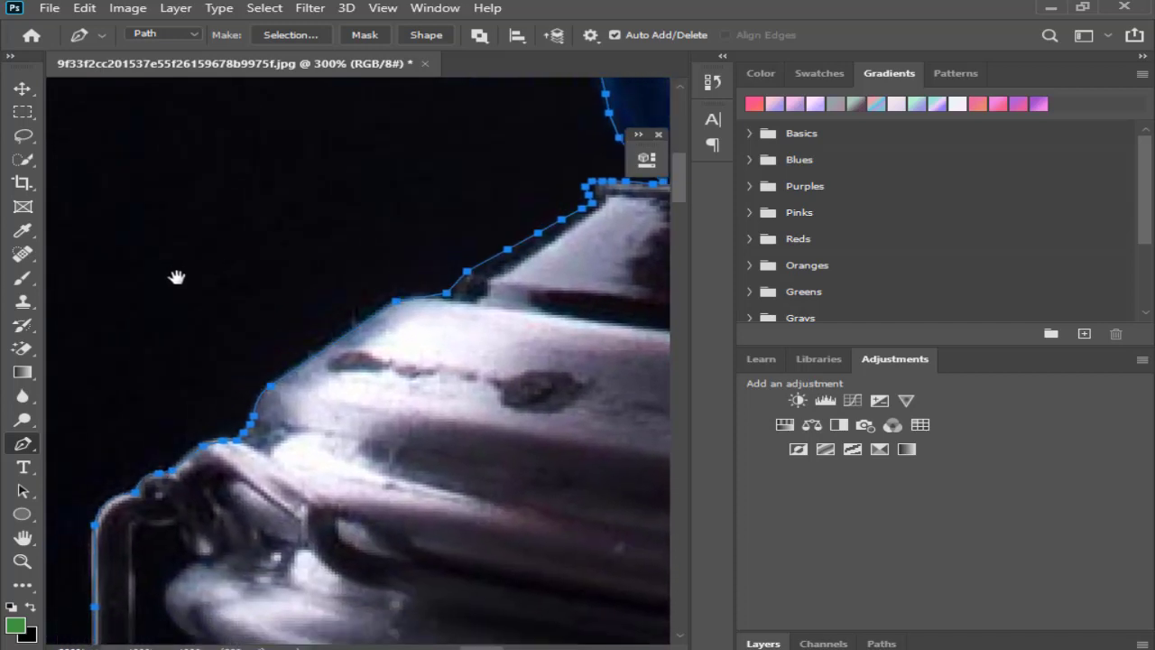
mouse_move(175, 273)
mouse_down()
mouse_move(360, 171)
mouse_move(264, 67)
mouse_up()
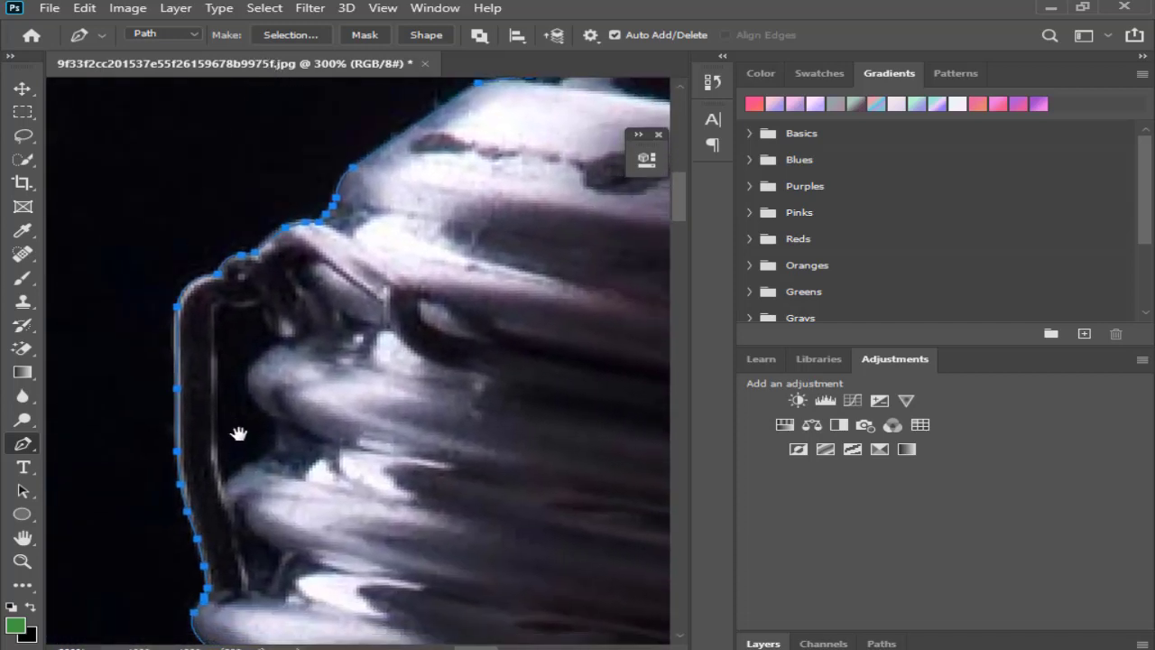
Start a new sub-path around the dark inner gap beside the spiral.
drag(237, 431, 193, 381)
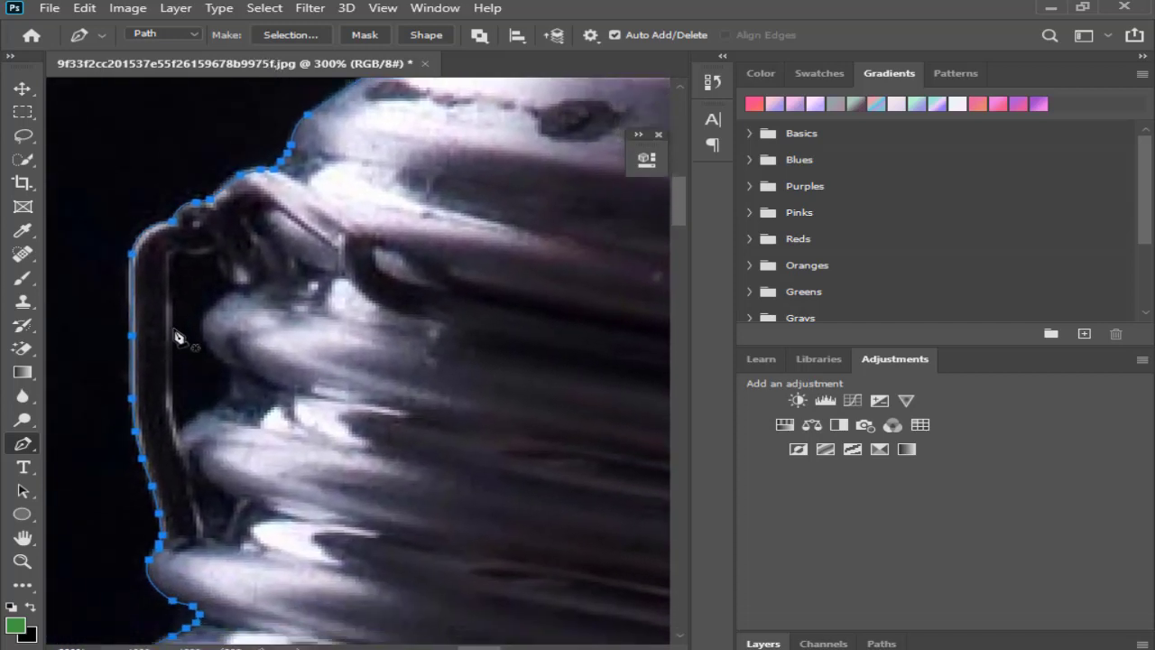
click(171, 257)
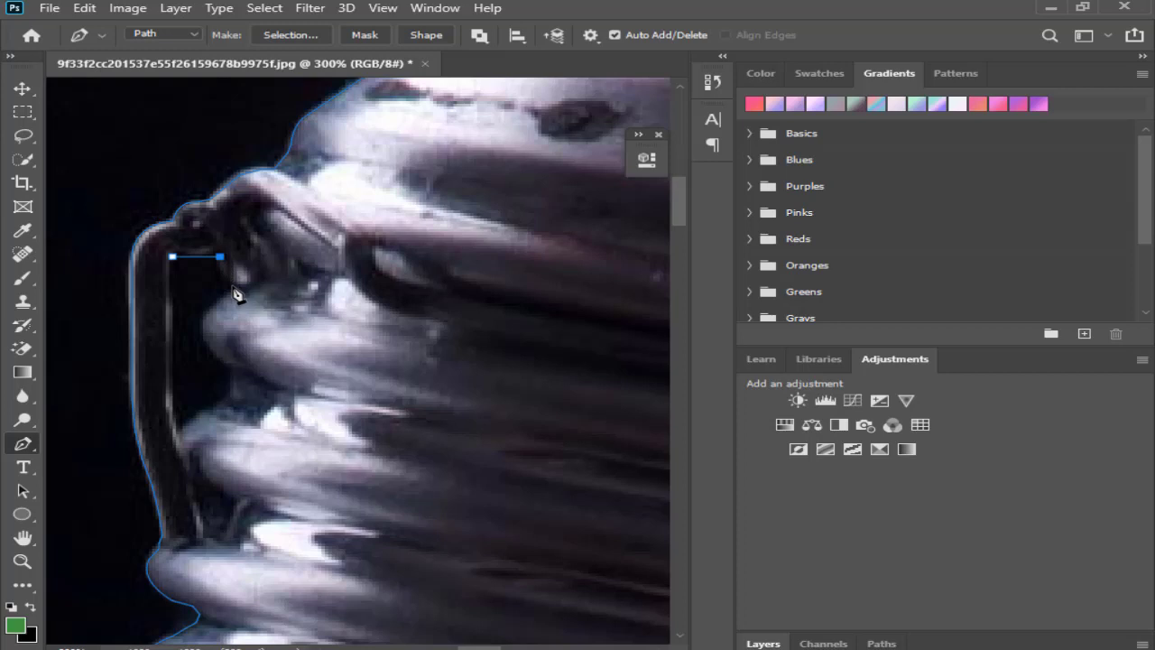
drag(233, 287, 244, 292)
alt+click(233, 286)
drag(223, 363, 257, 385)
click(236, 369)
click(230, 384)
click(227, 395)
Trace the gap's lower end and left side, closing the inner sub-path.
click(214, 406)
click(203, 409)
click(193, 414)
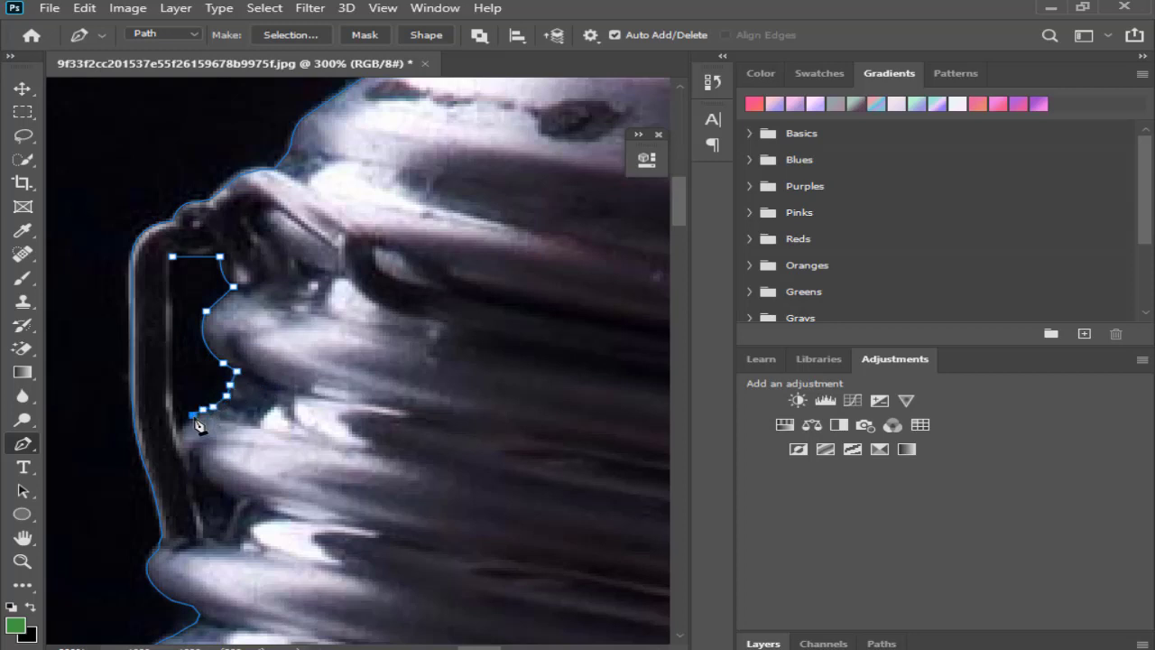
click(183, 423)
click(176, 431)
click(171, 396)
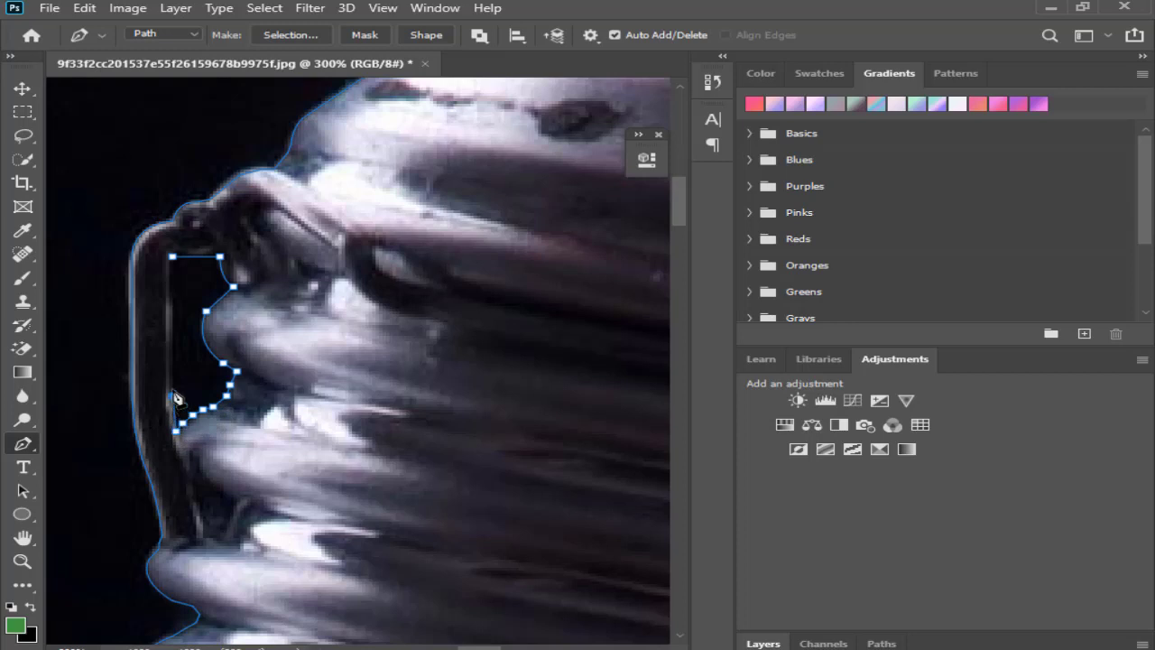
click(170, 330)
click(172, 257)
Add two anchors on the inner path's left edge, then pan up to the wire above the cap.
ctrl+click(167, 312)
click(168, 308)
click(169, 287)
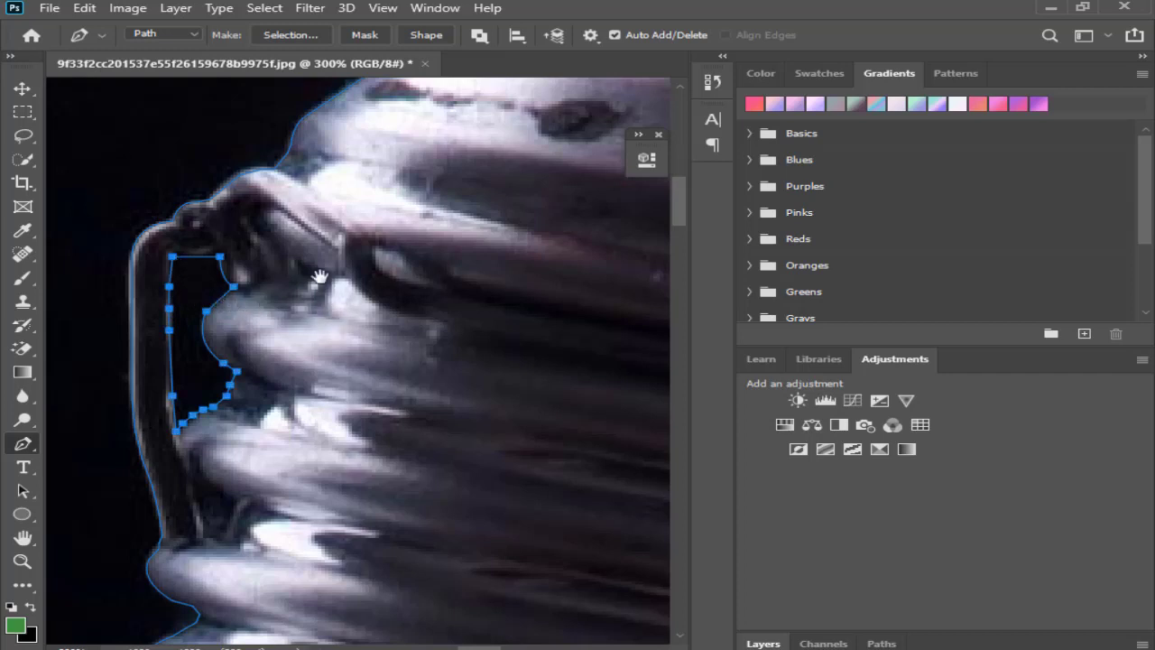
drag(318, 280, 94, 534)
mouse_move(366, 271)
mouse_down()
mouse_move(366, 327)
mouse_move(283, 549)
mouse_up()
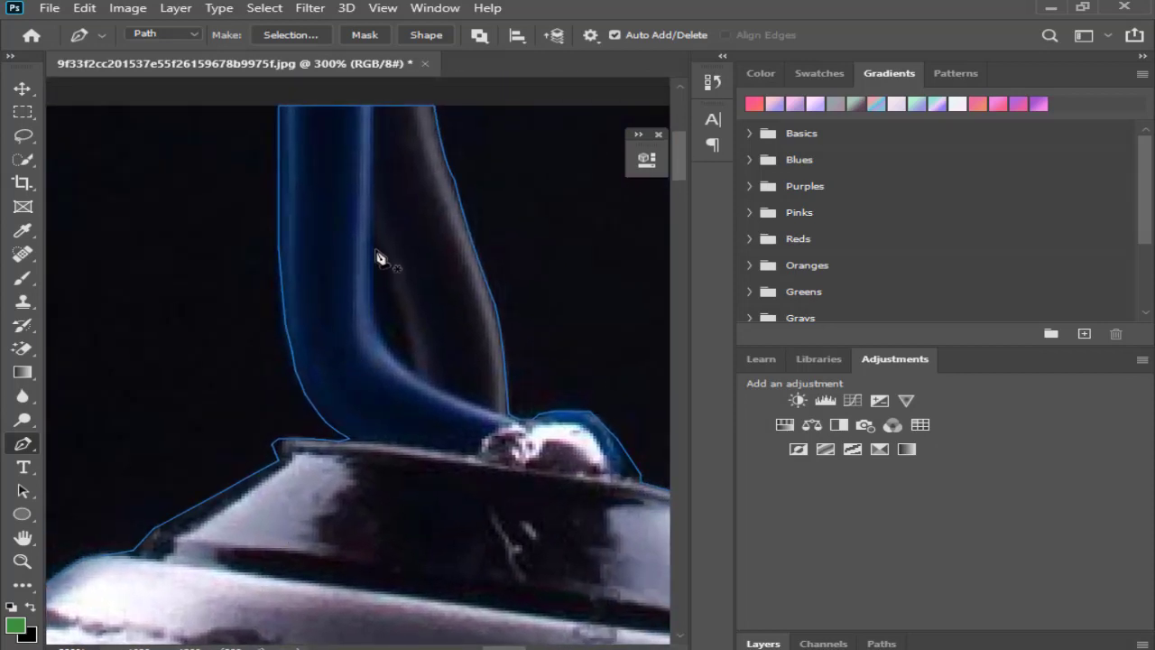
Outline the gap between the wire strands with a closed sub-path, then fit the image on screen.
click(376, 313)
click(372, 239)
drag(397, 308, 404, 330)
click(410, 354)
click(390, 345)
click(378, 322)
click(377, 314)
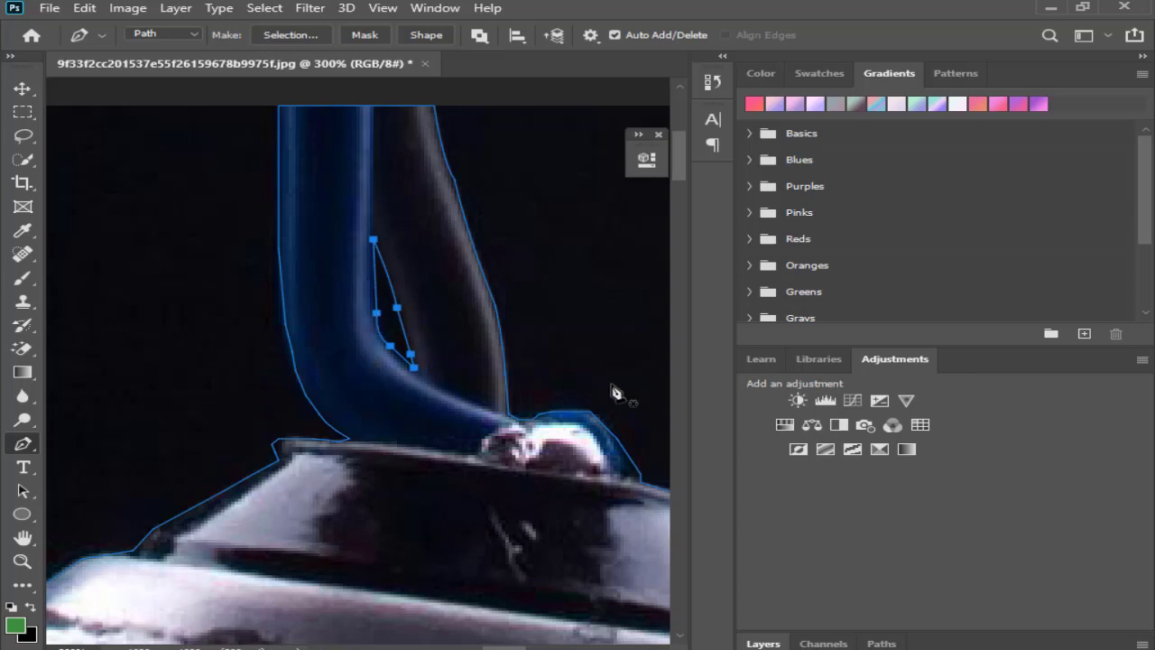
key(ctrl+0)
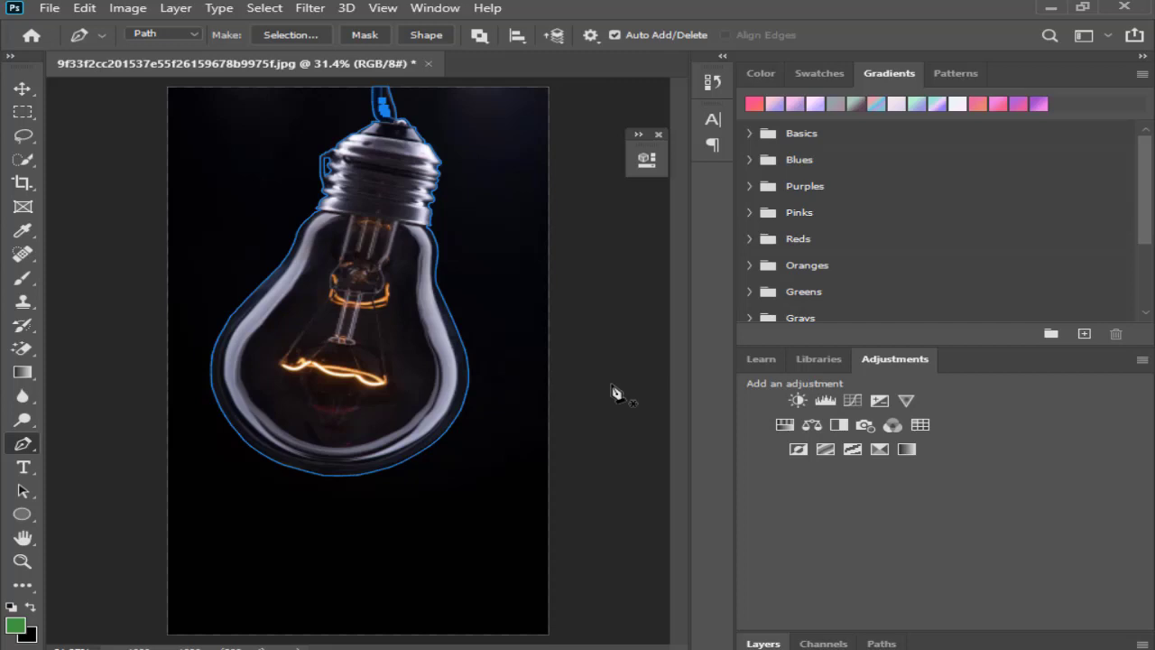
Load the bulb path as a selection and bring up the New Document dialog.
key(ctrl+Return)
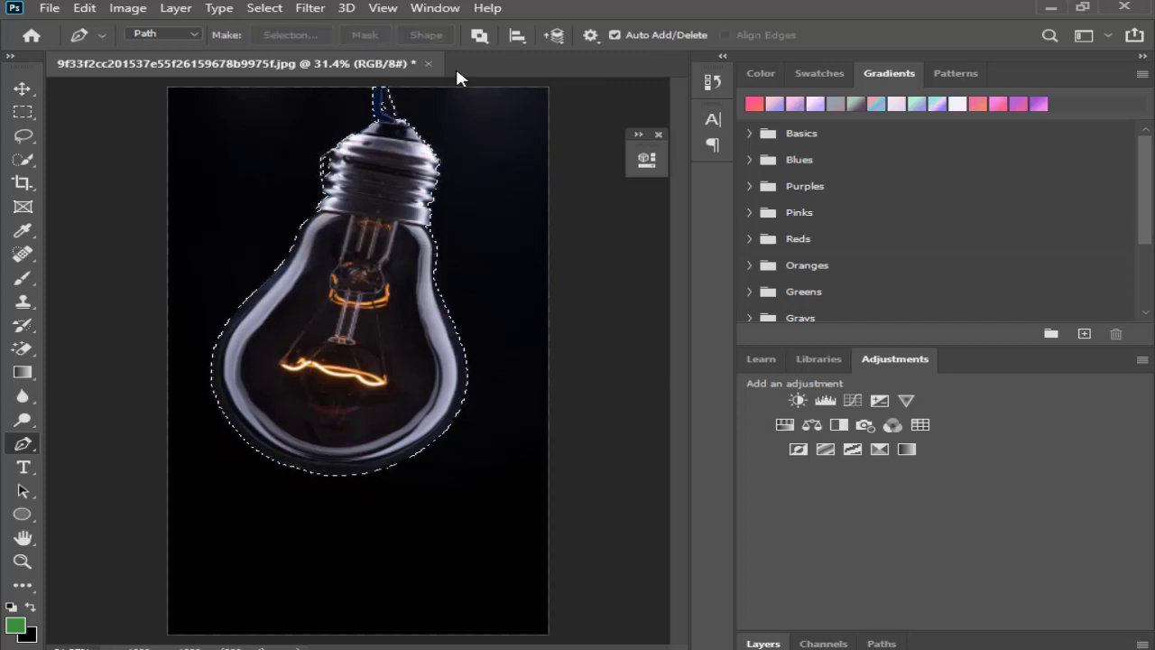
click(48, 8)
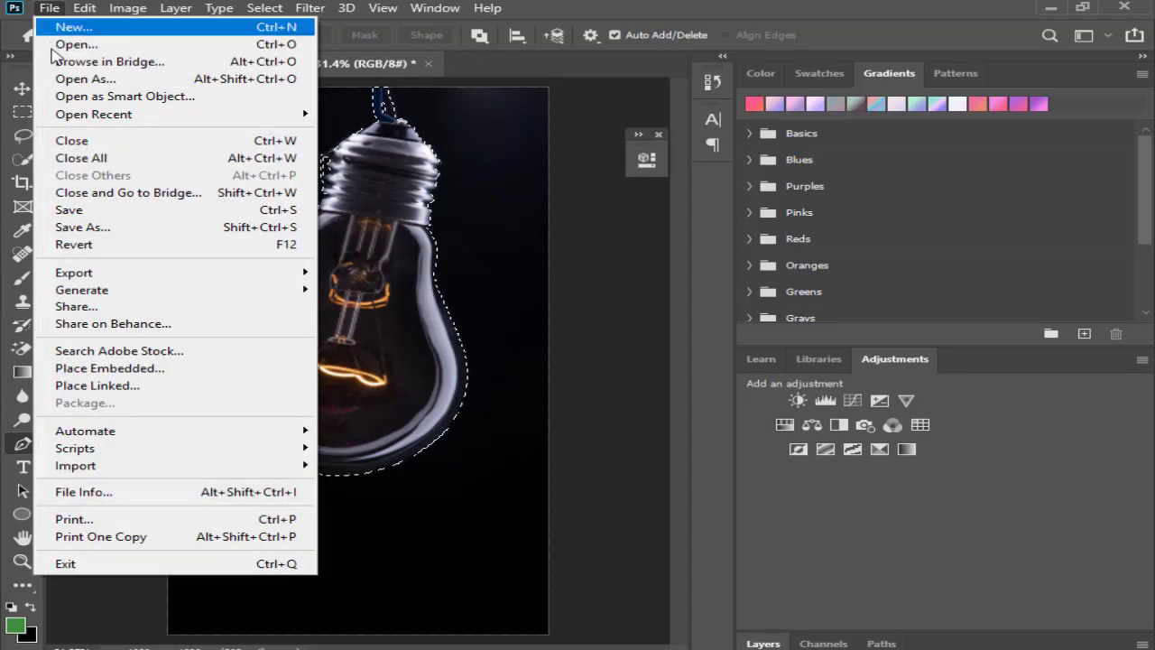
key(Escape)
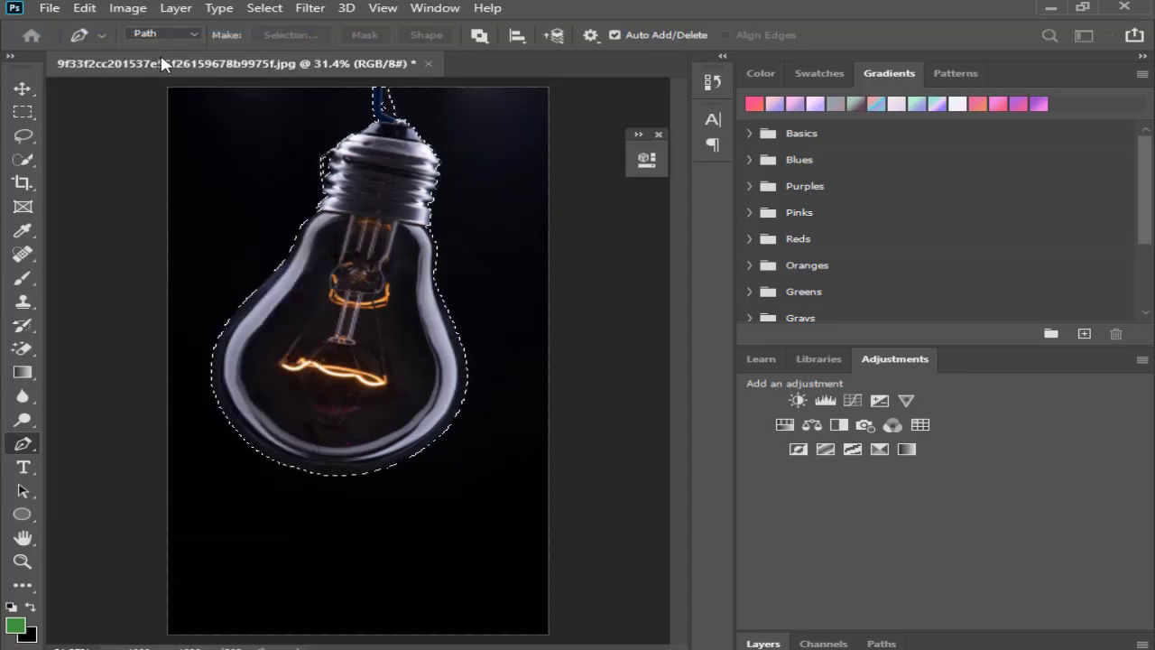
key(ctrl+n)
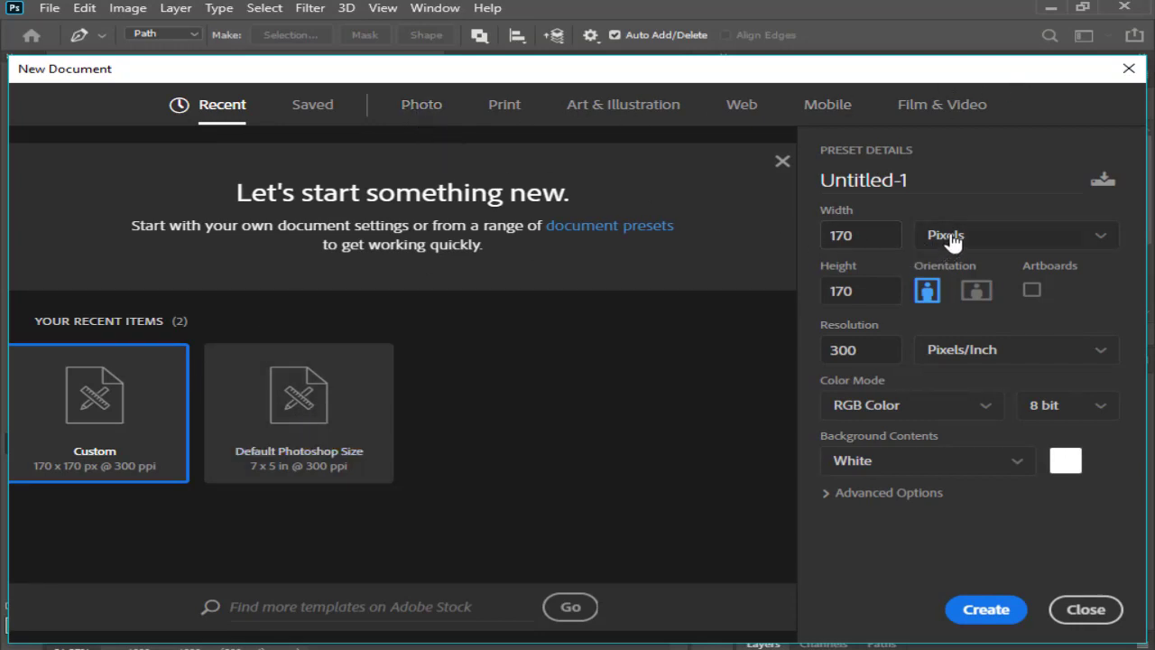
Create a new document from the Web Large preset (1920×1080 px) with an artboard.
click(431, 110)
click(740, 106)
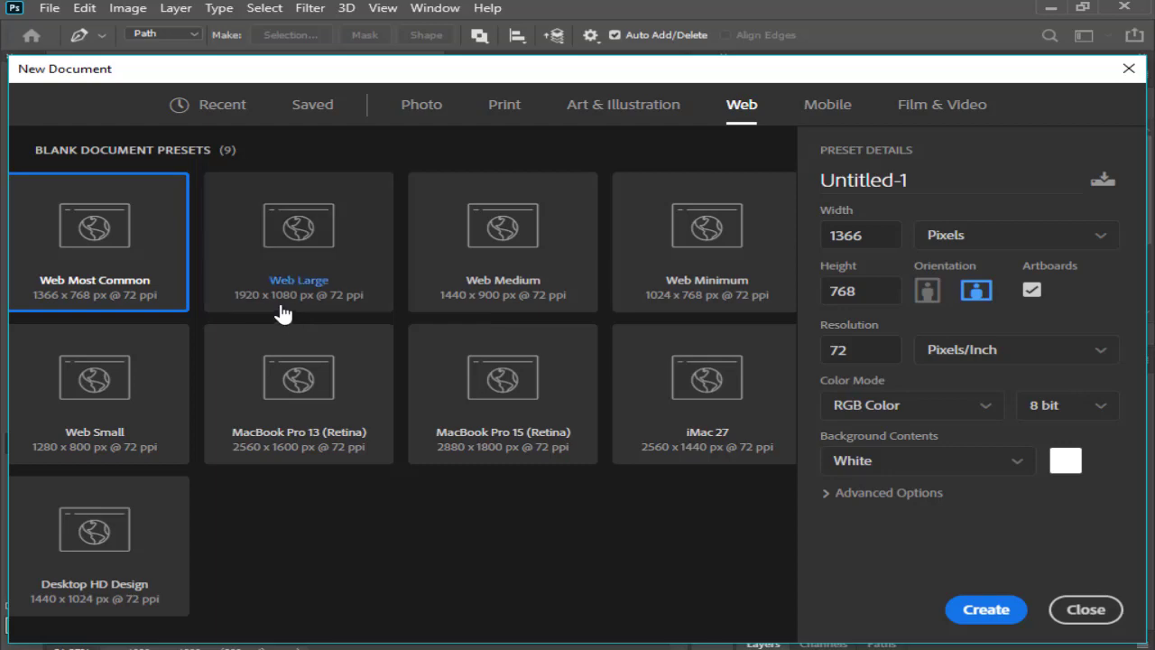
click(331, 237)
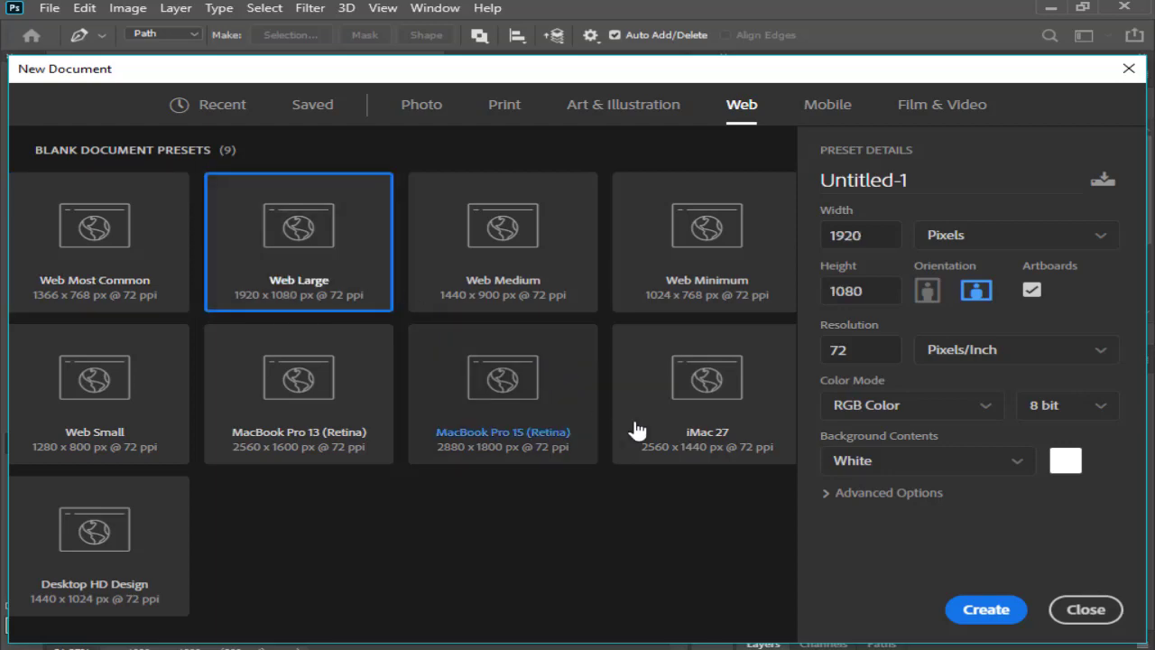
click(979, 610)
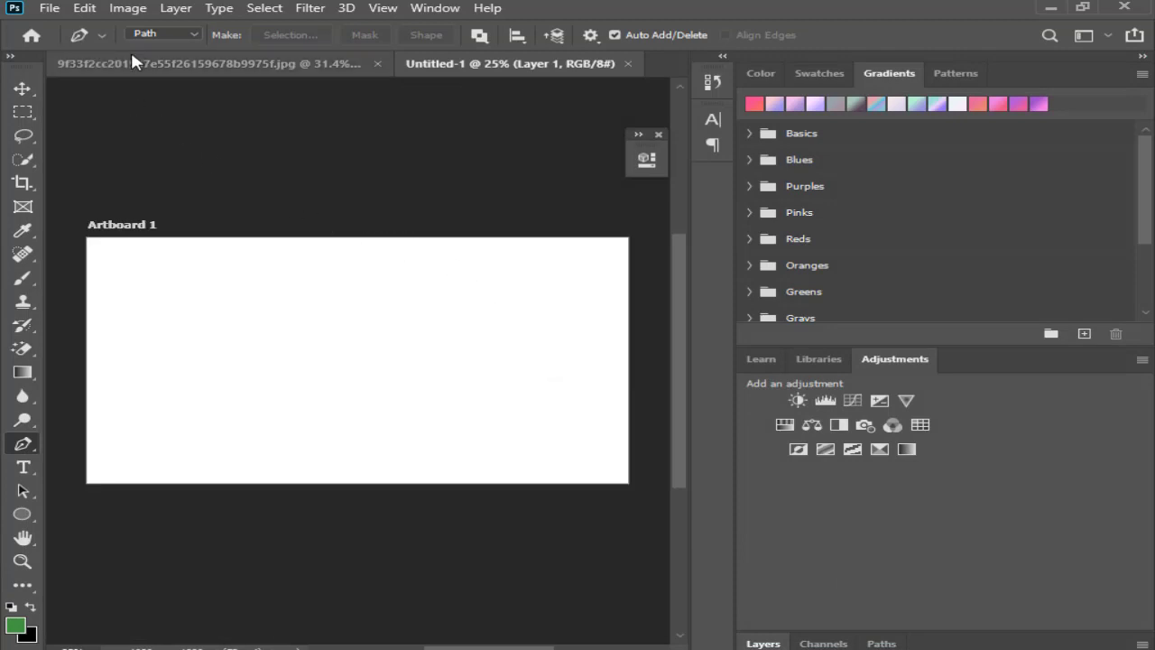
Move the selected bulb onto the Untitled-1 artboard and scale it to 70.63%.
click(98, 63)
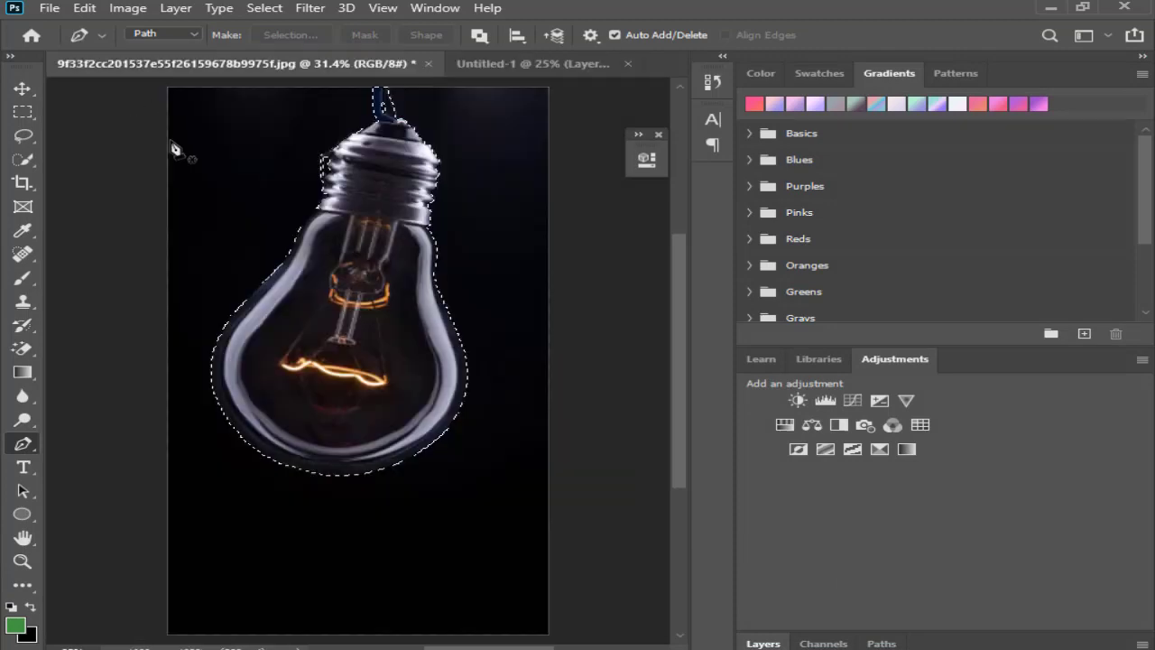
click(23, 88)
mouse_move(370, 282)
mouse_down()
mouse_move(515, 48)
mouse_move(268, 386)
mouse_move(277, 415)
mouse_move(289, 397)
mouse_up()
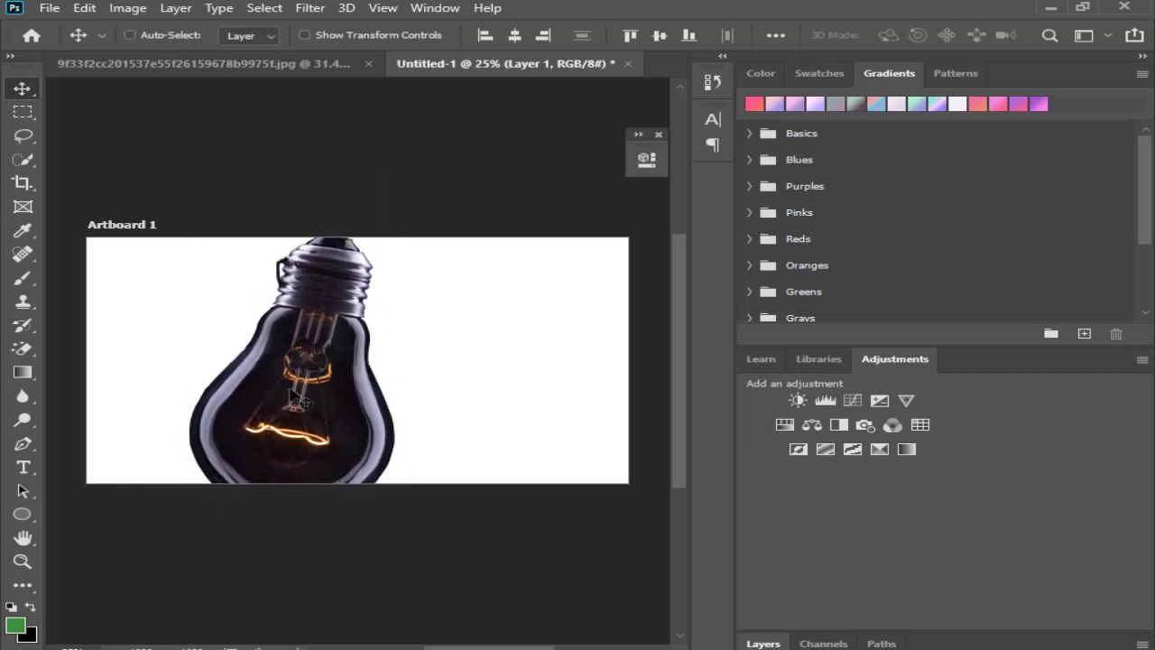
key(ctrl+t)
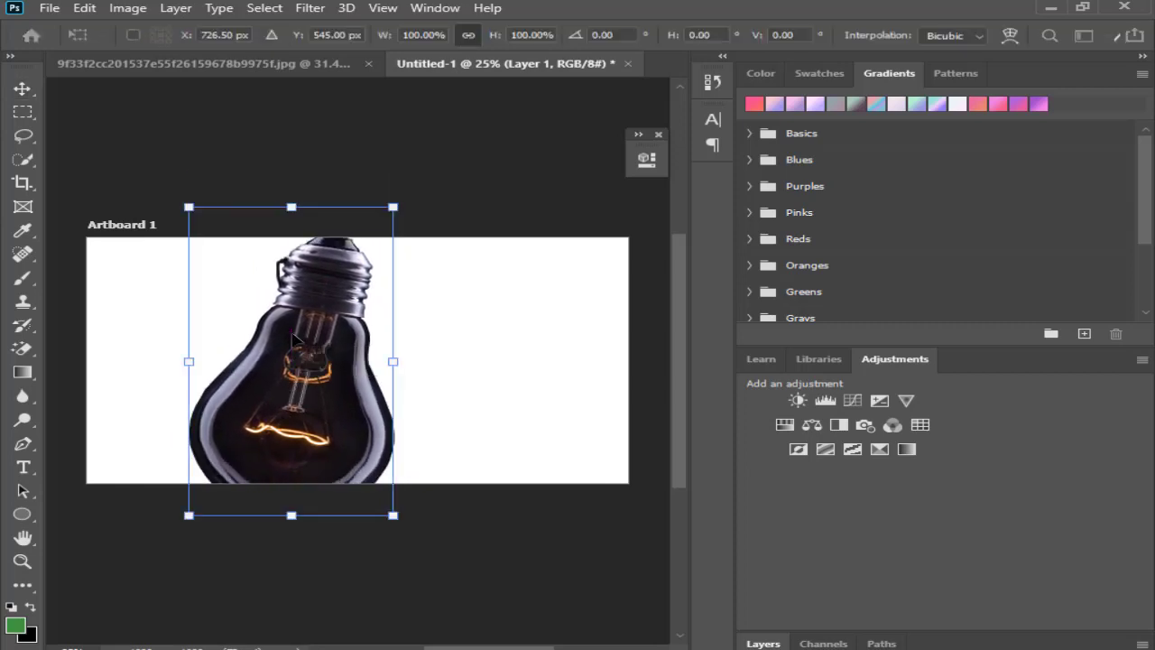
drag(291, 215, 292, 299)
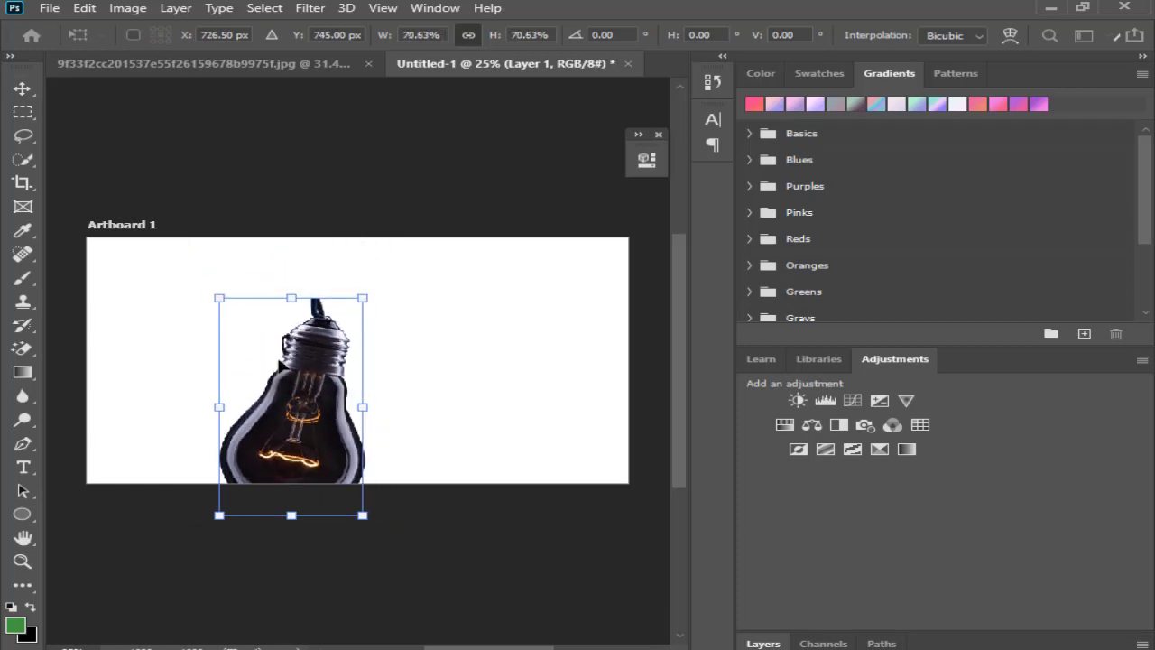
mouse_move(289, 400)
mouse_down()
mouse_move(273, 354)
mouse_move(239, 354)
mouse_up()
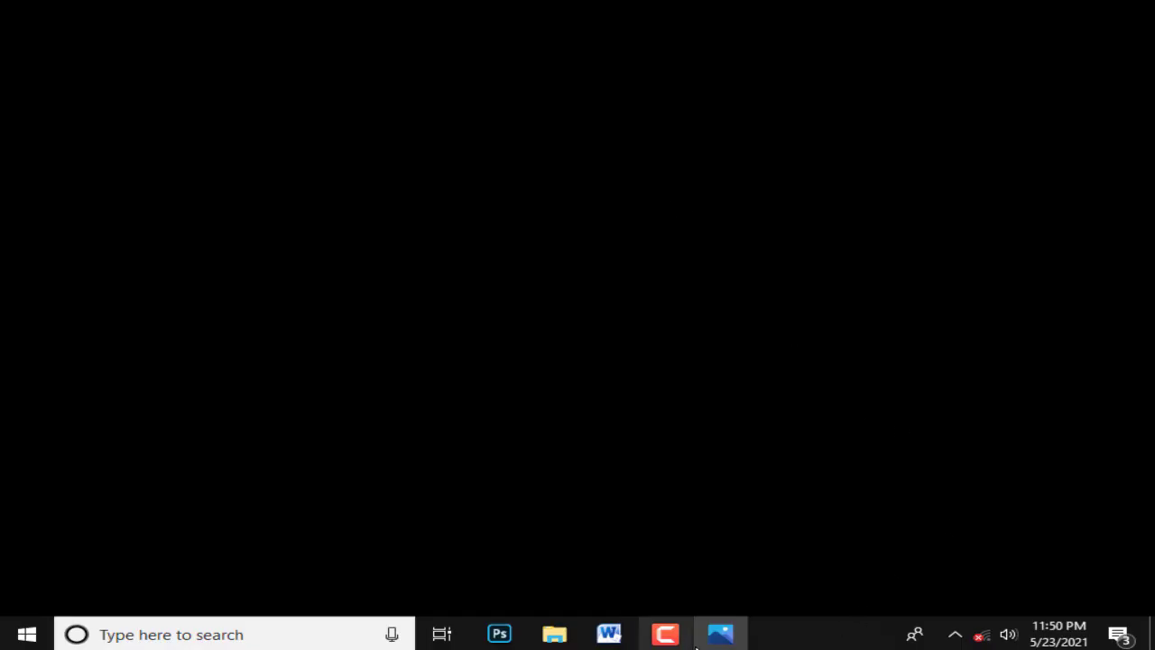
Restore the minimized Camtasia recorder window from the taskbar.
click(667, 636)
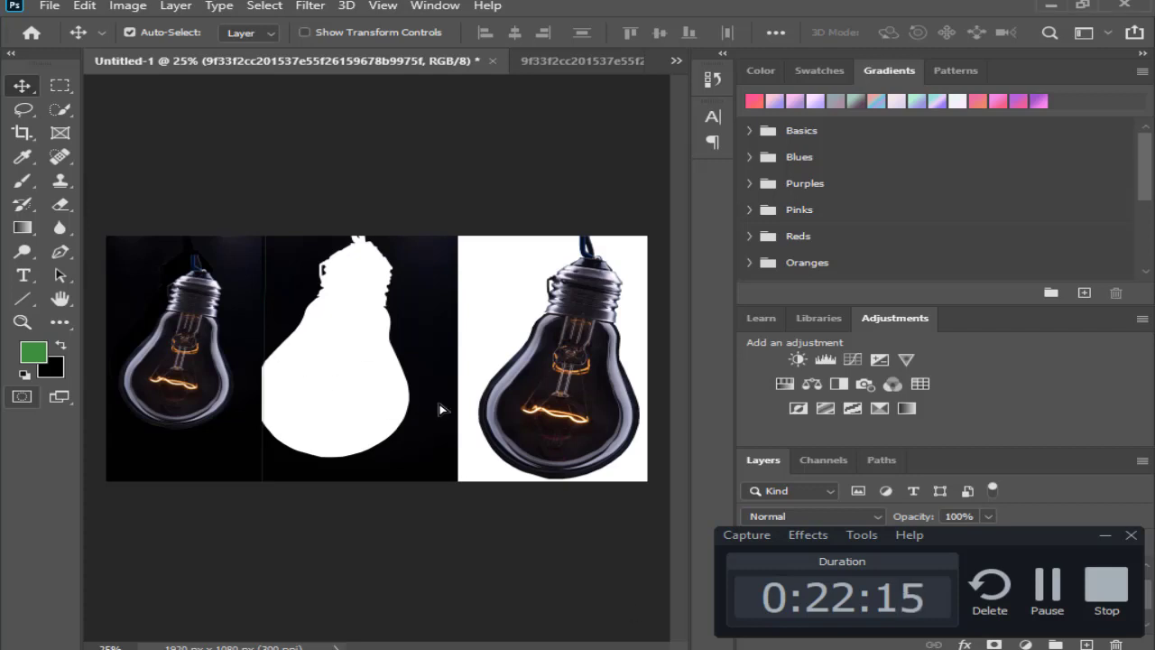
Shift the white bulb-mask panel right, scale it to 70.76%, nudge it up and commit.
drag(429, 406, 451, 405)
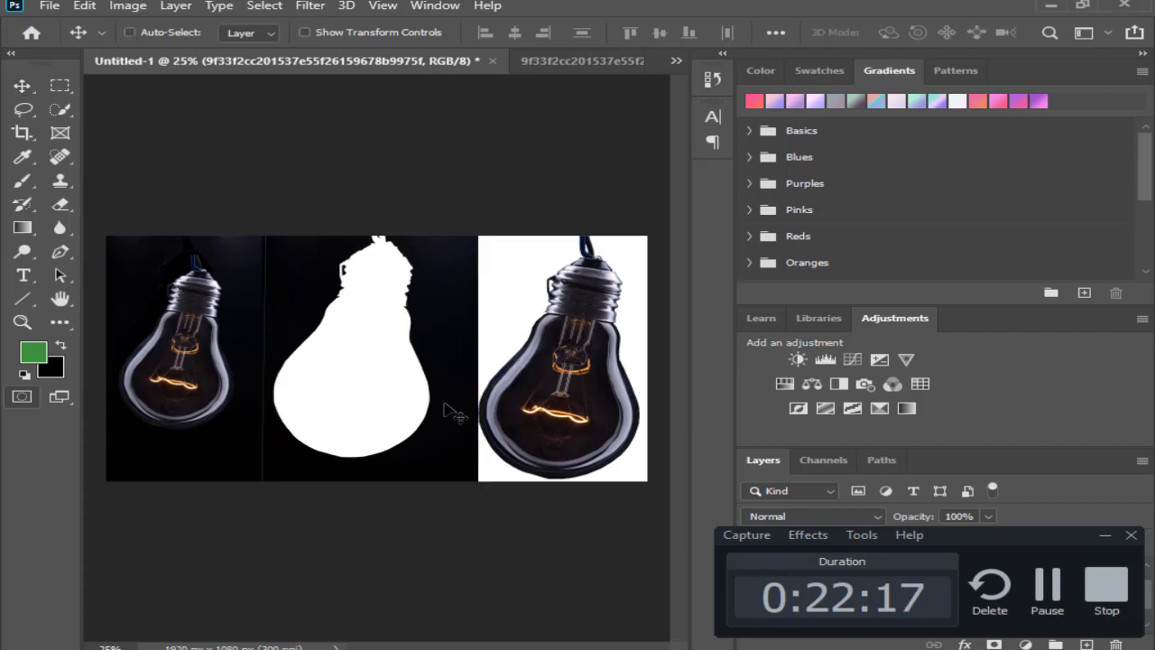
key(ctrl+t)
drag(248, 221, 262, 244)
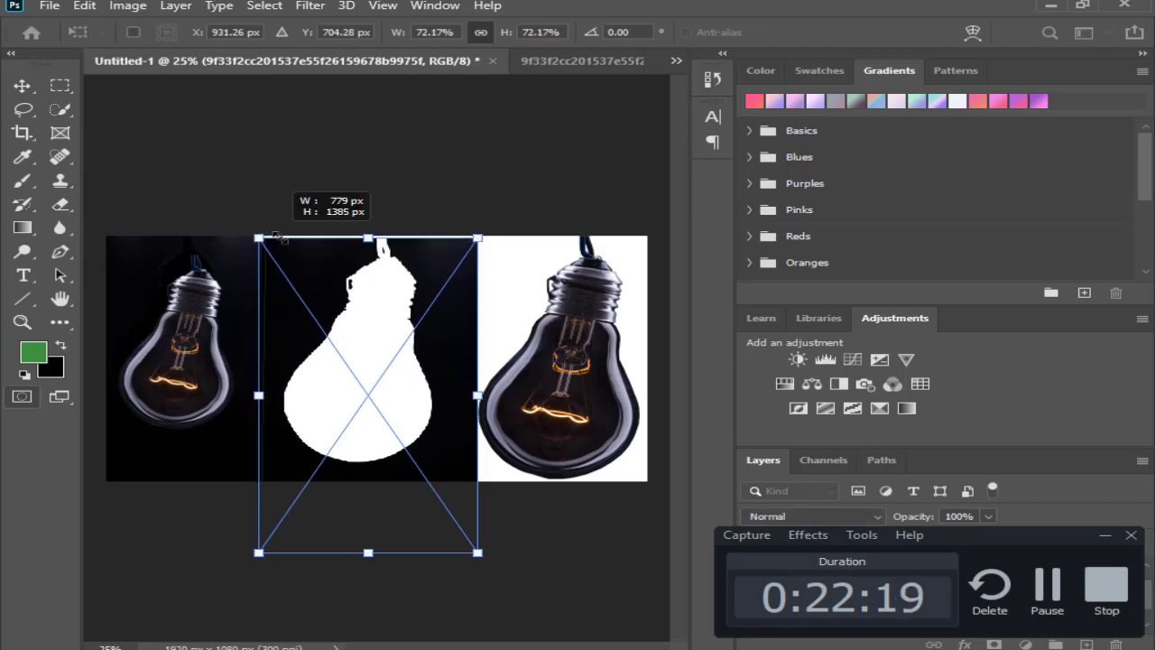
drag(370, 312, 370, 303)
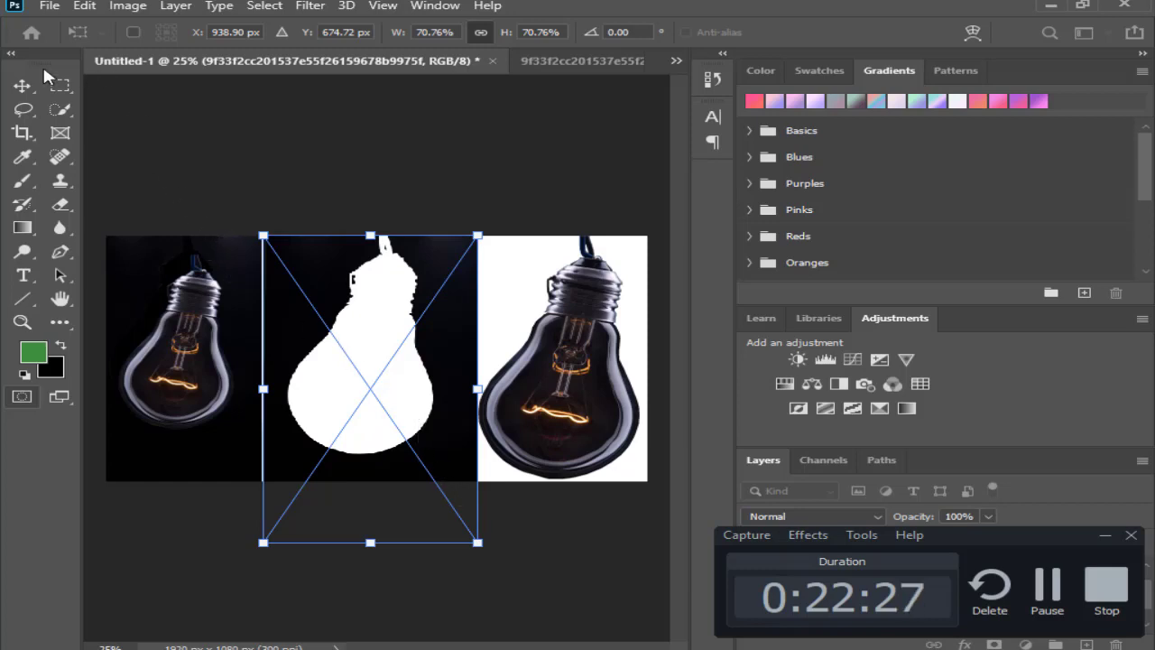
click(22, 85)
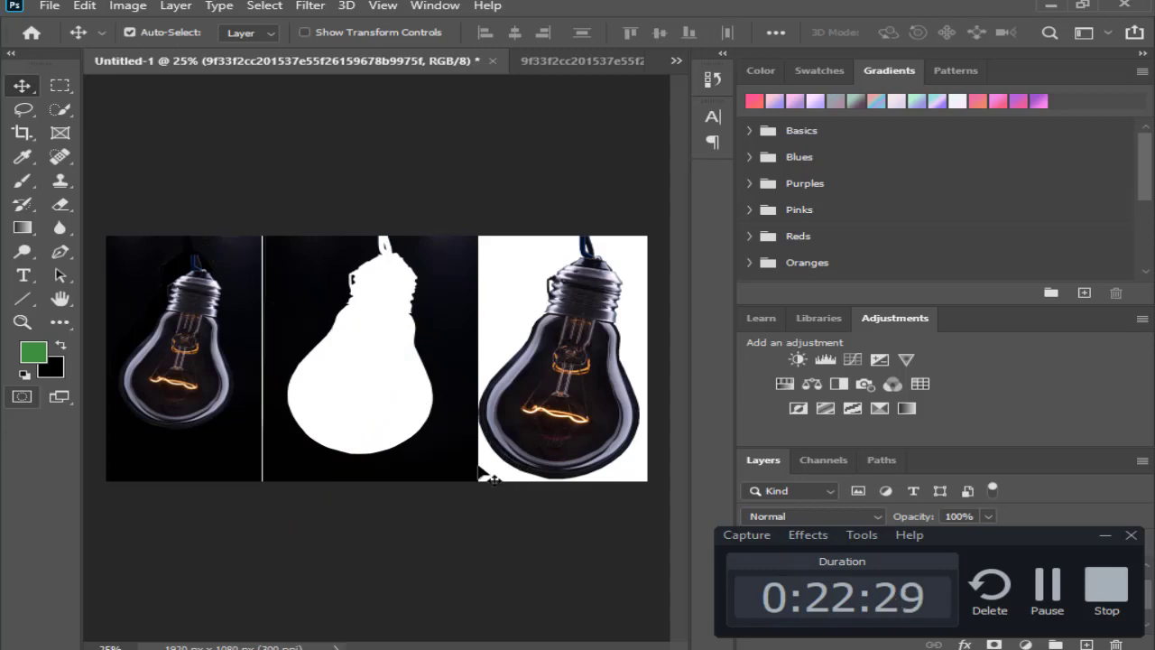